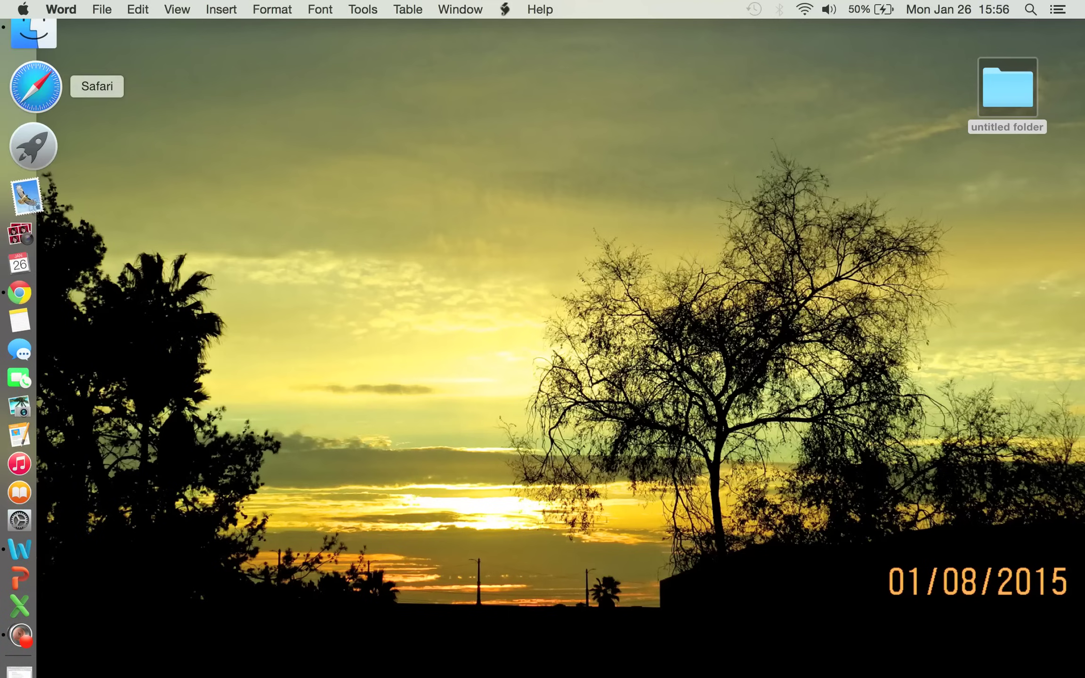
Launch Safari, scroll through its crash report details, and dismiss the report with OK.
click(19, 85)
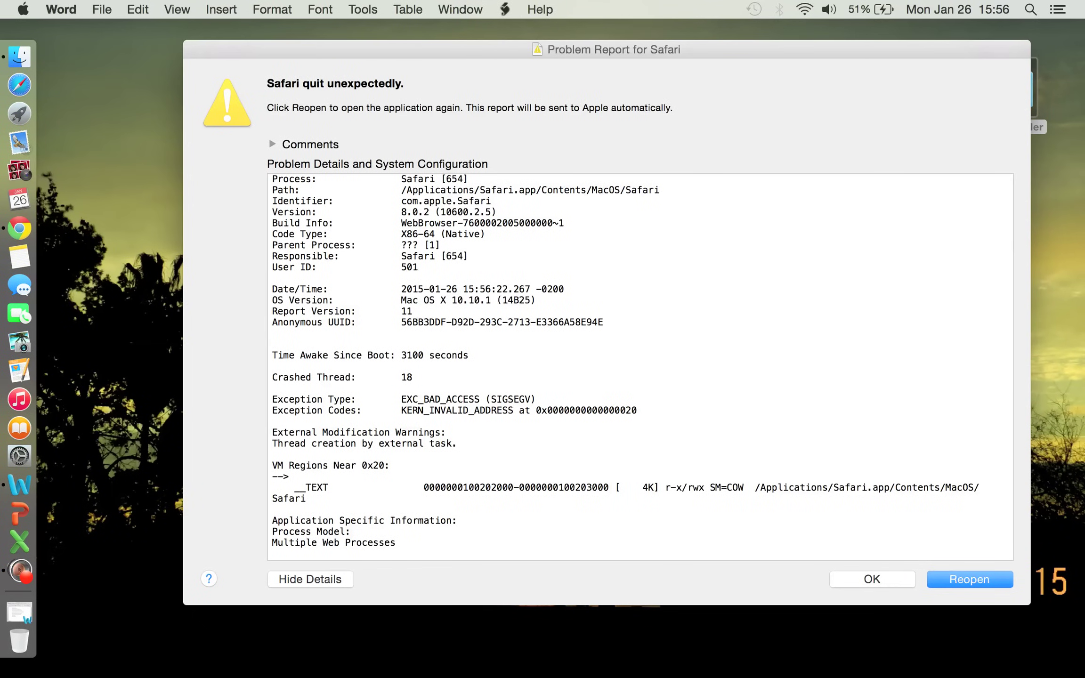
scroll(625, 367, down, 15)
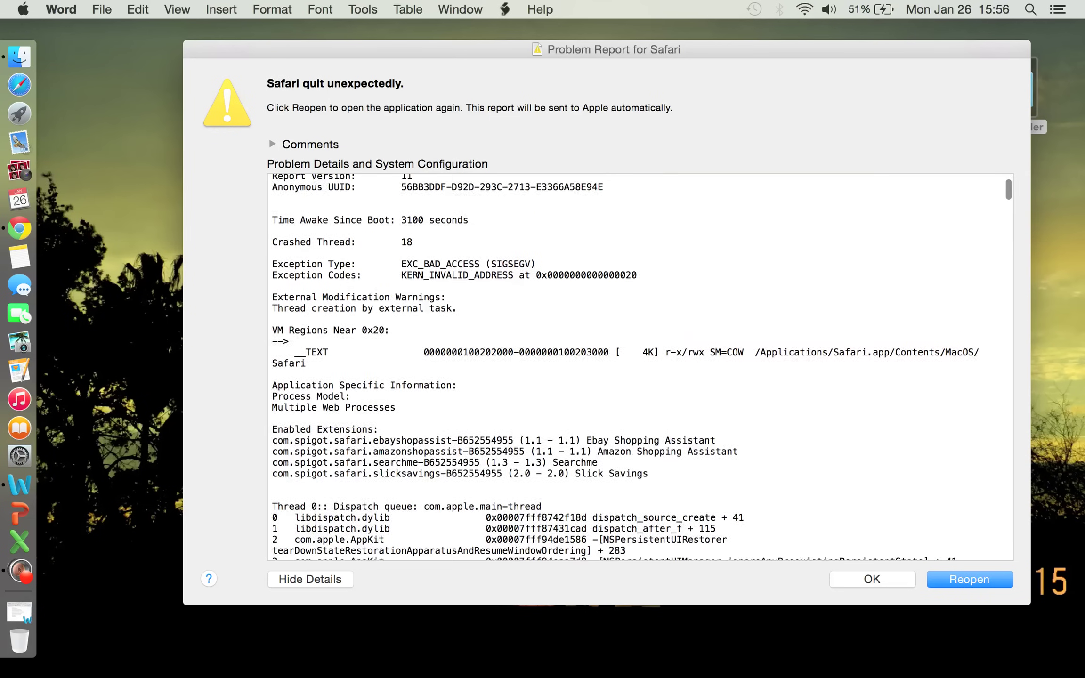
scroll(626, 368, down, 12)
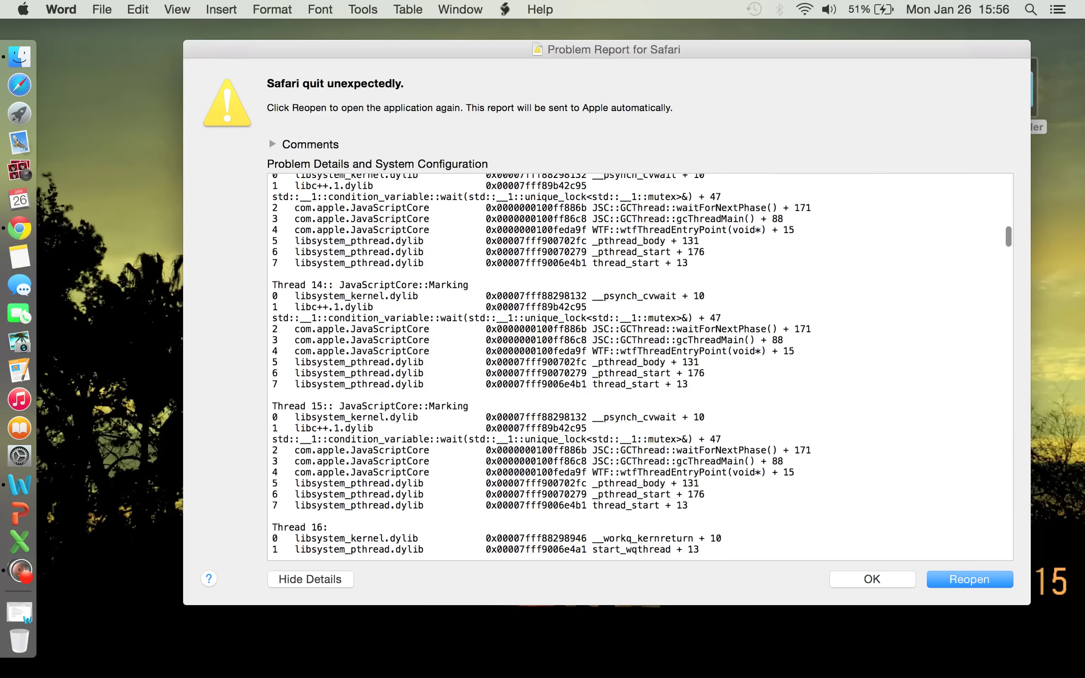
scroll(639, 367, down, 10)
scroll(640, 368, down, 15)
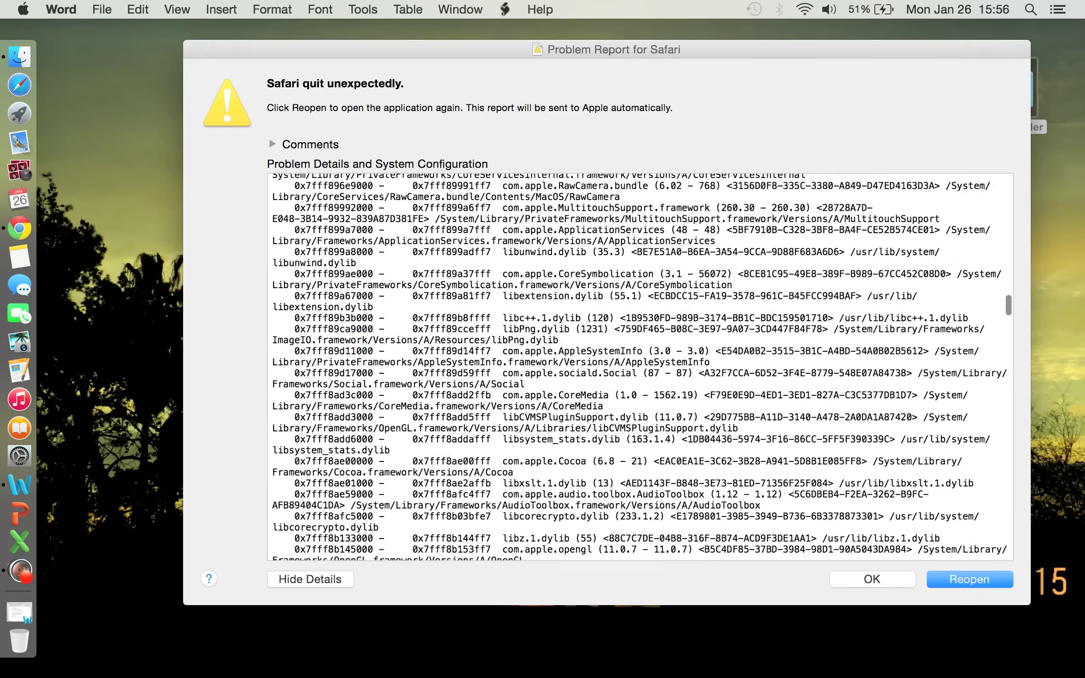
scroll(641, 367, down, 15)
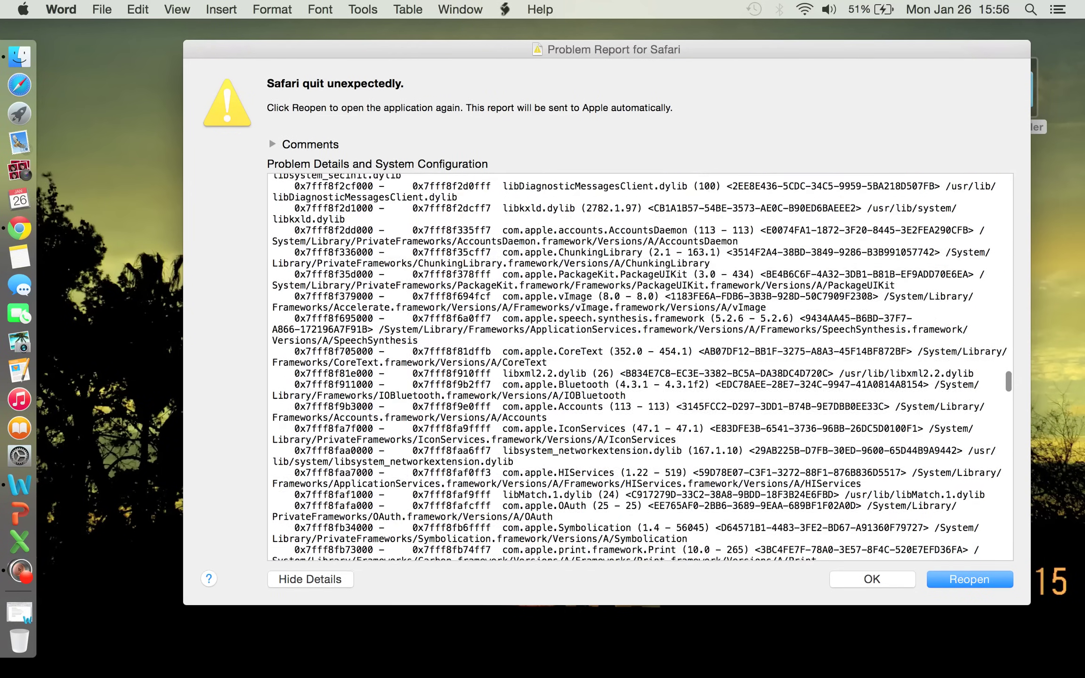
scroll(640, 367, down, 8)
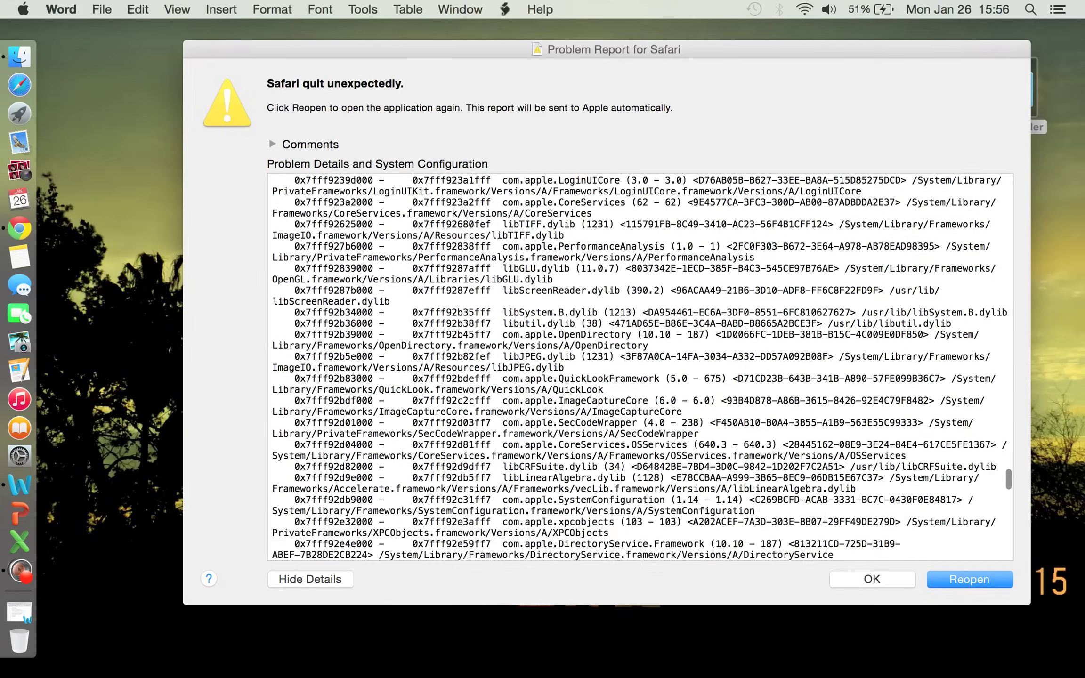
scroll(640, 367, down, 10)
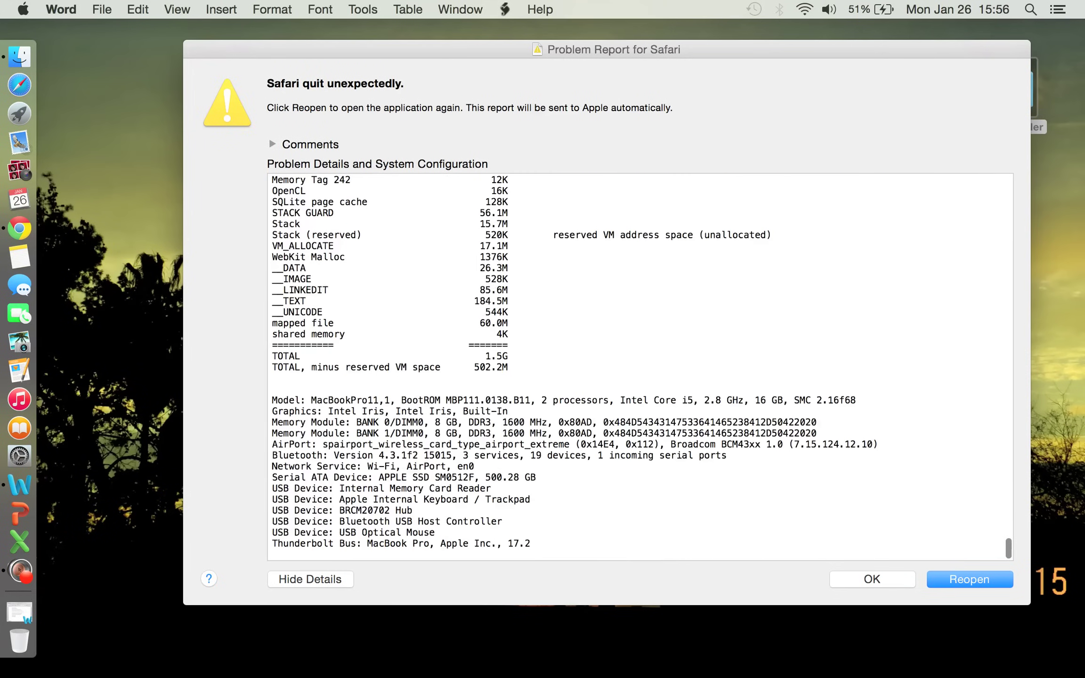
click(872, 579)
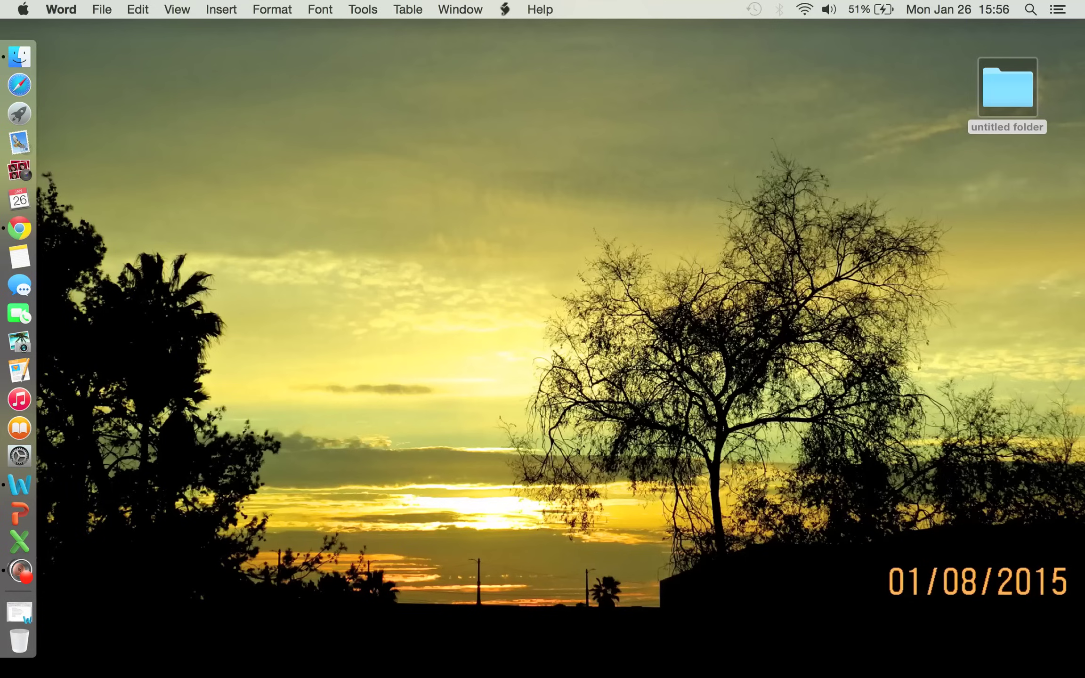
Open 'Genio Malware Solution addresses.docx' and select its three /Applications paths to review them.
click(19, 612)
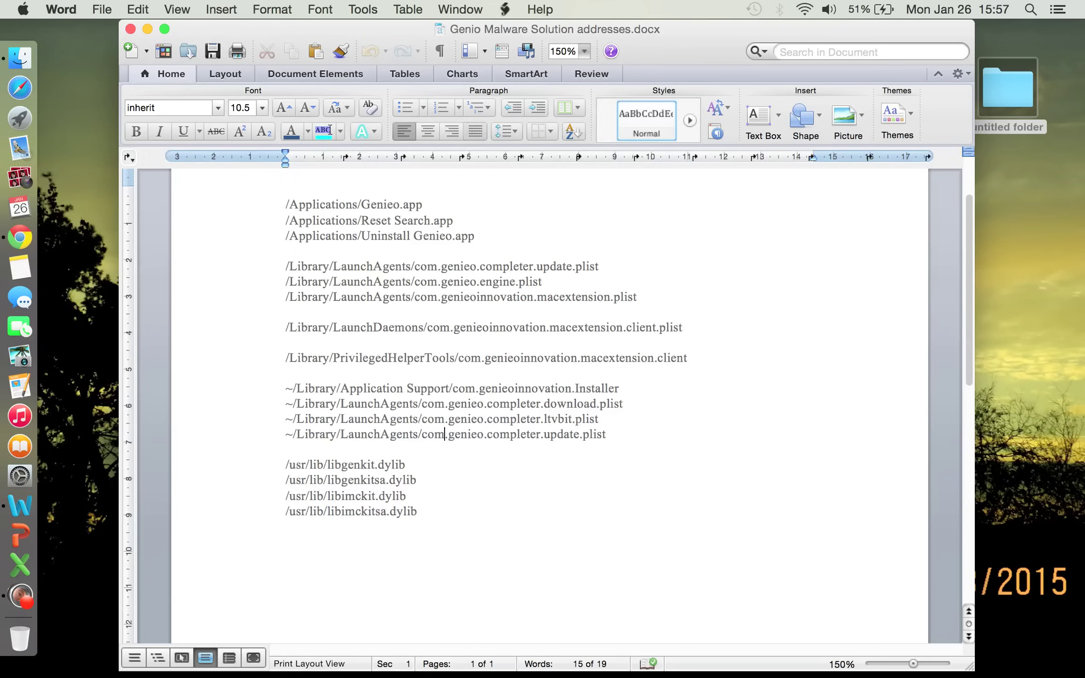
drag(487, 235, 289, 204)
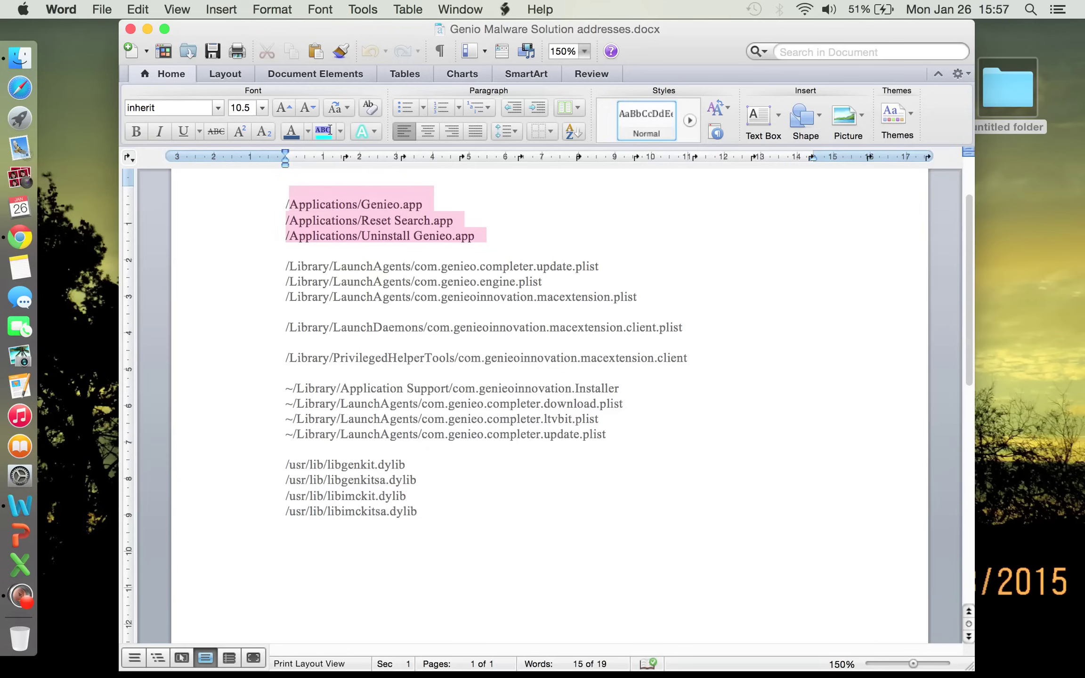
triple_click(353, 204)
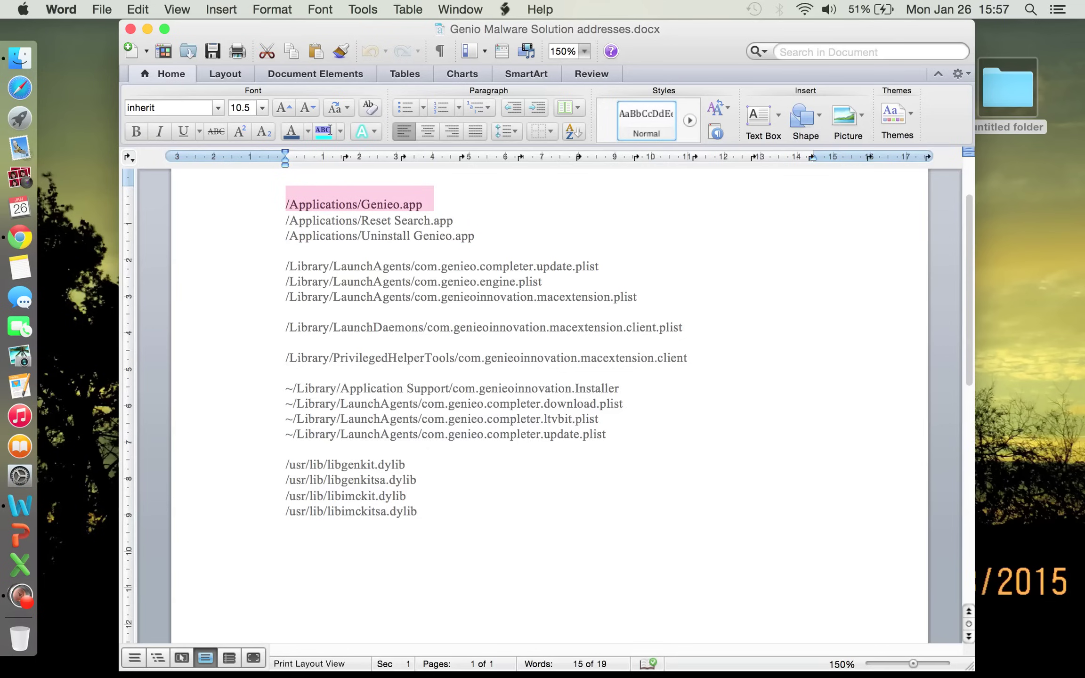
key(Left)
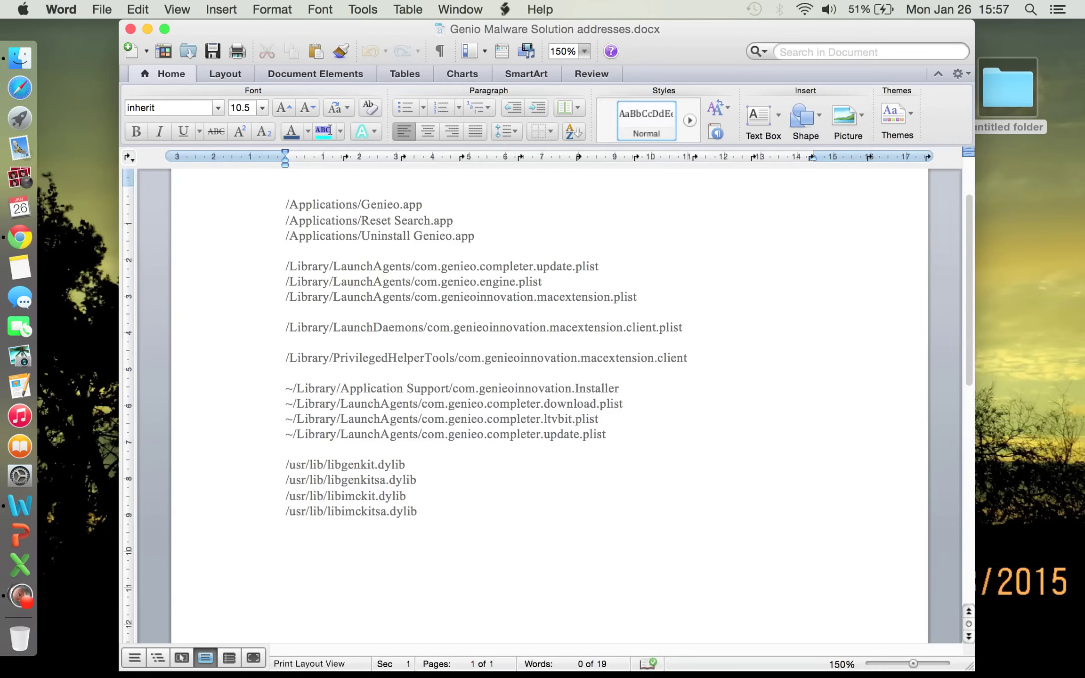
key(shift+Down)
key(shift+Down)
key(shift+Down)
key(shift+Down)
key(Left)
Show the Applications folder contents in a Finder window.
click(36, 54)
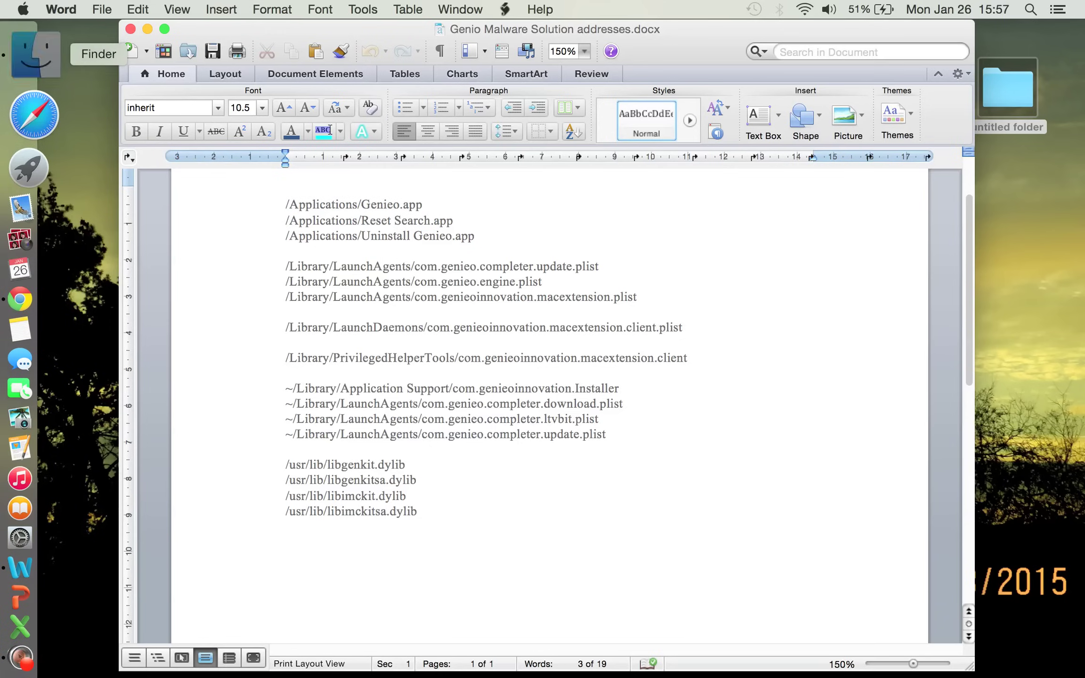
click(302, 235)
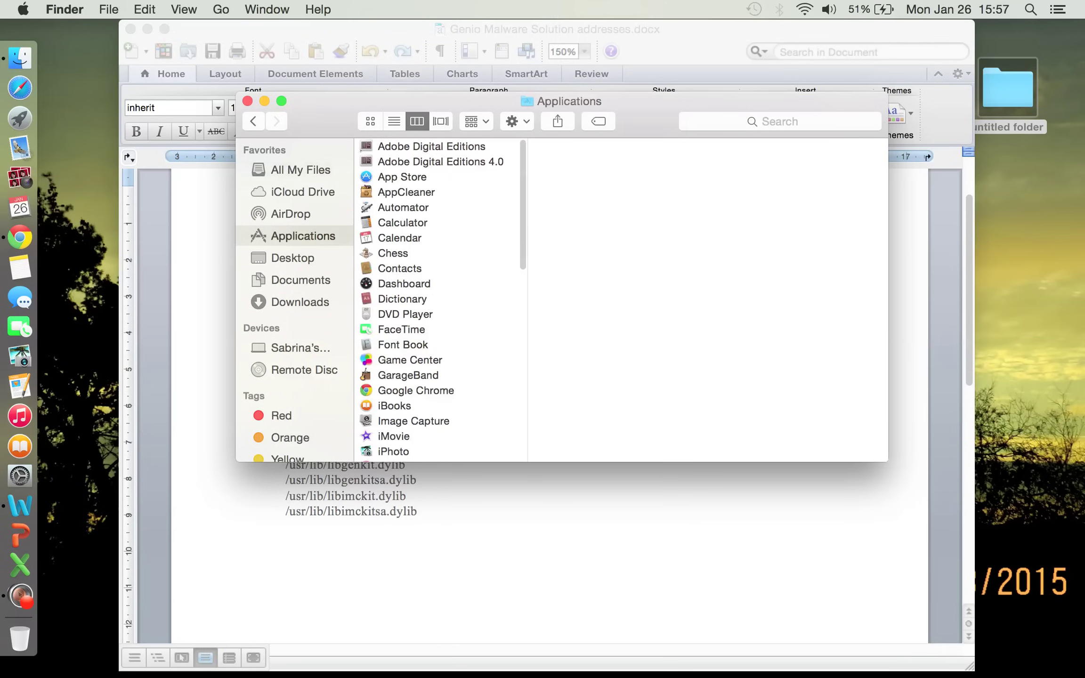
scroll(440, 301, down, 10)
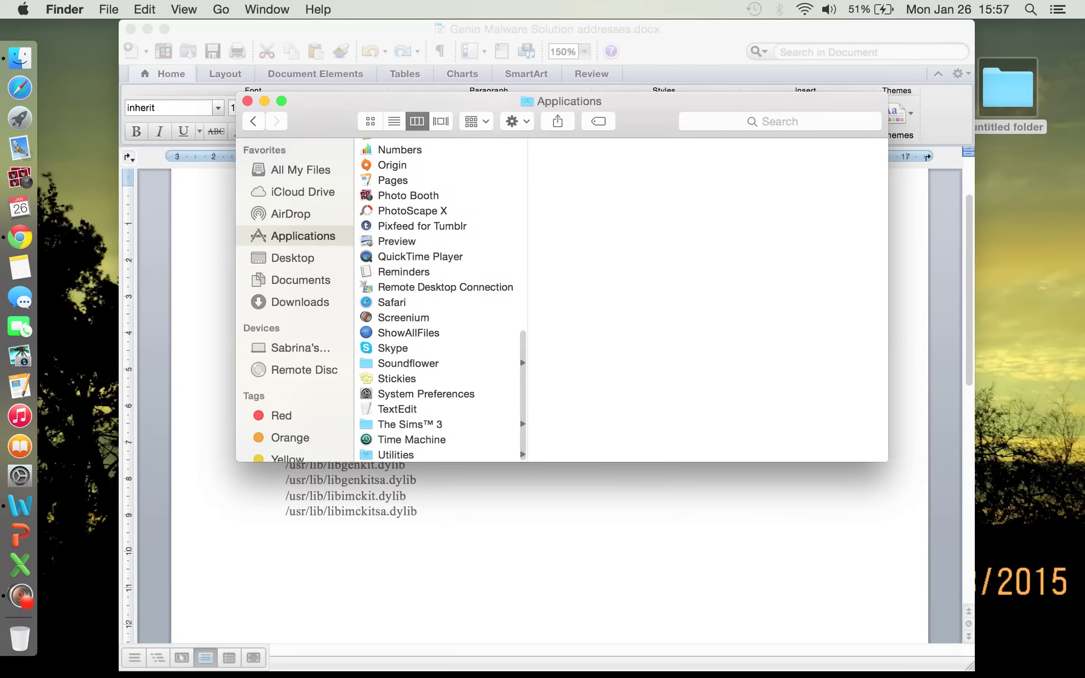
scroll(440, 301, up, 10)
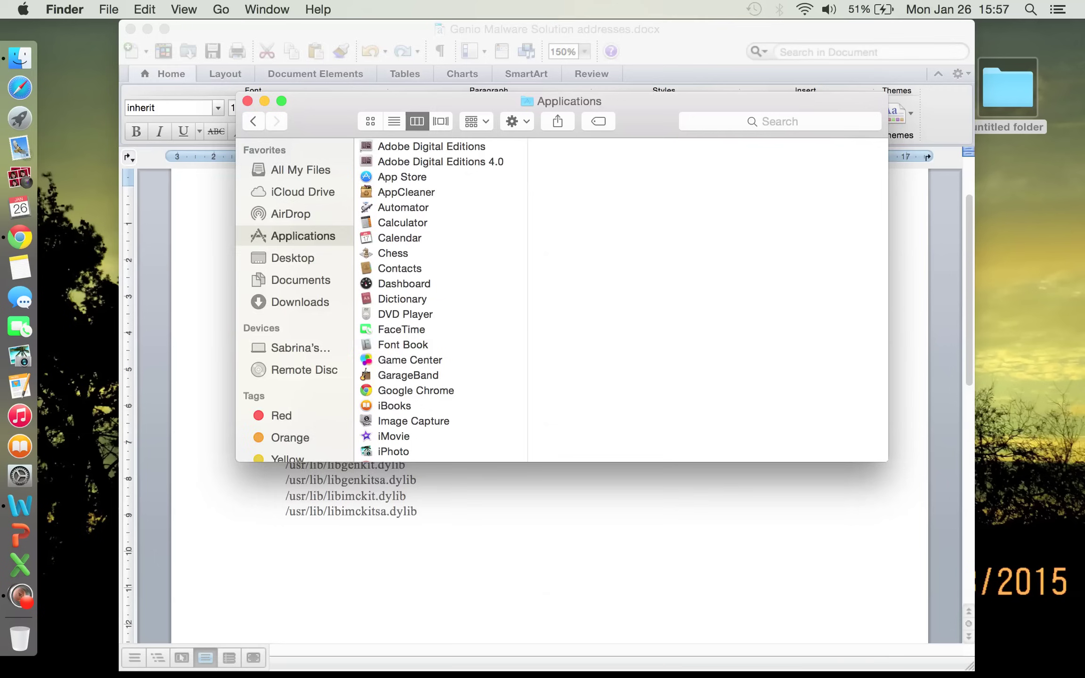
In Word, select the /Library paths from LaunchAgents through PrivilegedHelperTools.
key(super+Tab)
triple_click(297, 266)
click(297, 281)
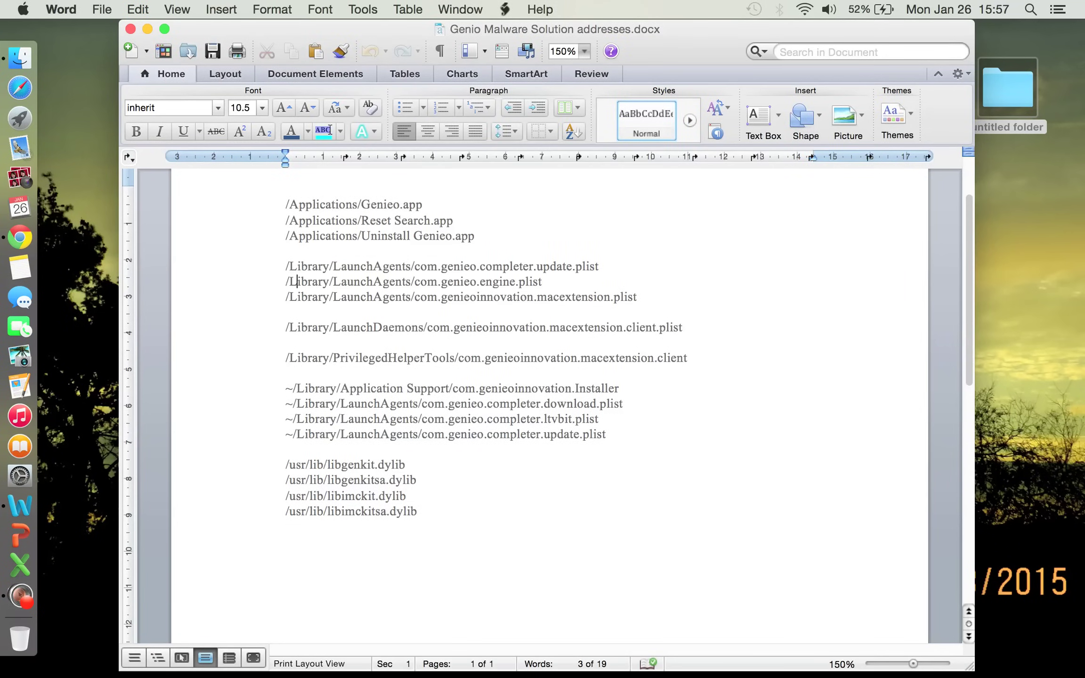
drag(286, 266, 287, 384)
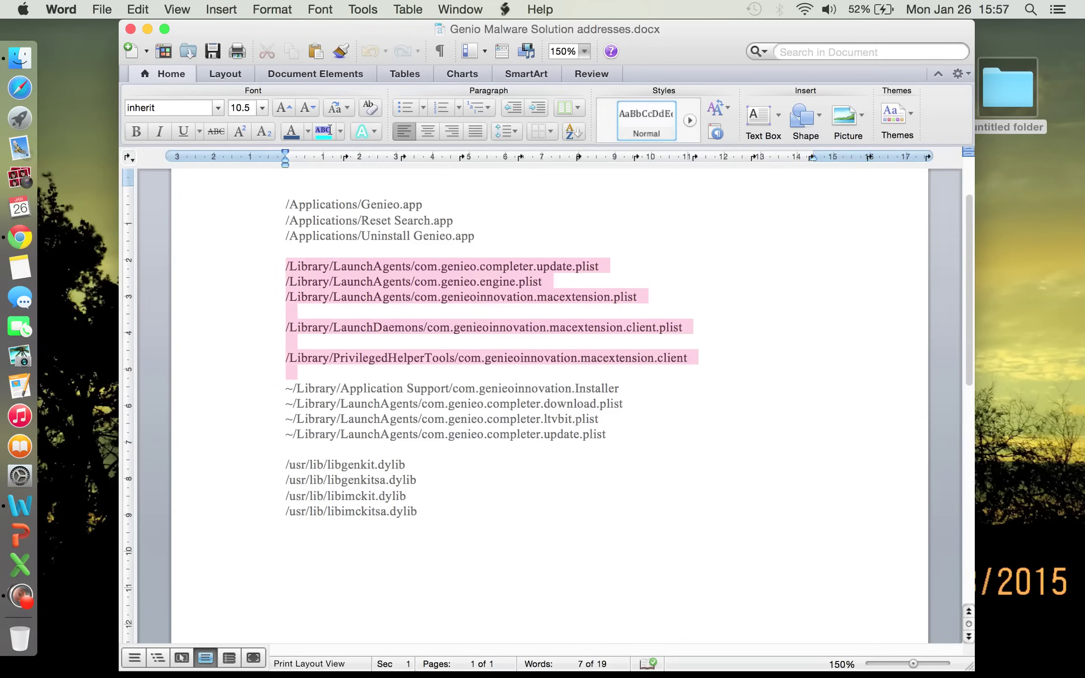
click(453, 221)
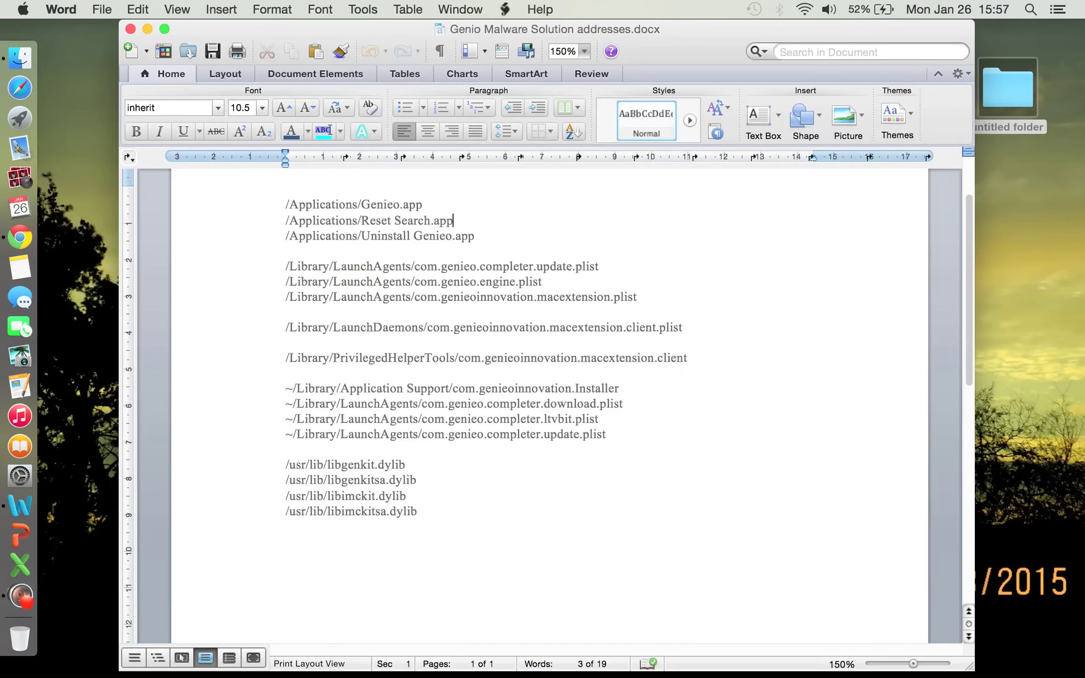
Go to /Library with Go to Folder, then select the Library, ~/Library and /usr/lib paths in Word.
click(19, 57)
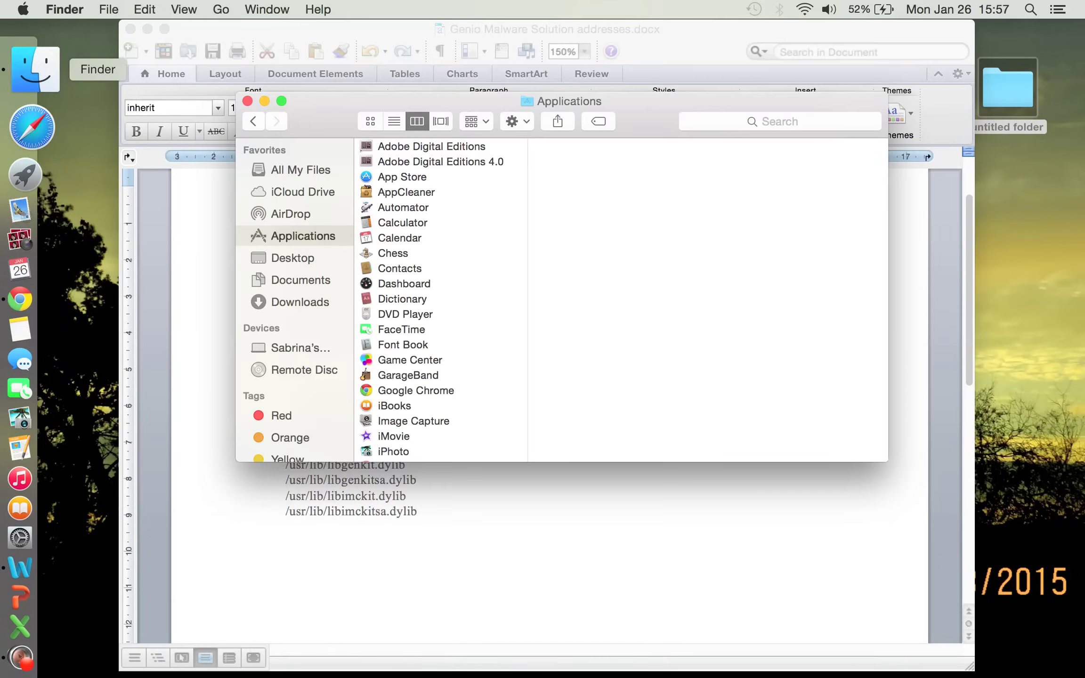
click(220, 9)
click(283, 320)
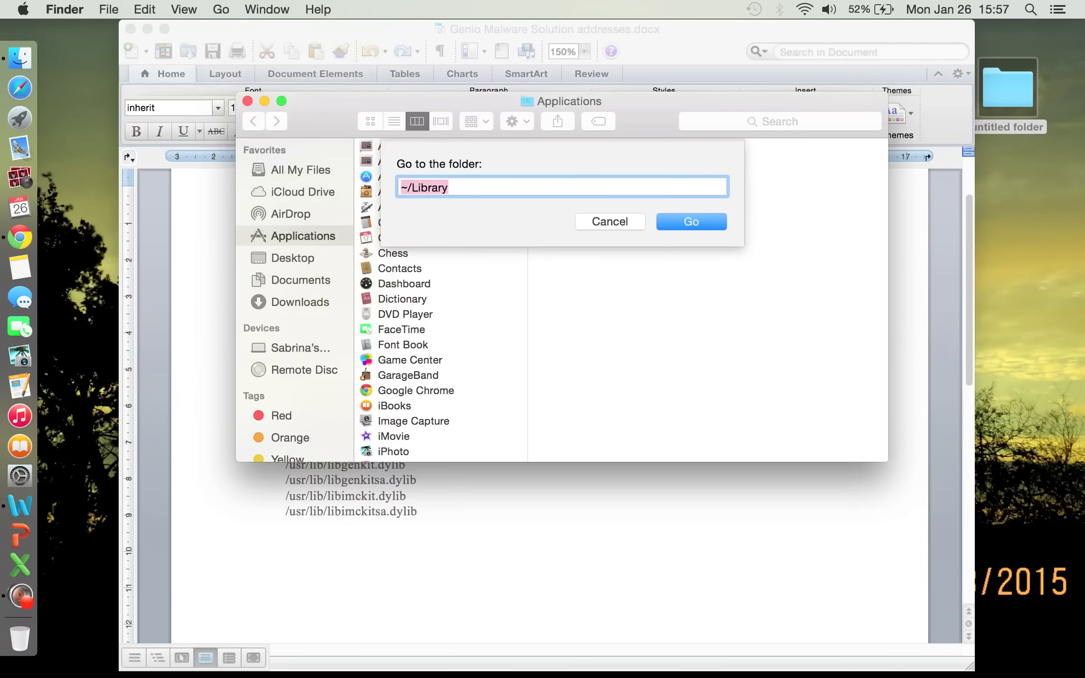
key(Right)
click(408, 187)
key(BackSpace)
key(Return)
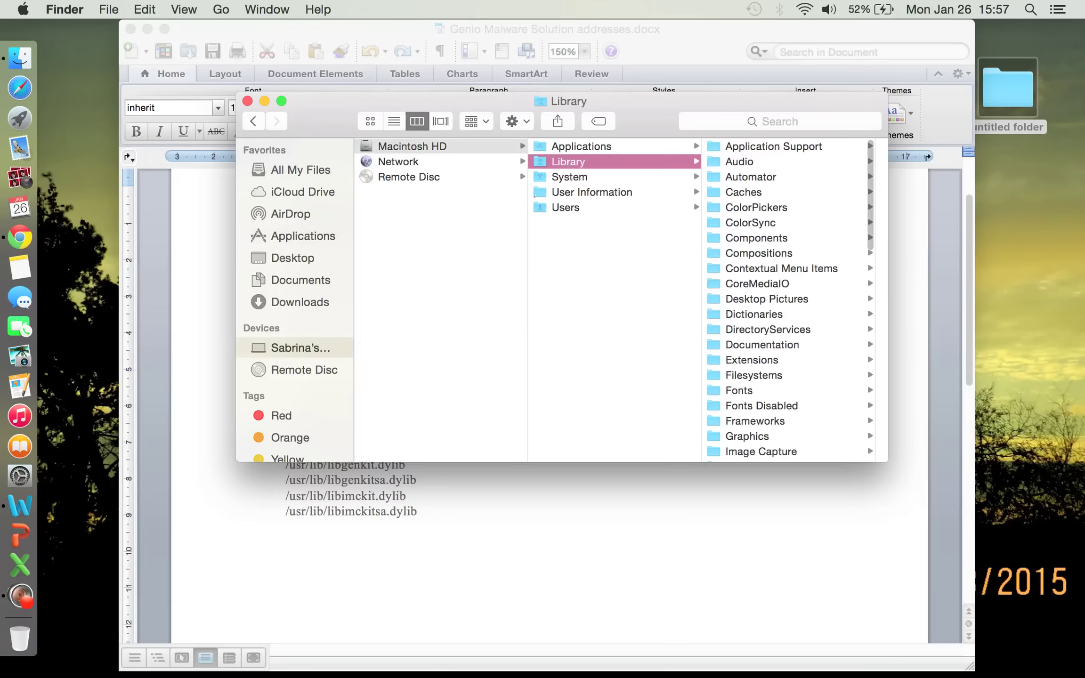
key(super+Tab)
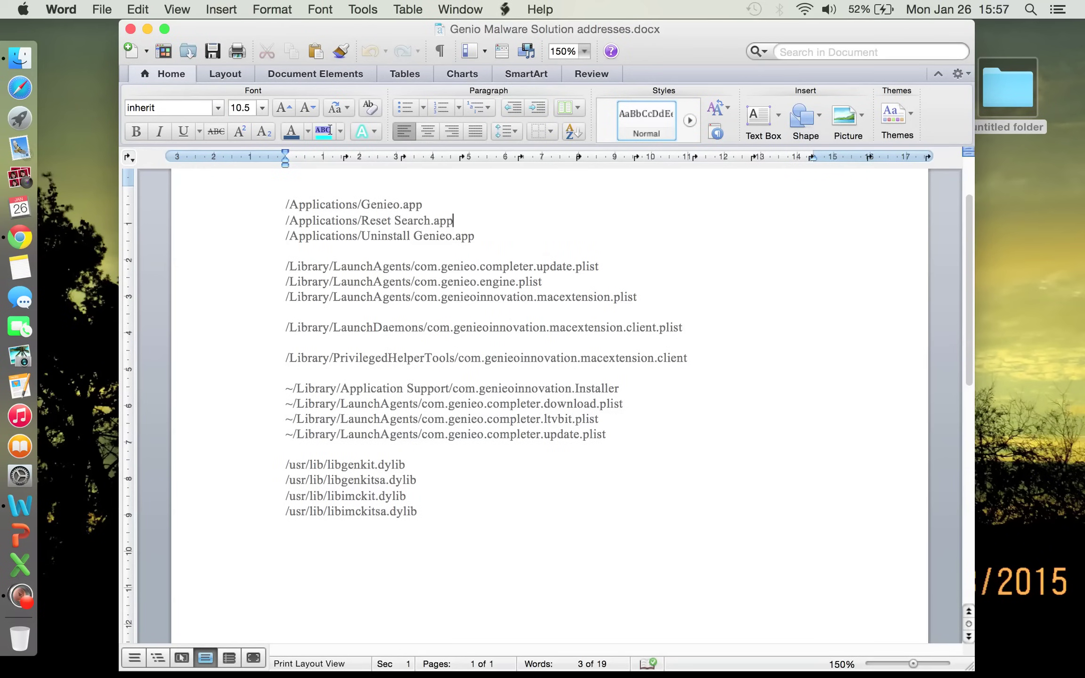
drag(286, 266, 292, 525)
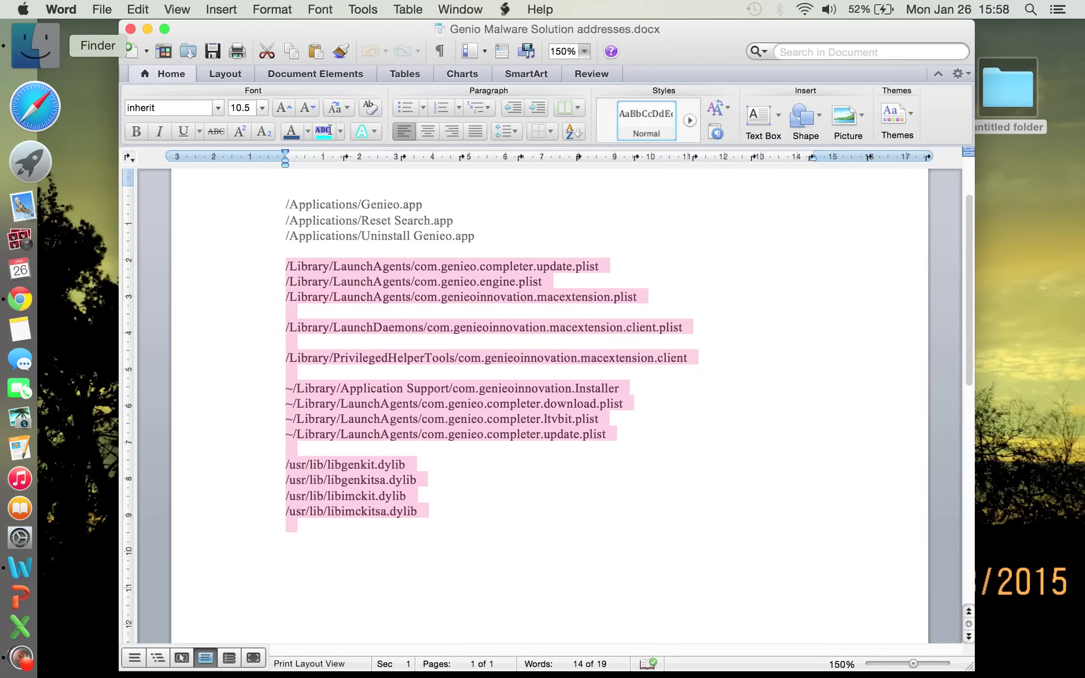
Open the /Library/Preferences folder in Finder's column view.
click(20, 58)
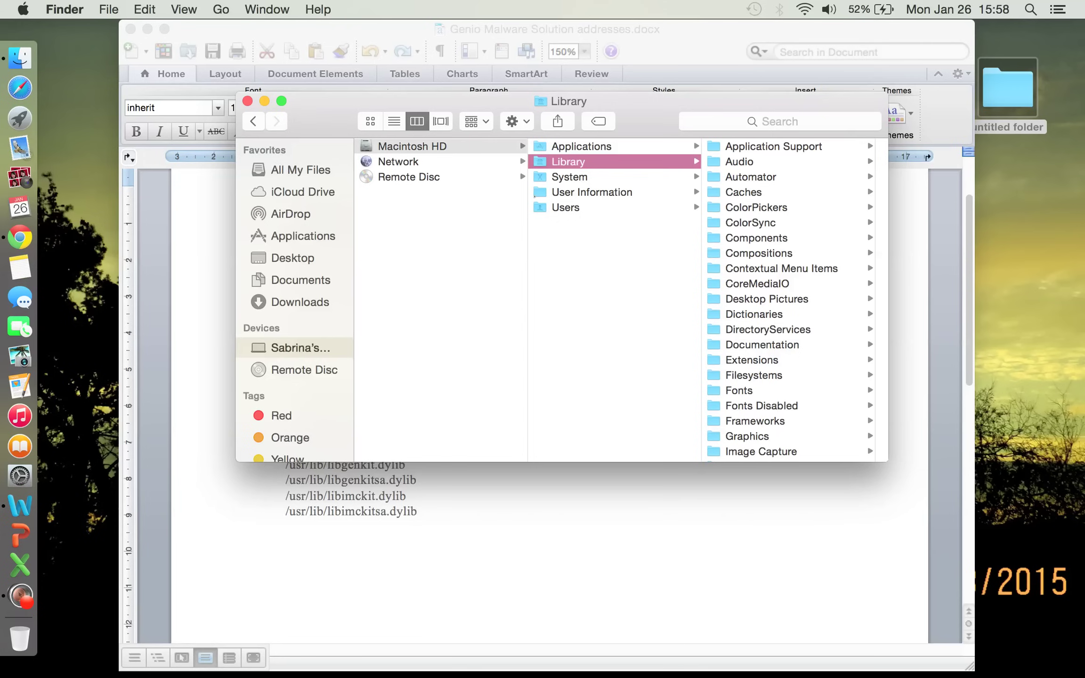
scroll(791, 302, down, 10)
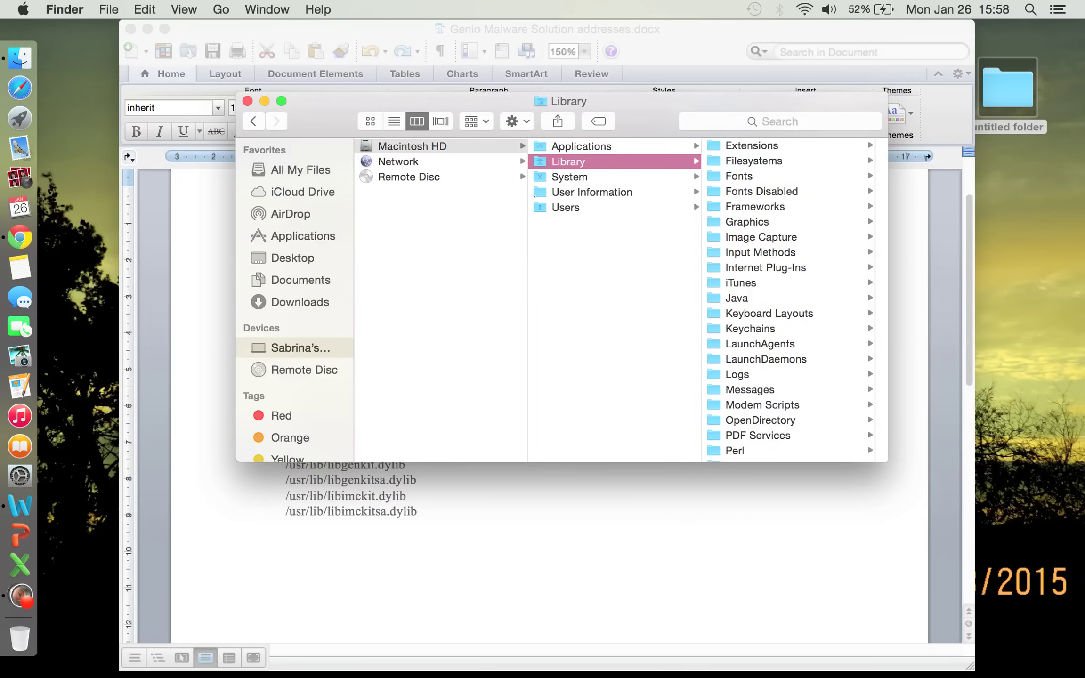
scroll(791, 301, down, 5)
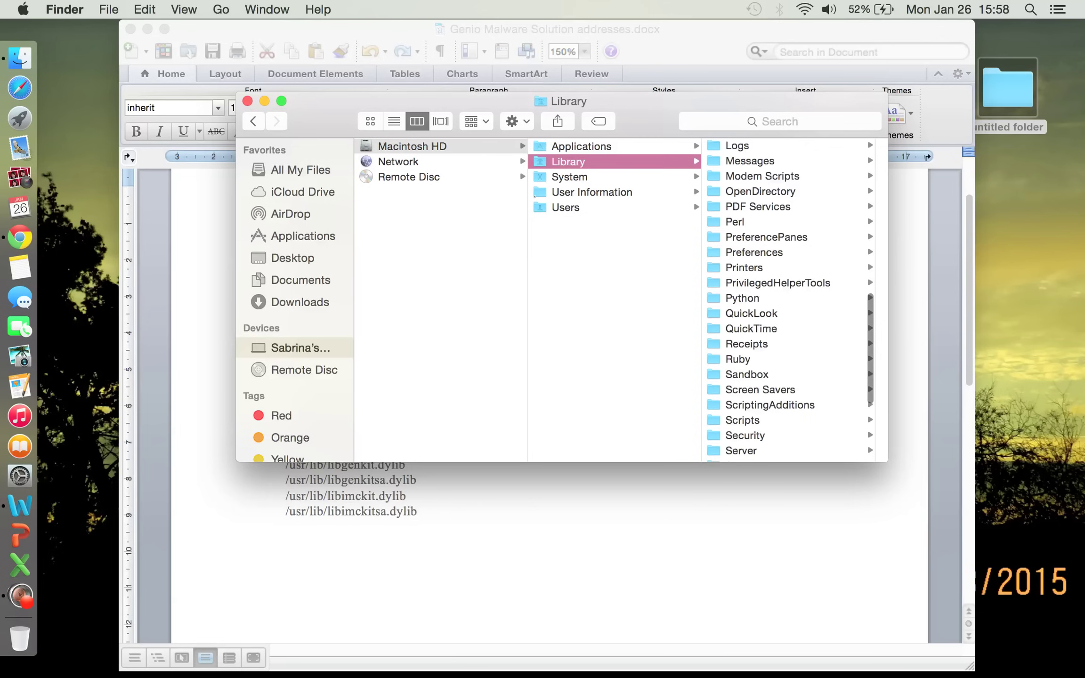
click(754, 251)
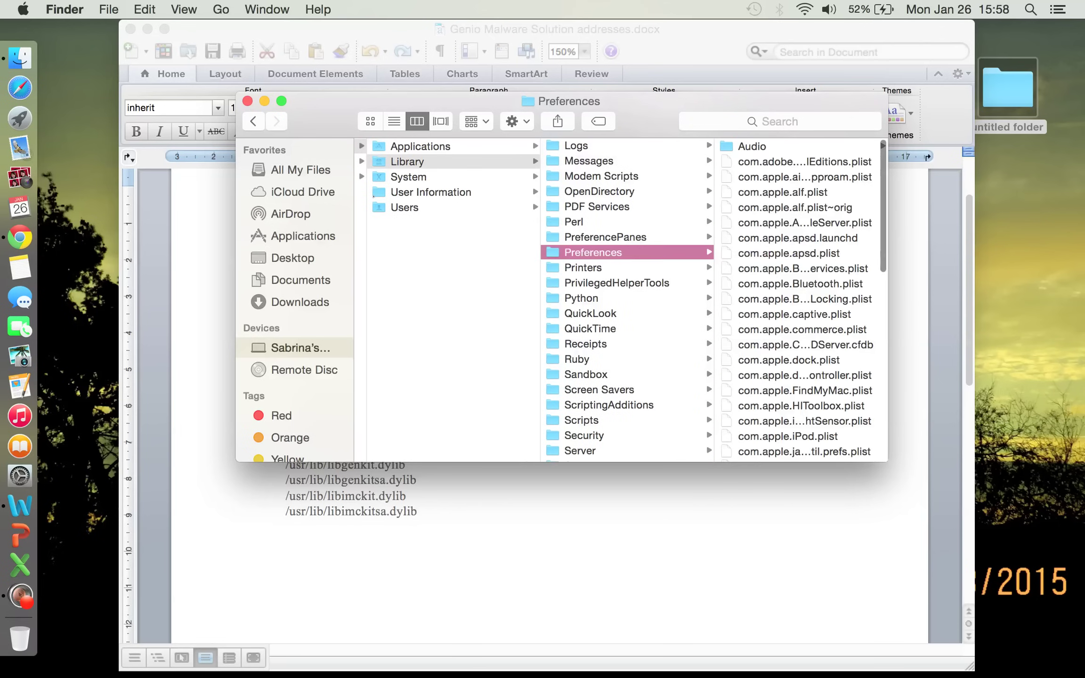
scroll(802, 301, down, 2)
scroll(801, 301, down, 3)
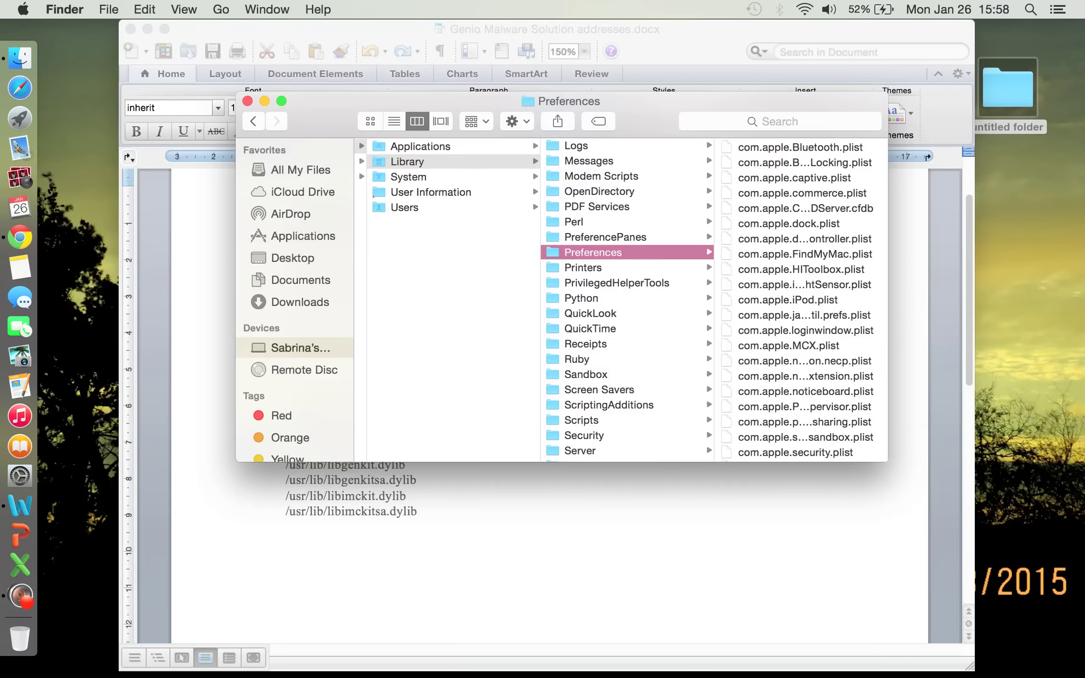
scroll(801, 301, down, 3)
scroll(803, 302, down, 2)
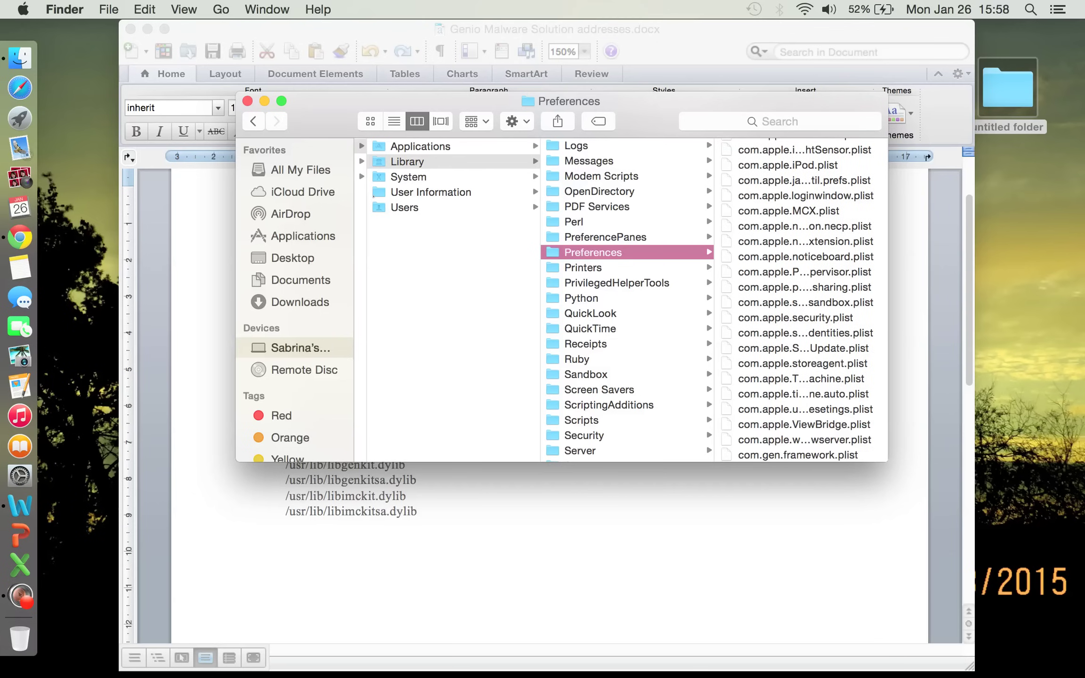
Preview the Preferences plist files for Genieo items, then return to the Word list.
click(803, 302)
key(Up)
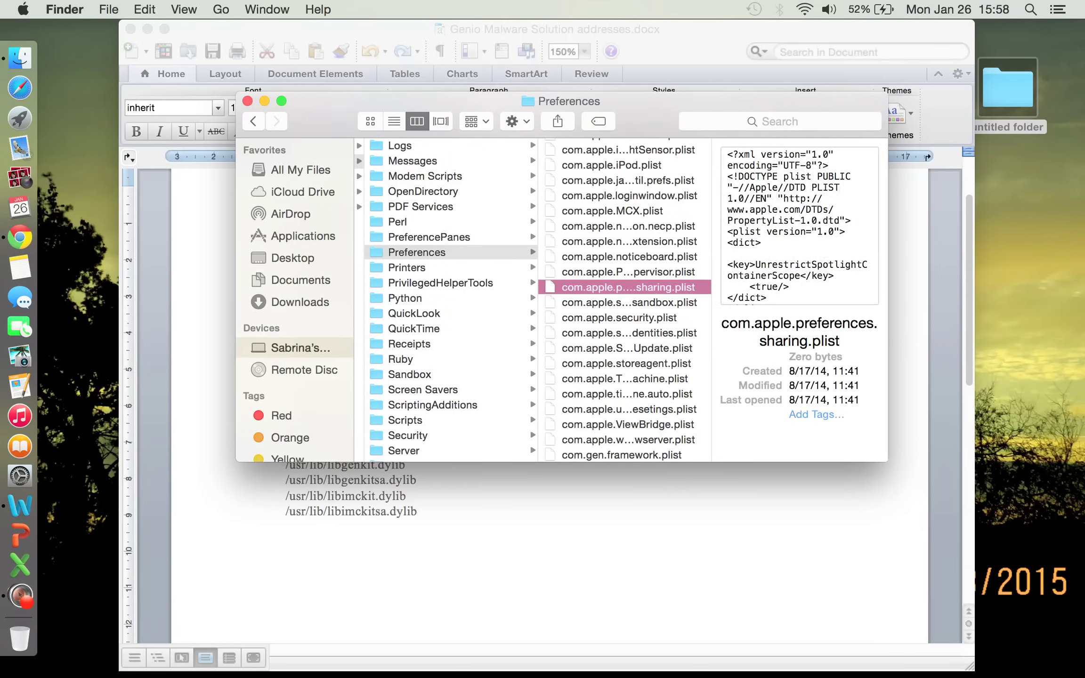
click(629, 302)
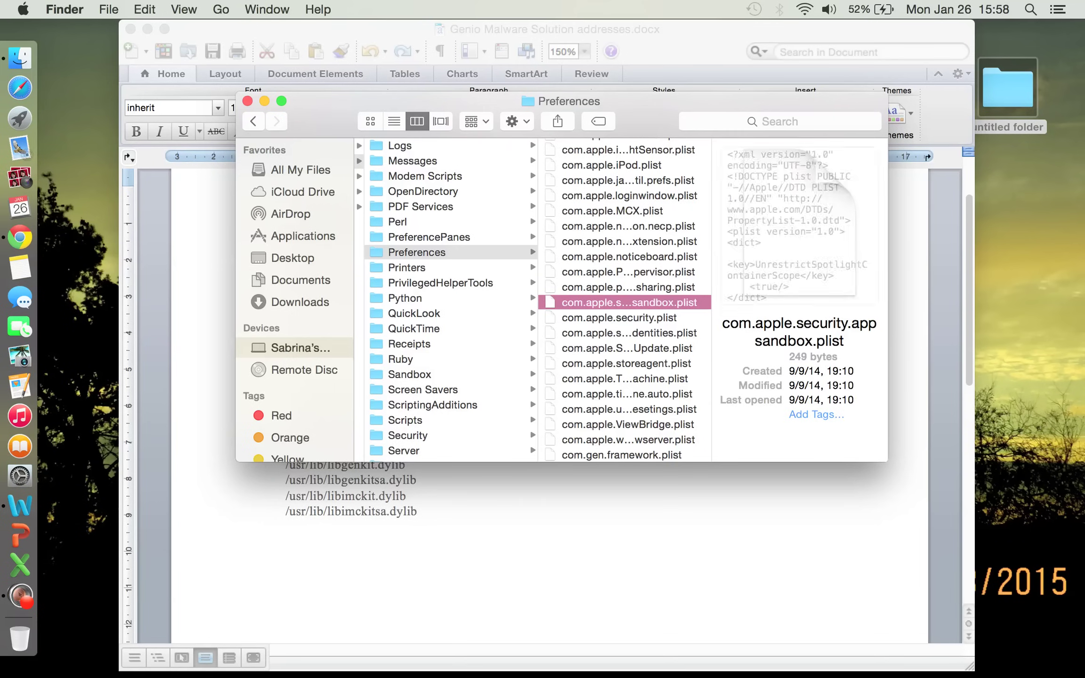
key(Down)
key(Down)
key(Down)
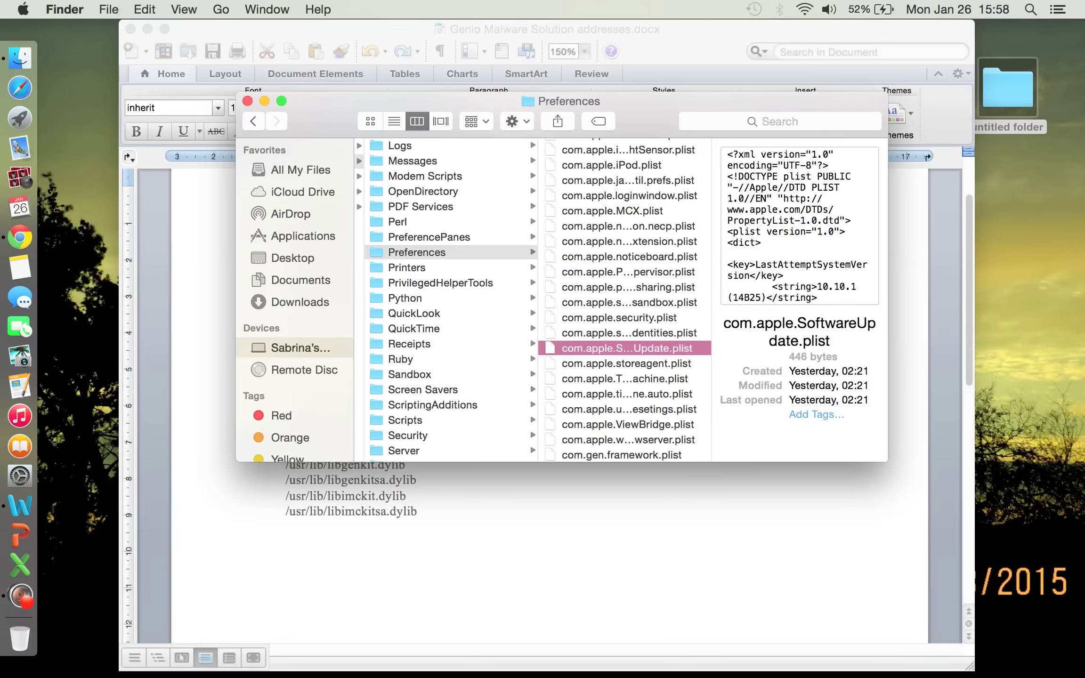
key(Down)
key(Up)
key(Up)
key(Up)
key(Up)
key(Up)
key(Up)
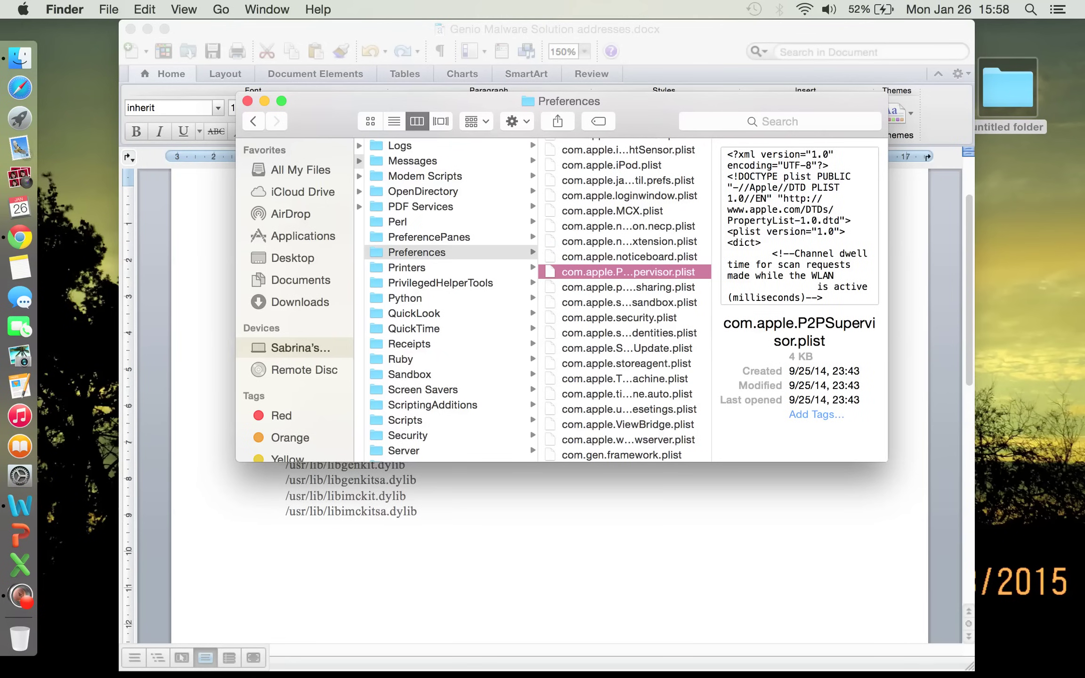
key(super+Tab)
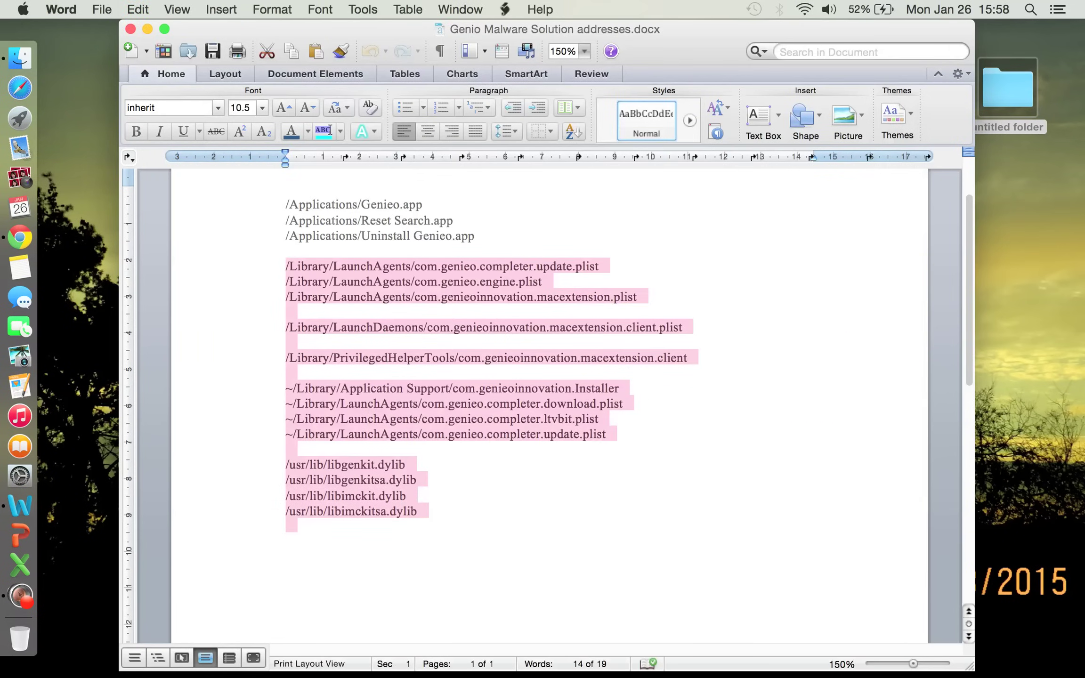
Mark LaunchAgents in the Word path and open /Library/LaunchAgents in Finder.
click(285, 297)
drag(332, 266, 411, 266)
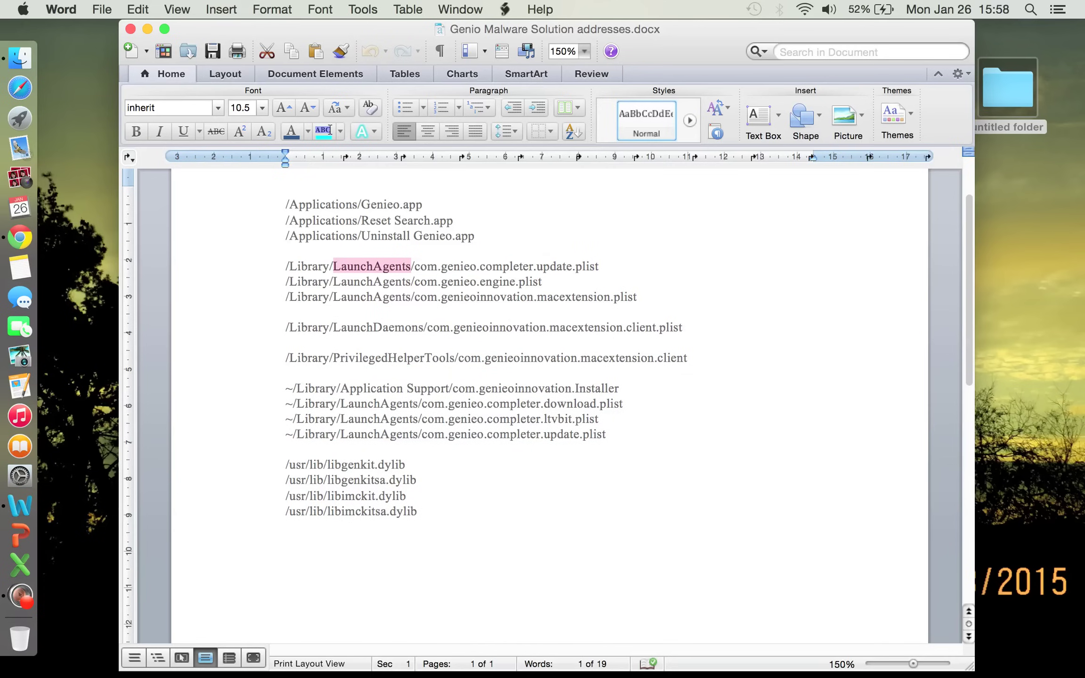
click(19, 57)
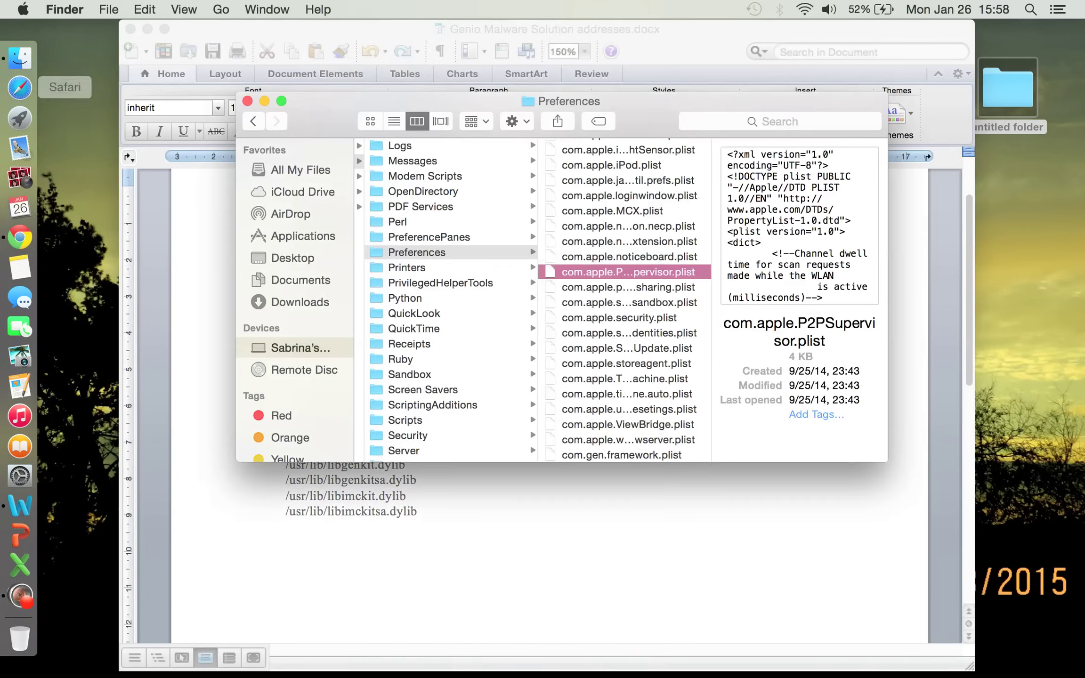
key(Left)
key(Left)
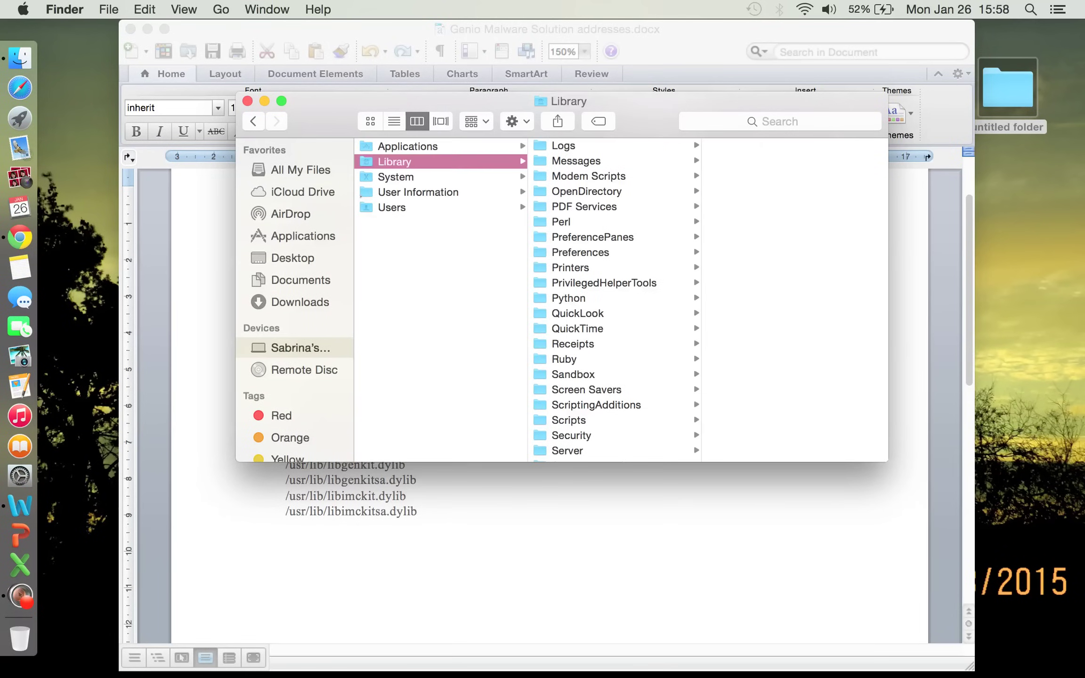
key(Right)
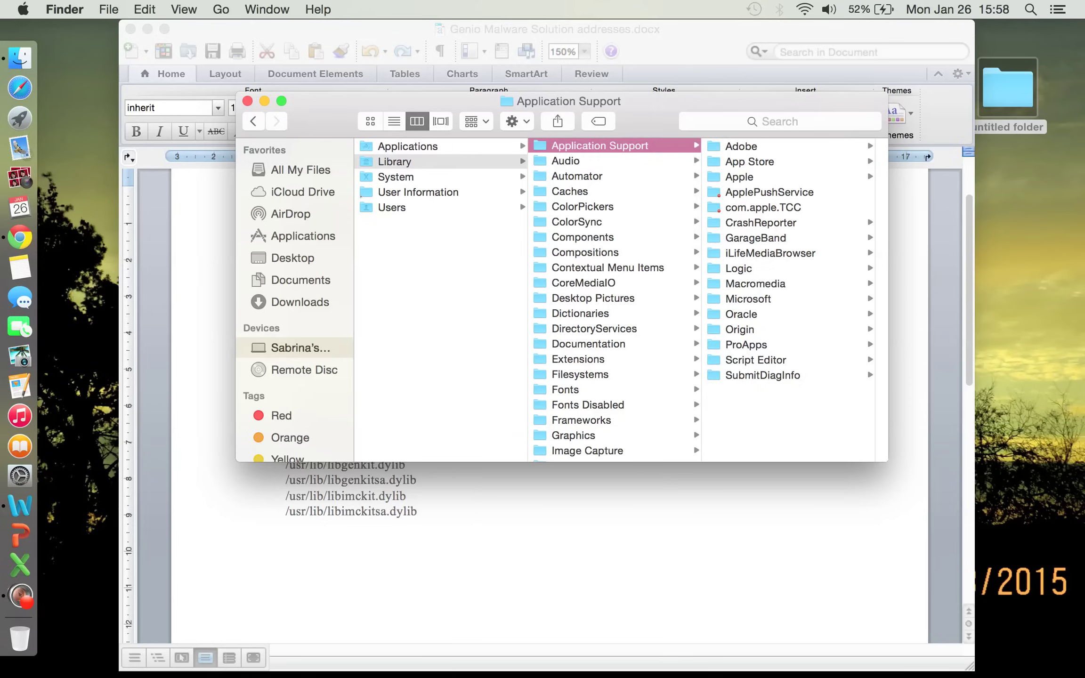
key(Down)
key(Down)
key(Down)
key(Down)
key(Down)
scroll(614, 297, down, 10)
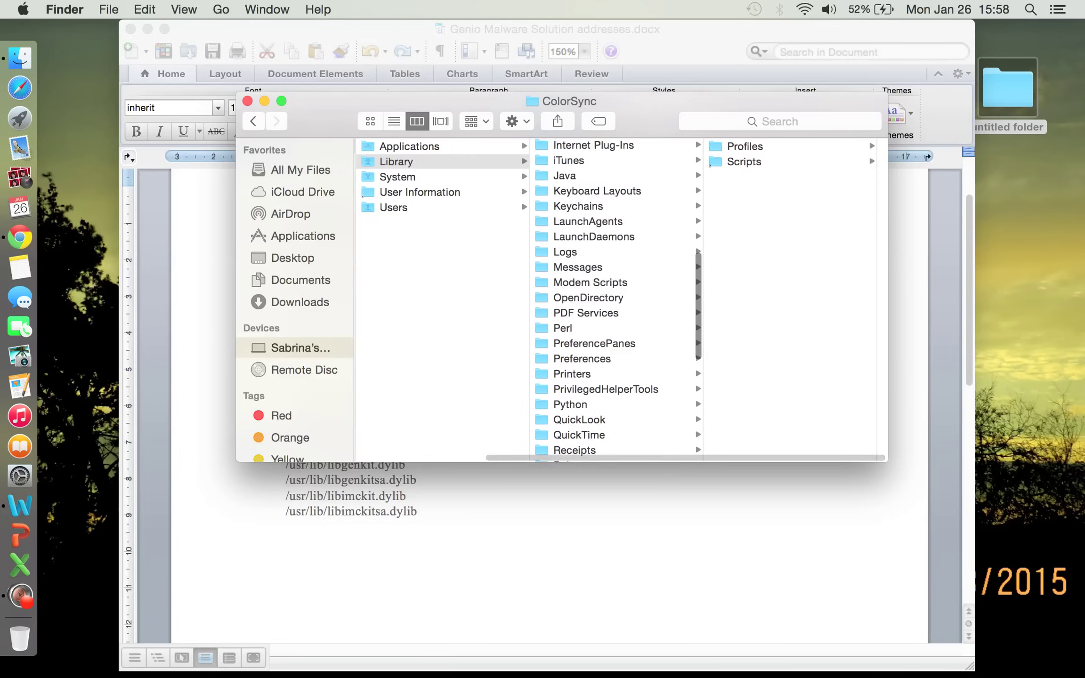
scroll(614, 296, down, 5)
scroll(615, 297, up, 5)
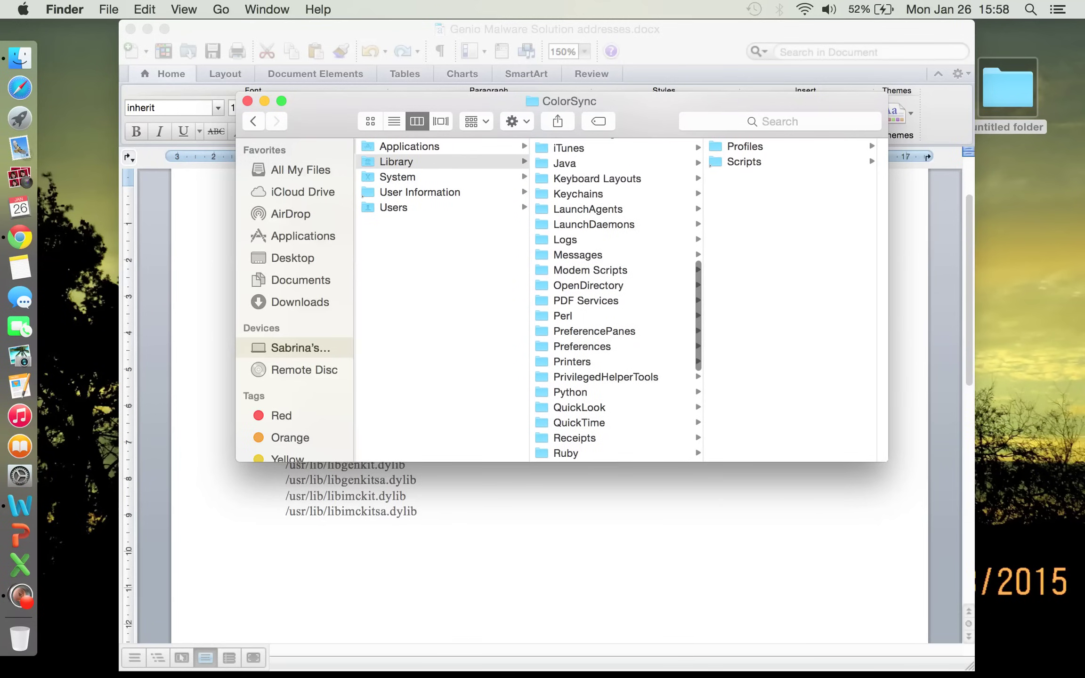
click(588, 208)
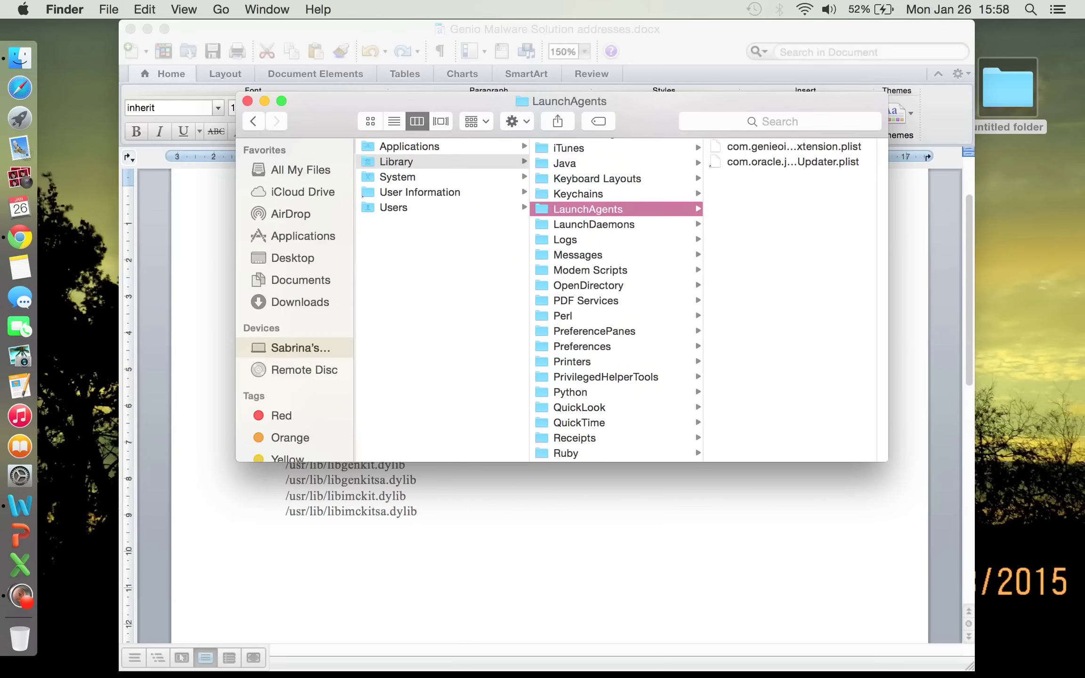
Trash com.genieoinnovation.macextension.plist, authorising with the admin password.
click(793, 146)
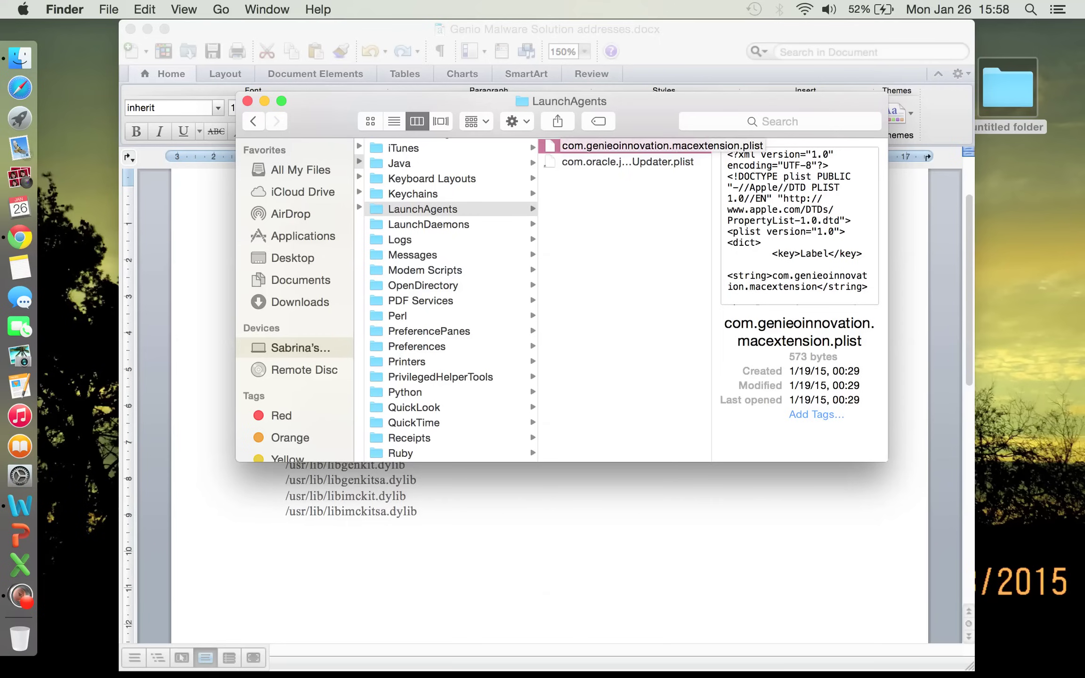
key(super+BackSpace)
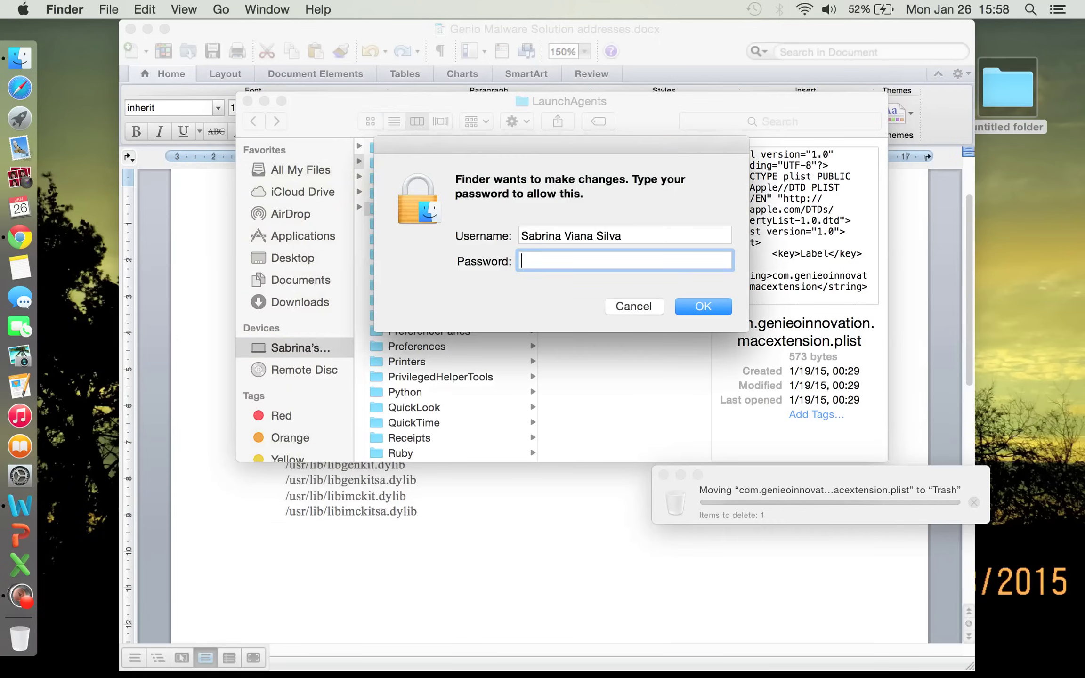
text(••••••••)
key(Return)
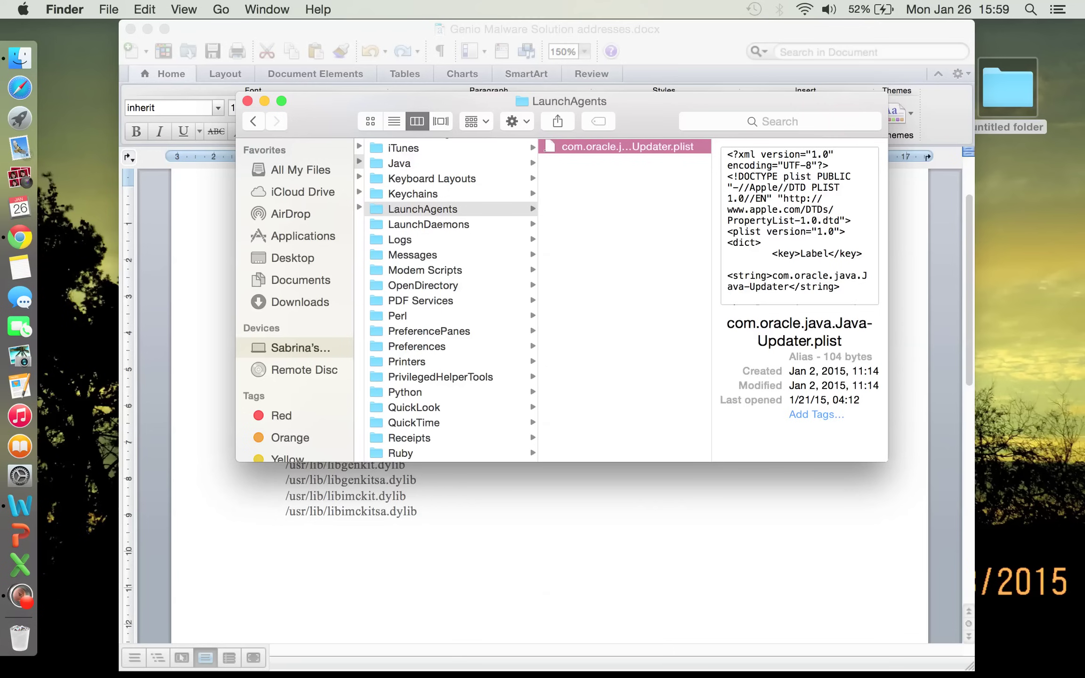
In Word, select the three LaunchAgents path lines to review them.
key(super+Tab)
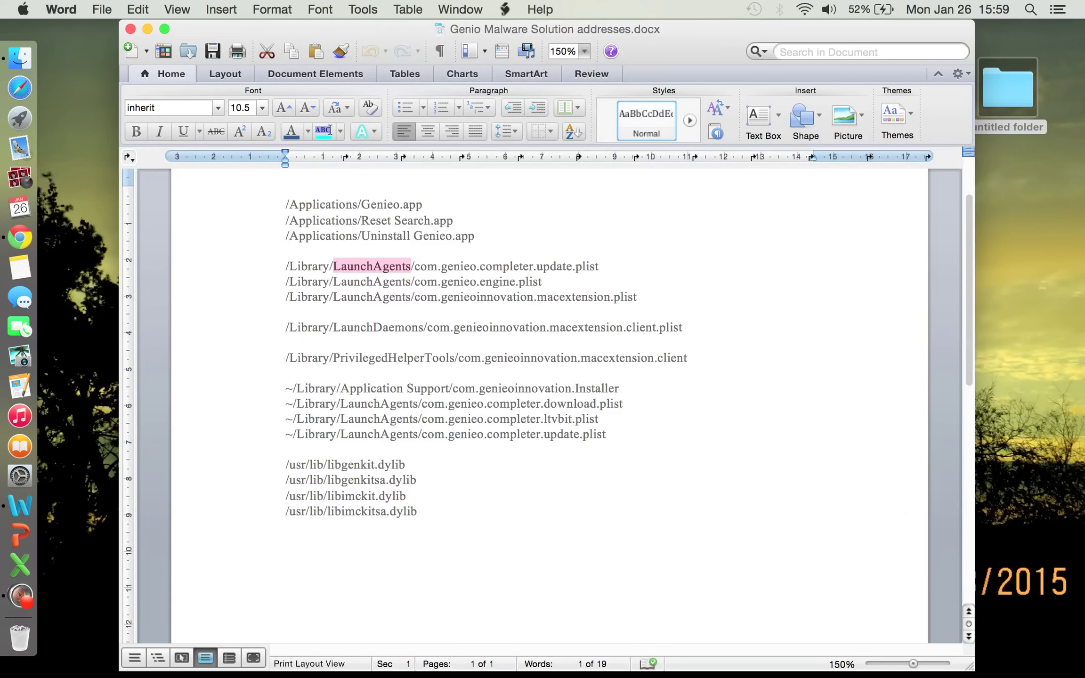
triple_click(413, 282)
drag(285, 266, 645, 297)
key(Right)
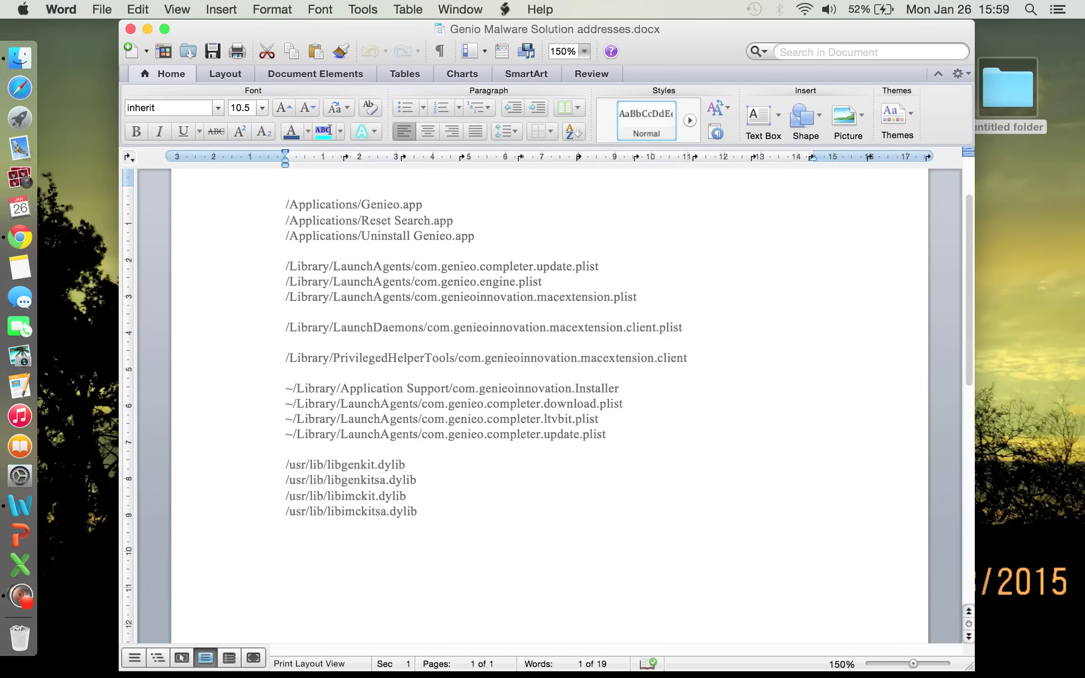
key(shift+alt+Left)
key(shift+alt+Left)
key(shift+alt+Left)
key(shift+alt+Left)
key(shift+alt+Left)
key(shift+alt+Left)
key(shift+alt+Left)
key(shift+alt+Left)
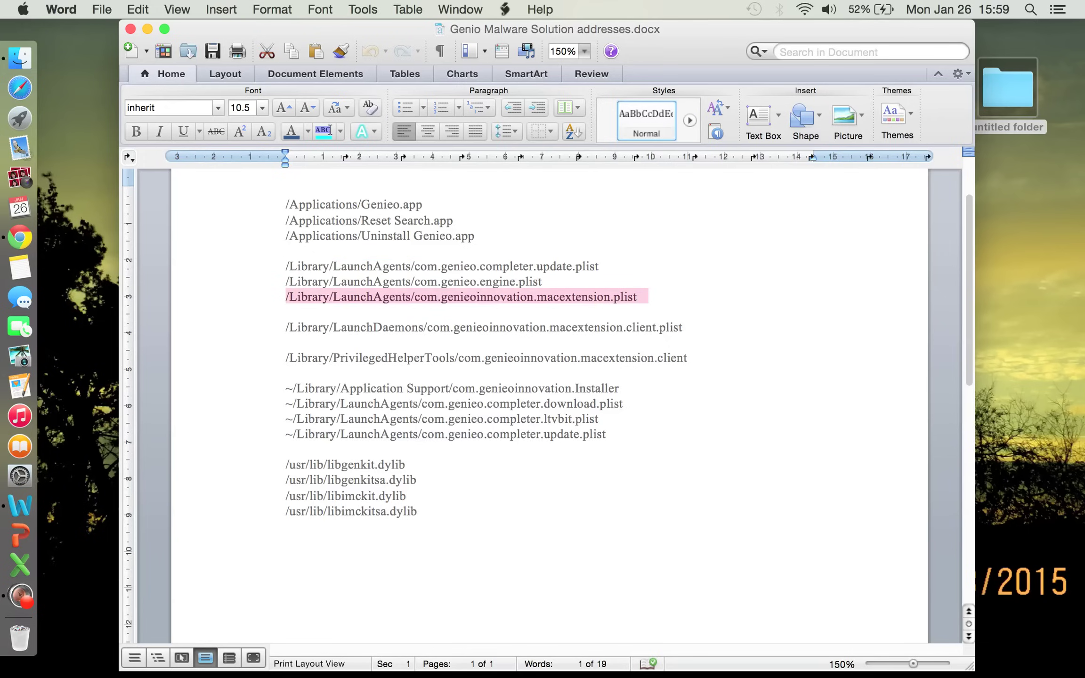
key(Right)
key(Up)
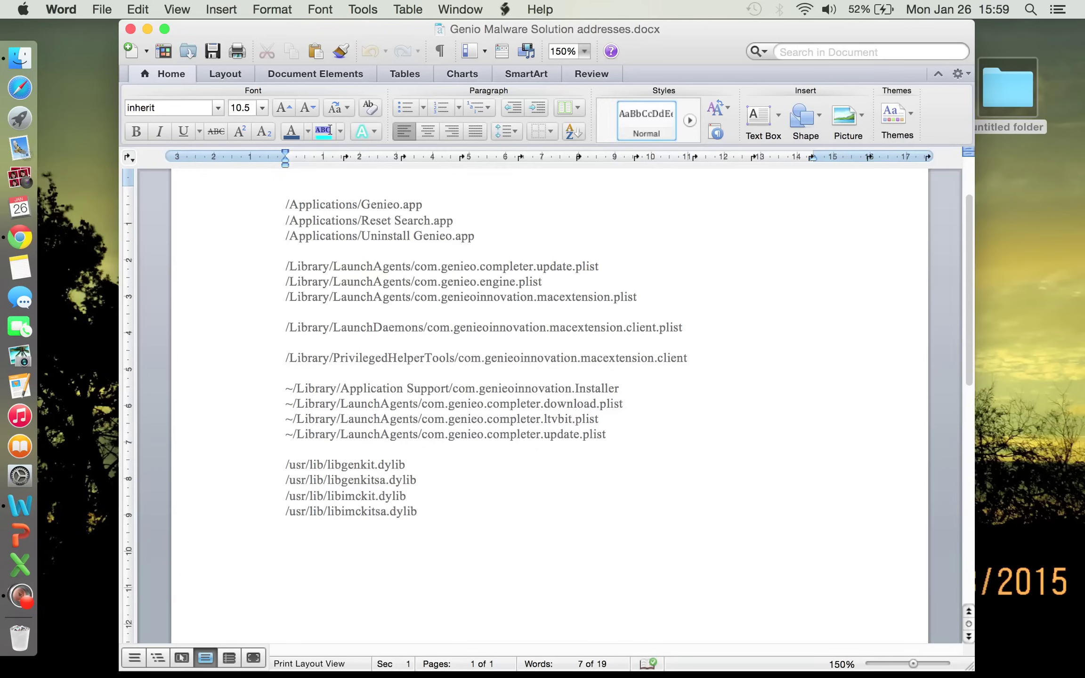
key(Up)
key(Home)
key(shift+Down)
key(shift+Down)
key(shift+Down)
key(shift+Down)
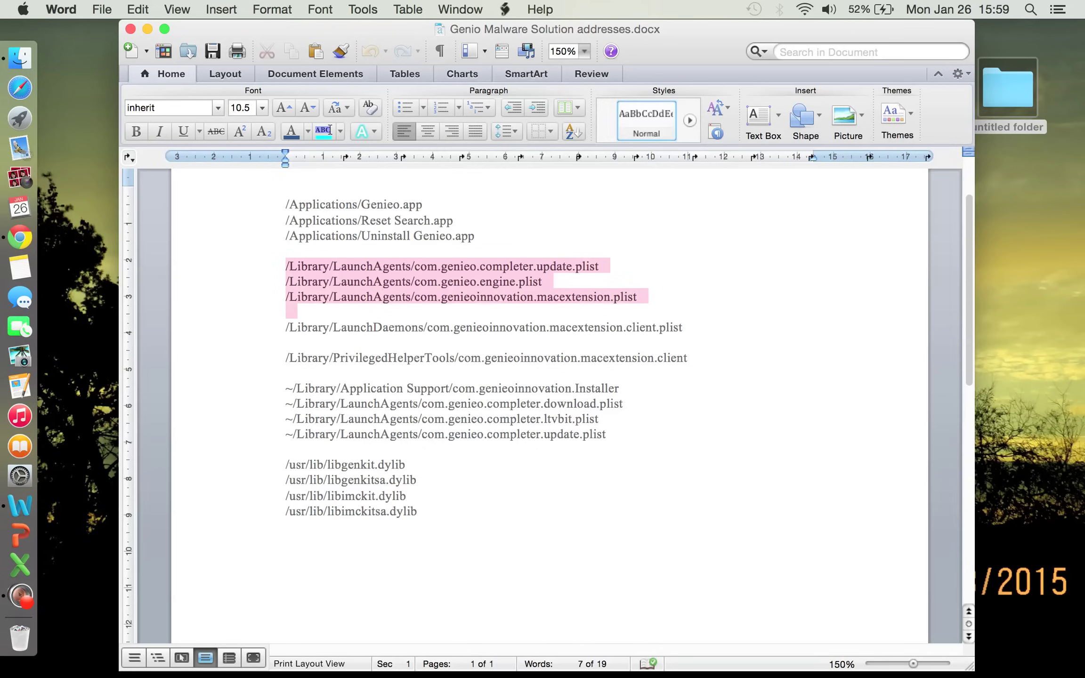
key(shift+Up)
click(542, 281)
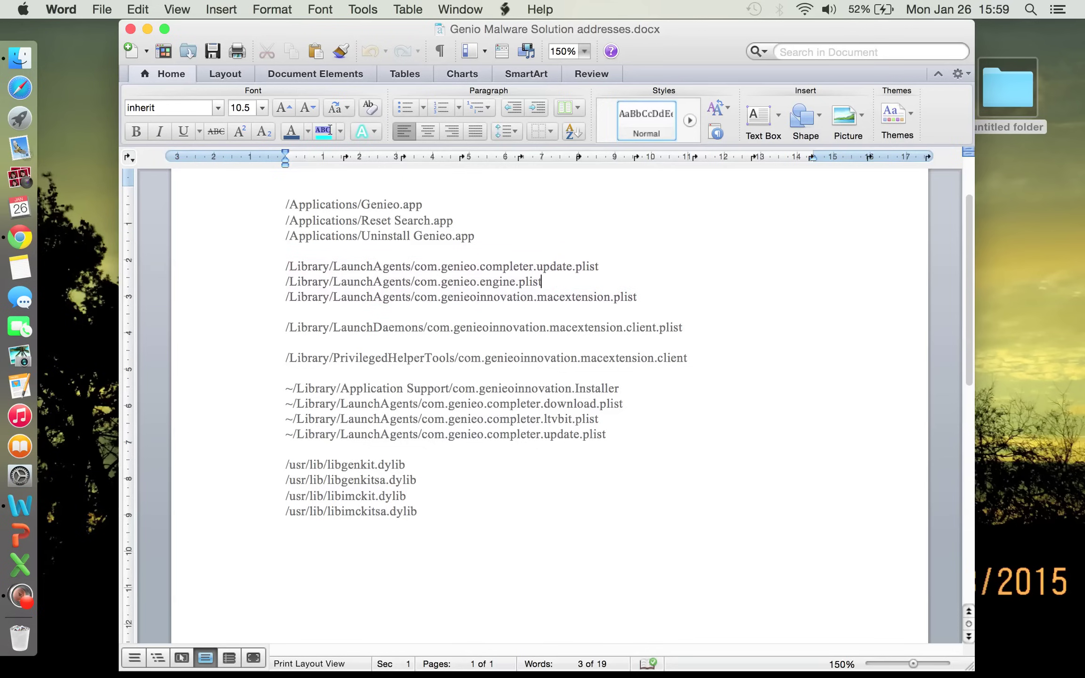
Mark the /Library/LaunchDaemons path in Word, then bring Finder forward.
drag(285, 326, 424, 327)
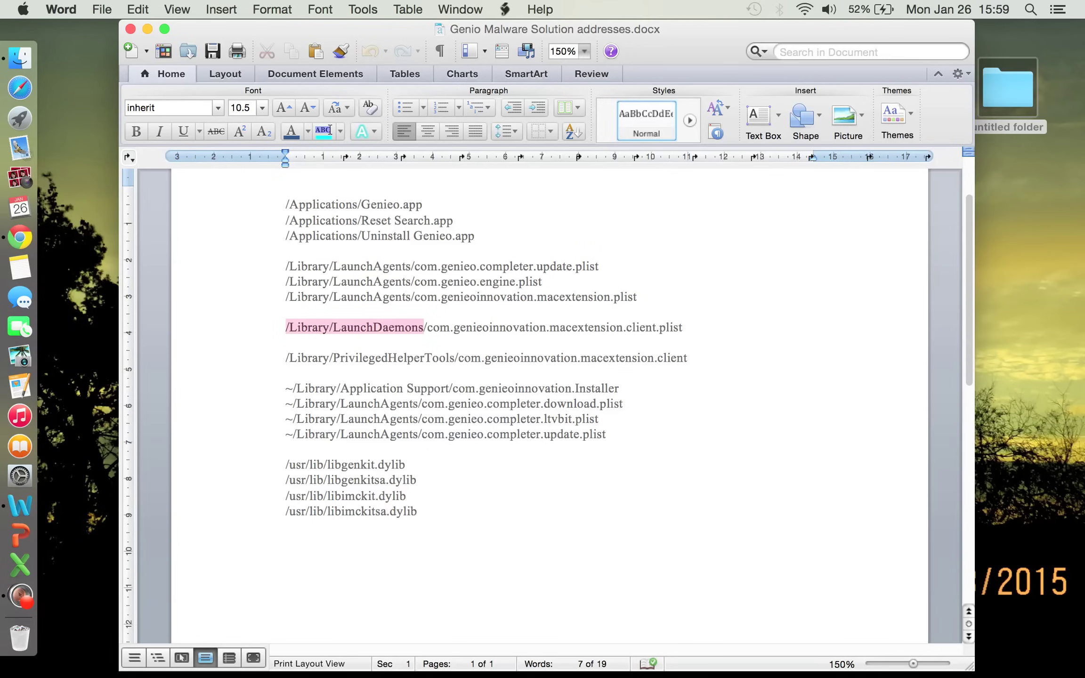
click(333, 326)
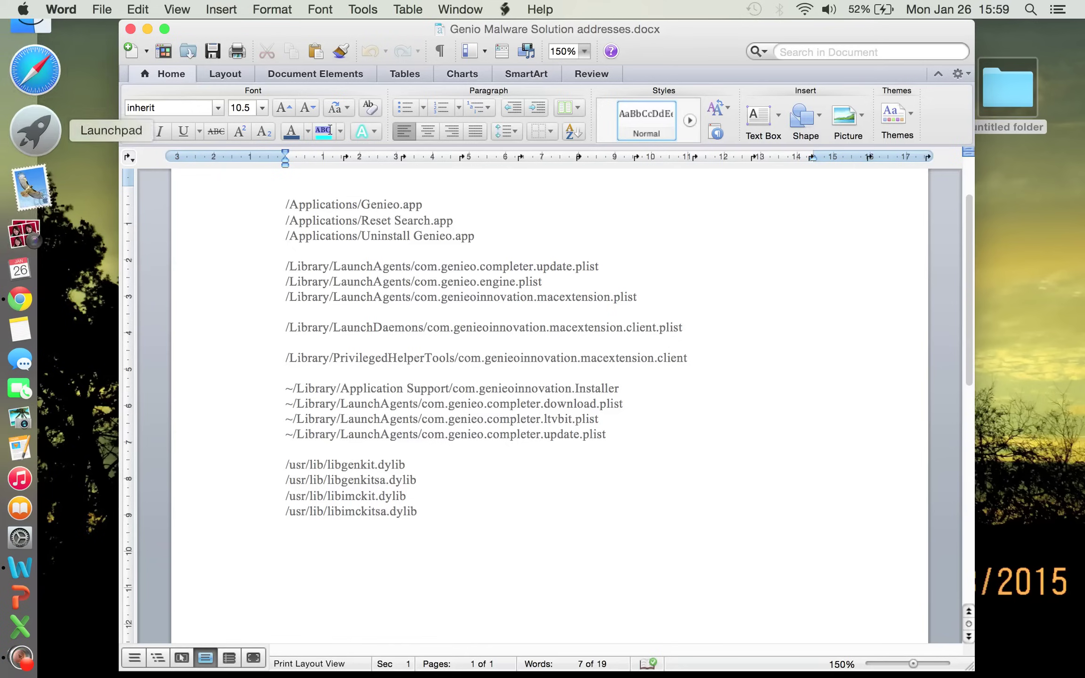
click(20, 57)
Trash com.genieoinnovation.macextension.client.plist from /Library/LaunchDaemons using the admin password.
click(428, 224)
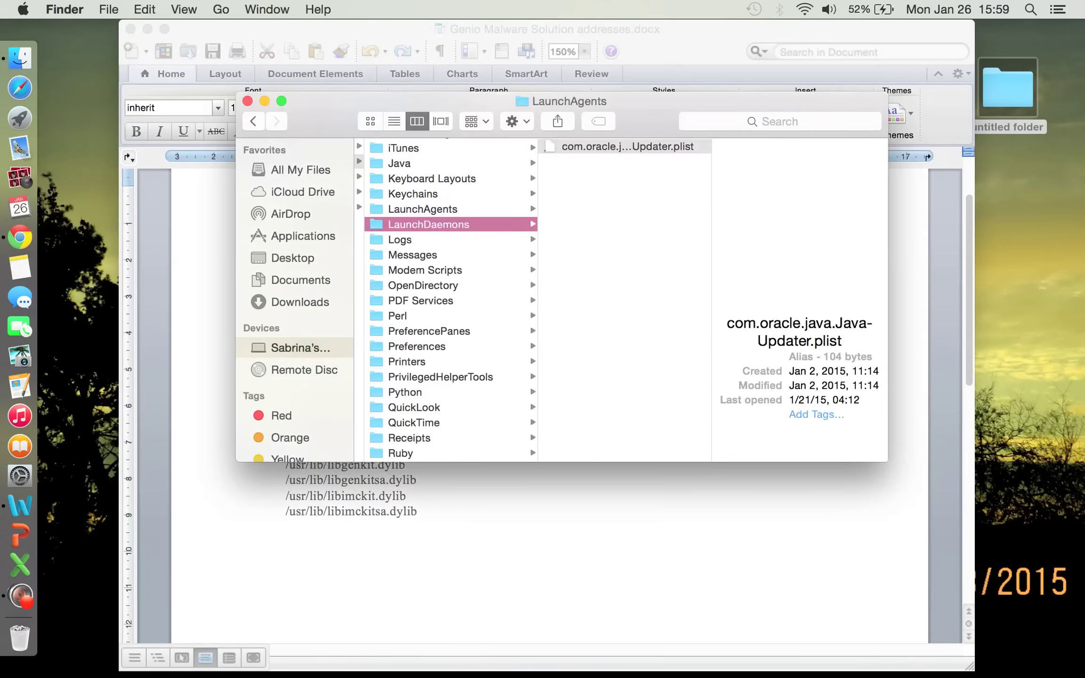
key(Right)
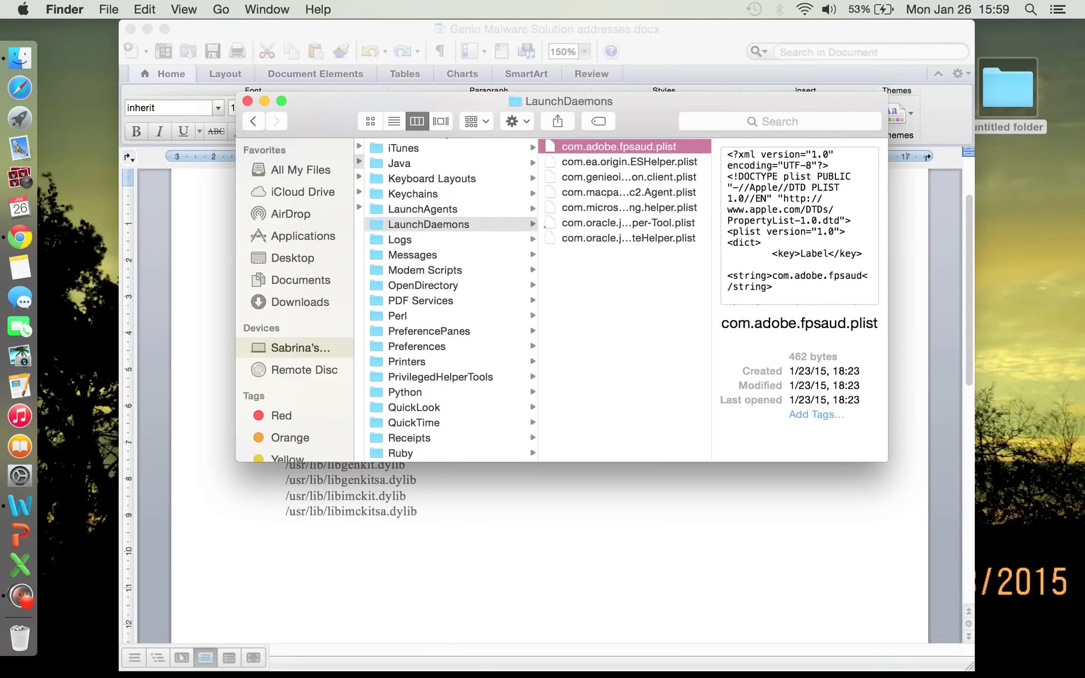
key(Down)
key(Down)
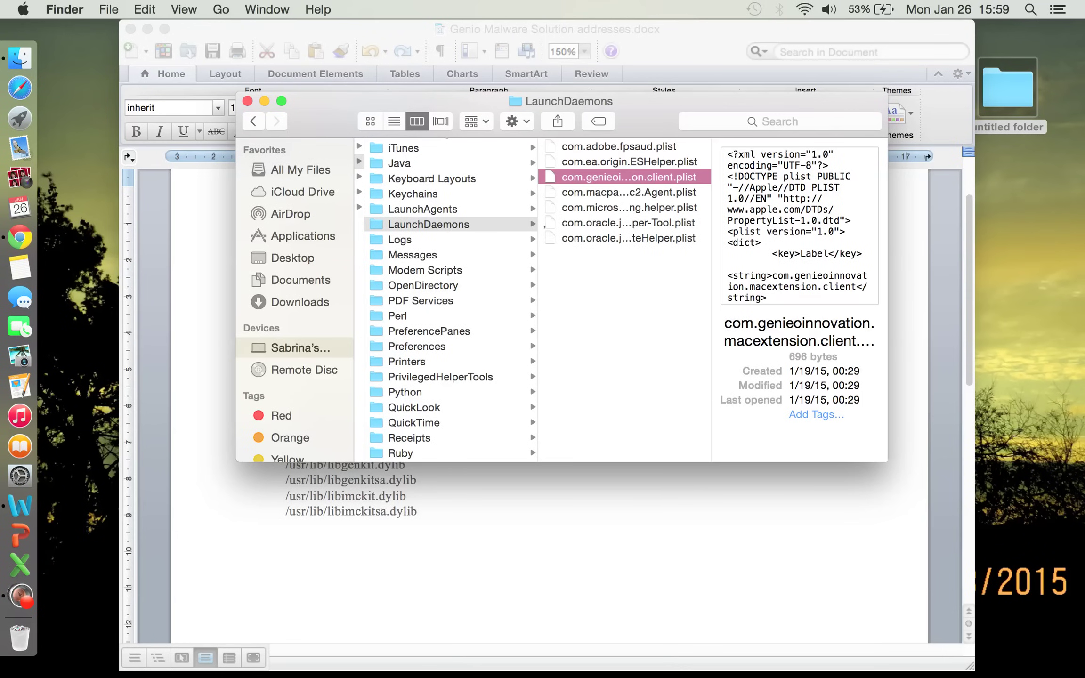
key(Return)
key(Escape)
key(super+BackSpace)
text(••••••••)
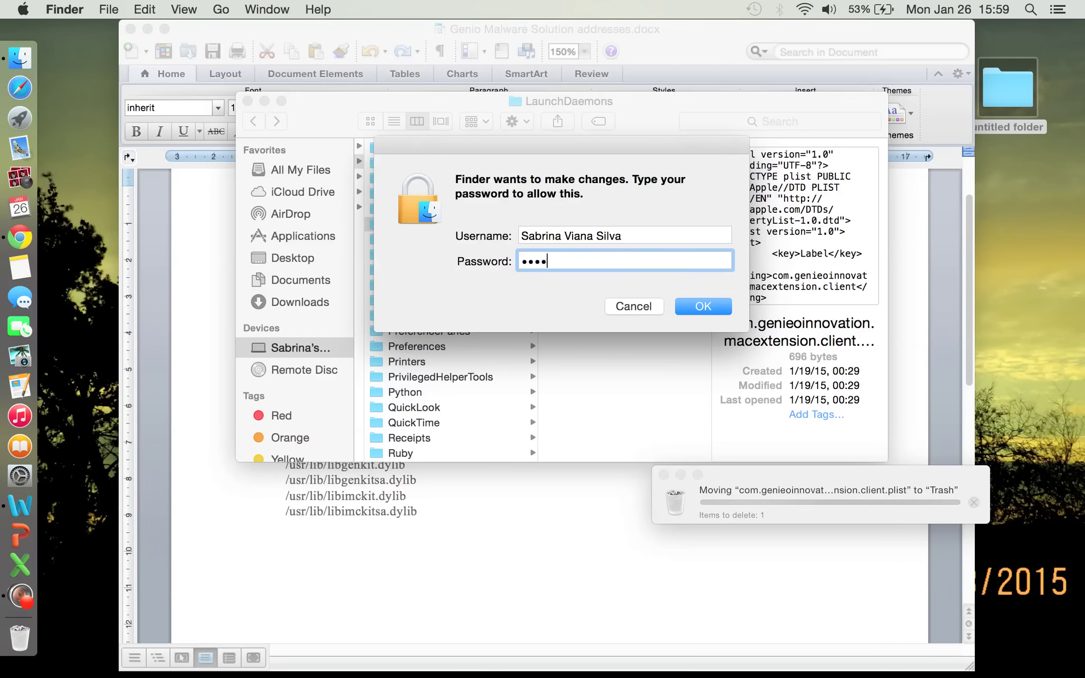
key(Return)
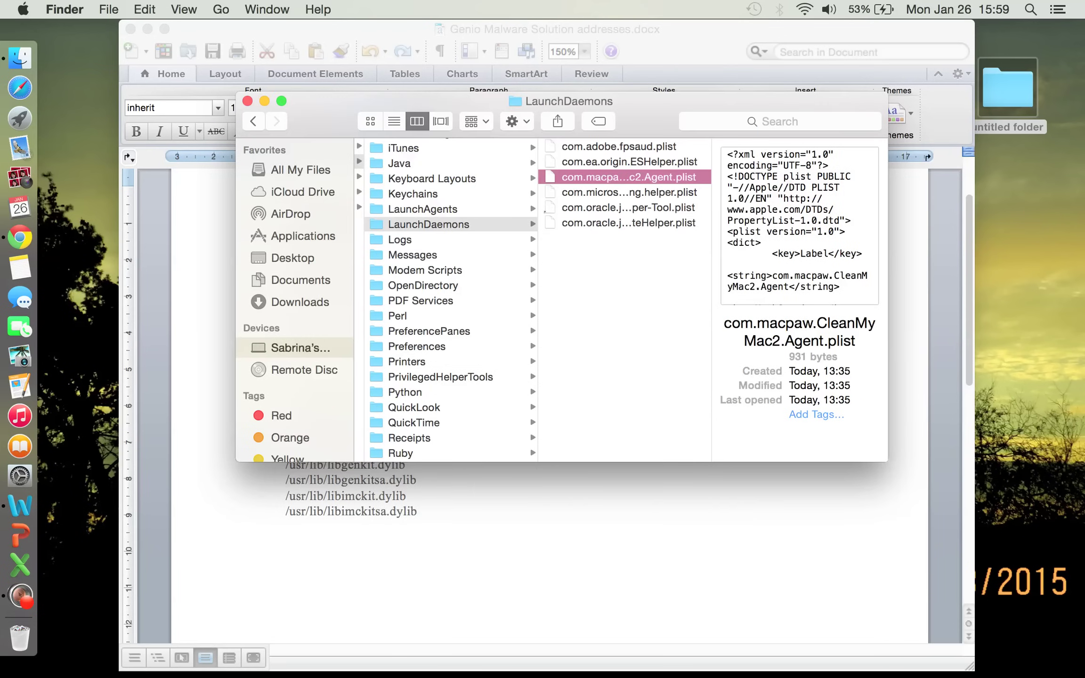
Check the remaining Microsoft and Oracle helper plists, then switch back to Word.
click(629, 193)
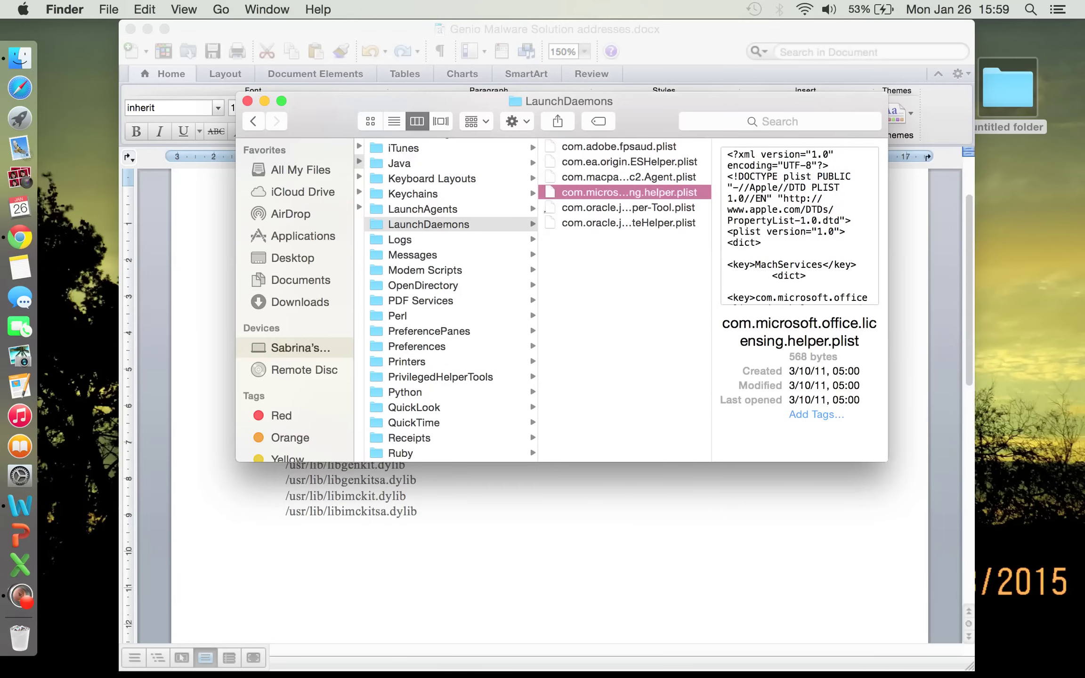
click(629, 222)
key(super+Tab)
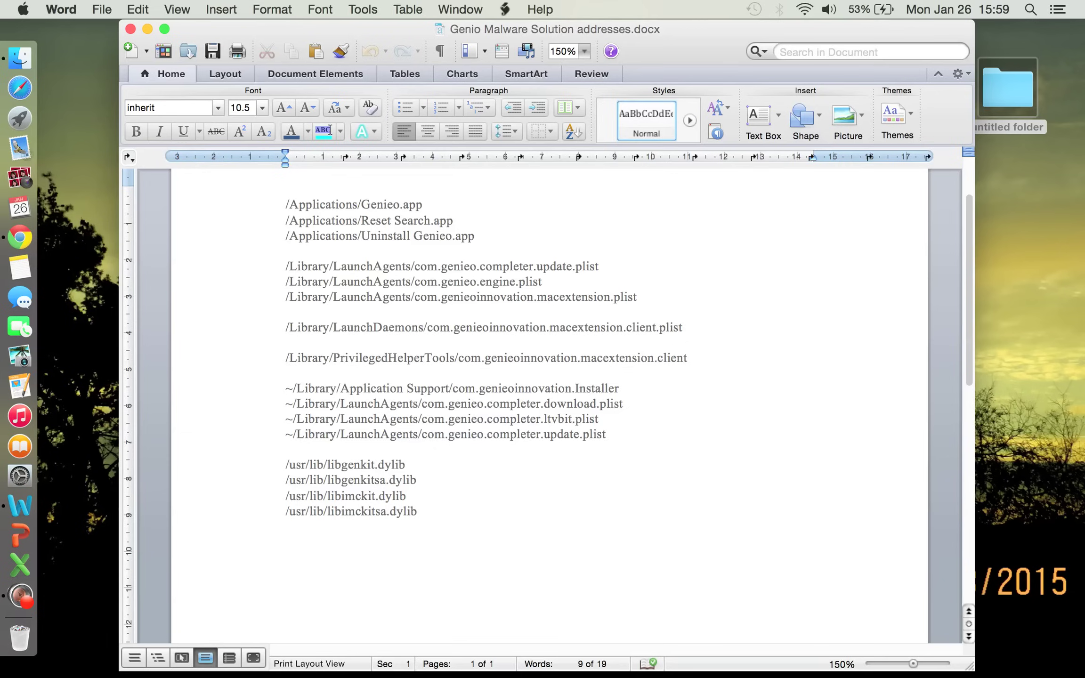
Mark PrivilegedHelperTools in the Word list and open that folder in Finder.
drag(333, 358, 454, 358)
click(20, 57)
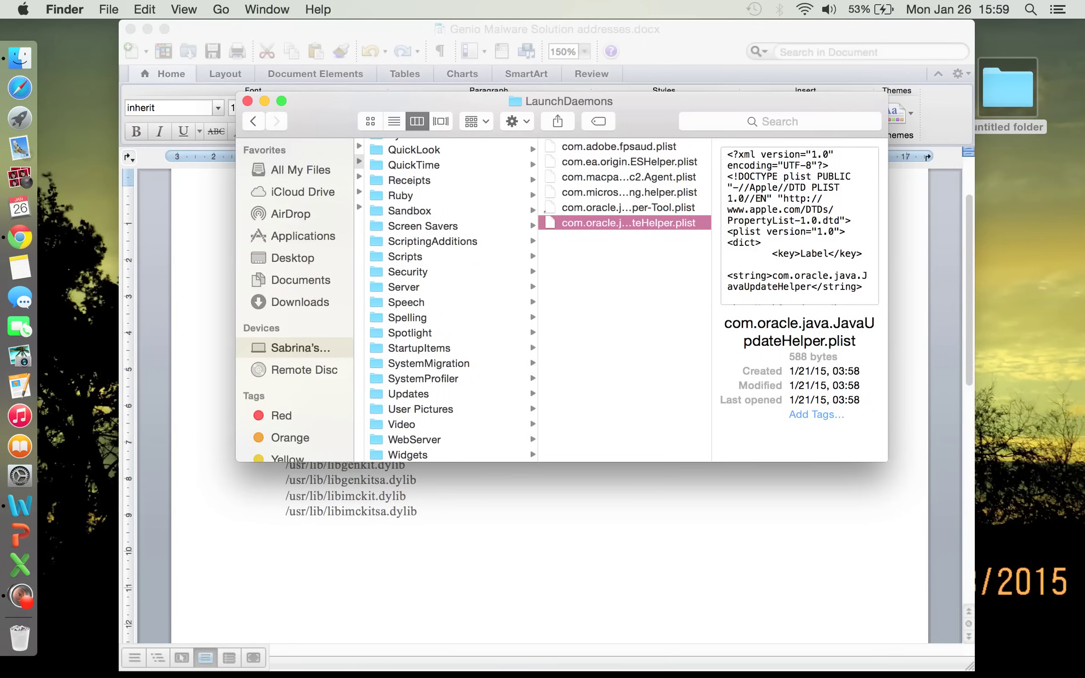
scroll(452, 301, up, 2)
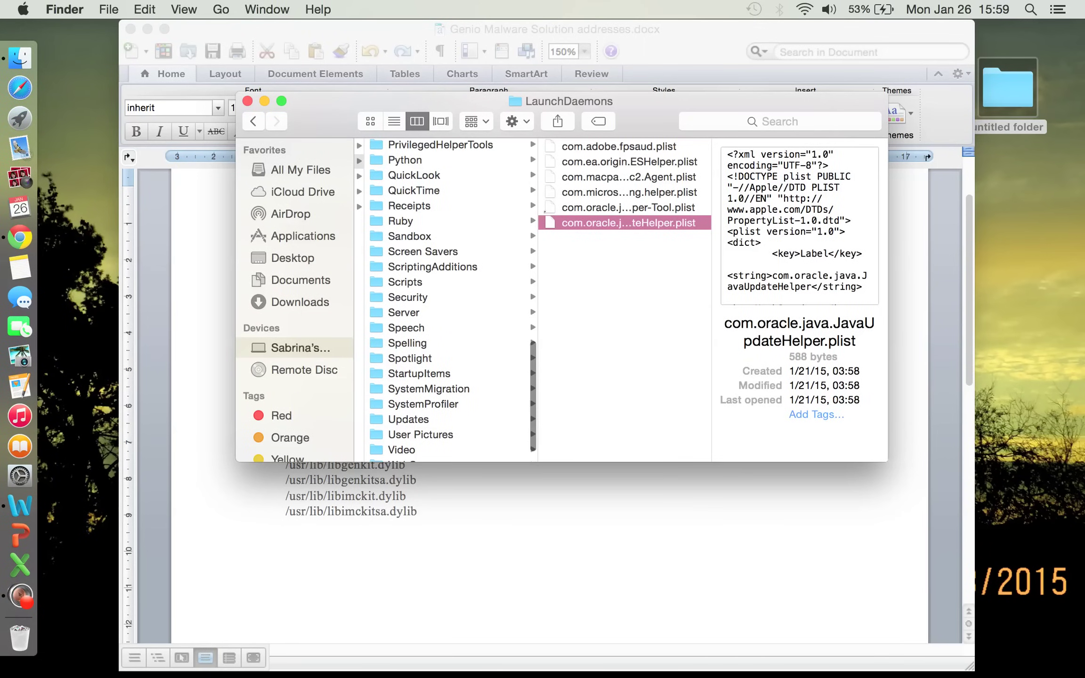
click(441, 145)
click(618, 147)
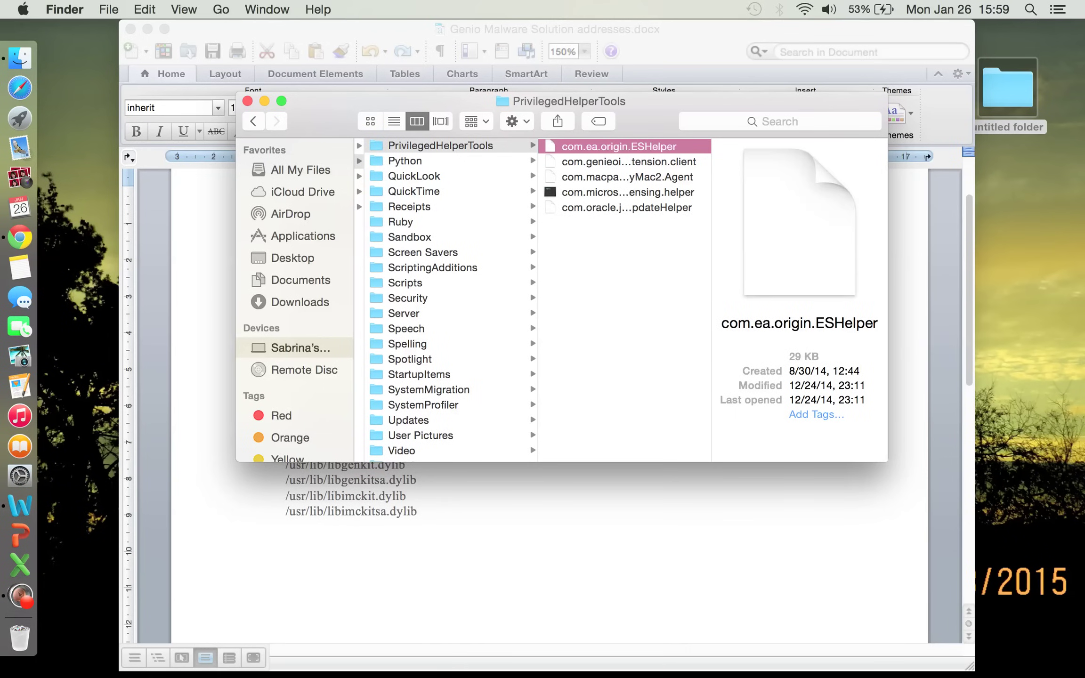
Trash com.genieoinnovation.macextension.client with the admin password and check the remaining helpers.
click(629, 162)
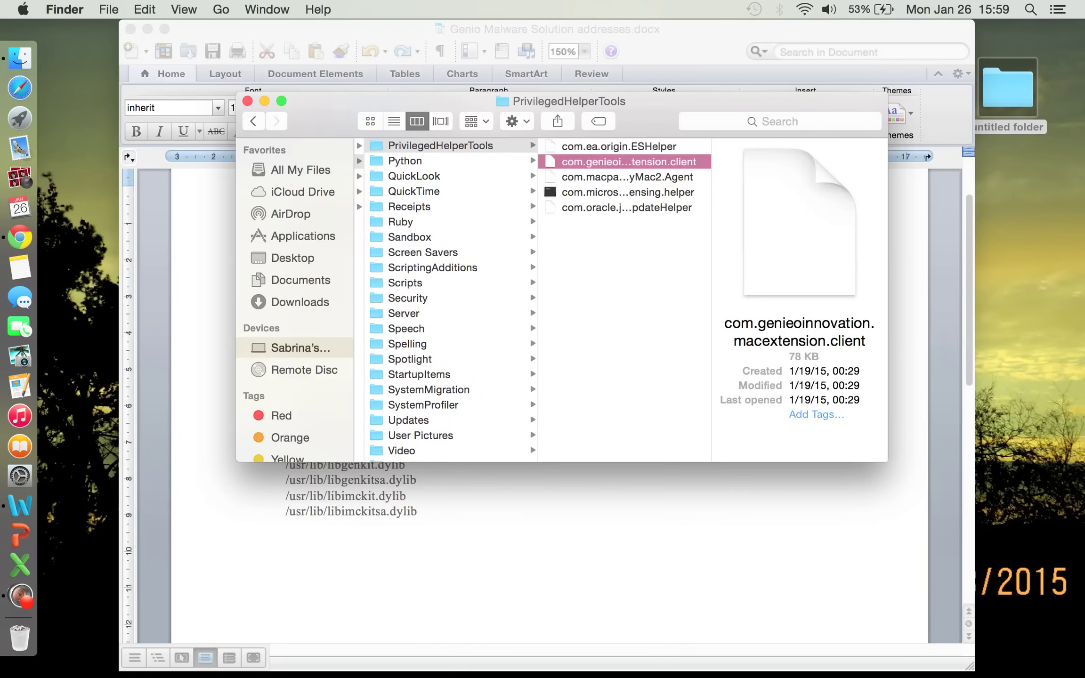
key(super+BackSpace)
text(*********)
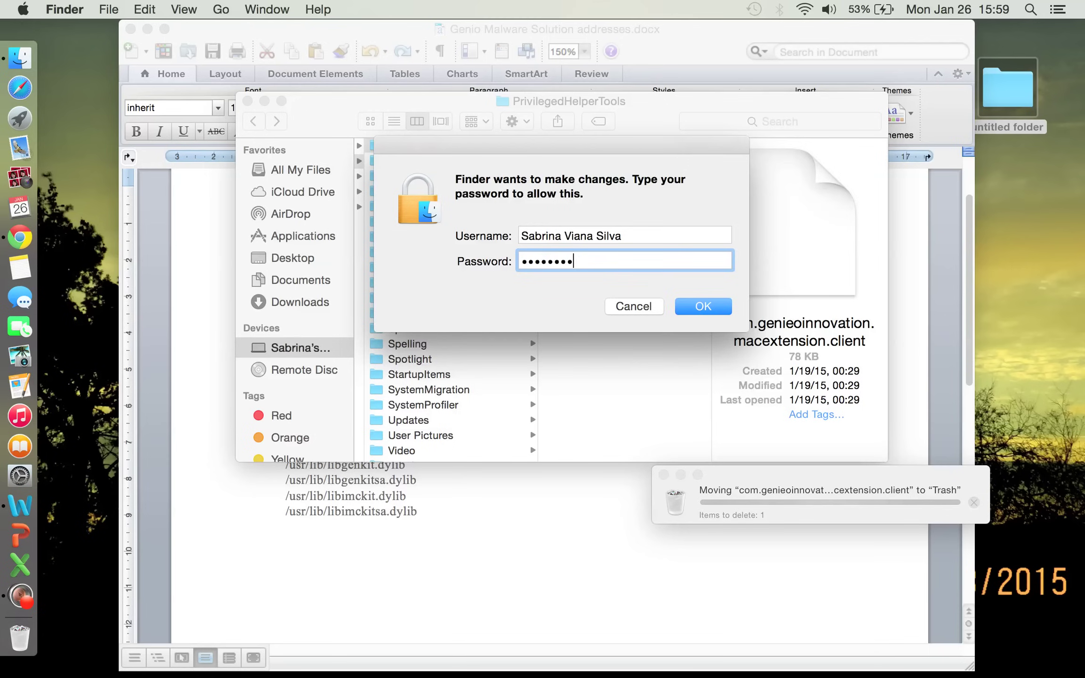
key(Return)
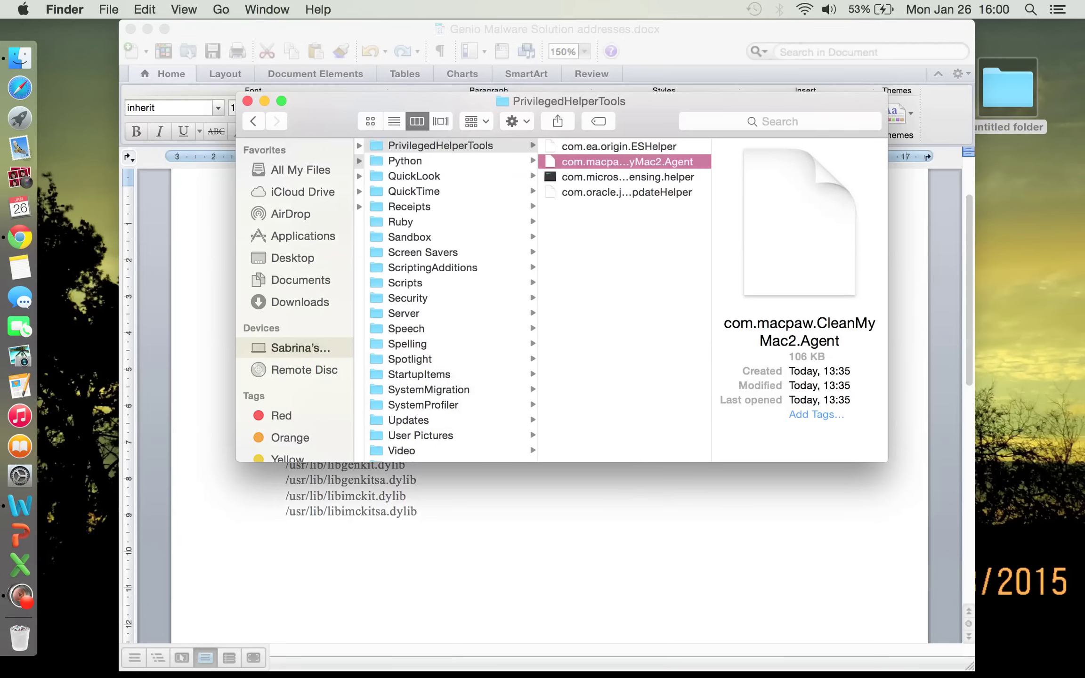
key(Down)
key(Down)
key(super+Tab)
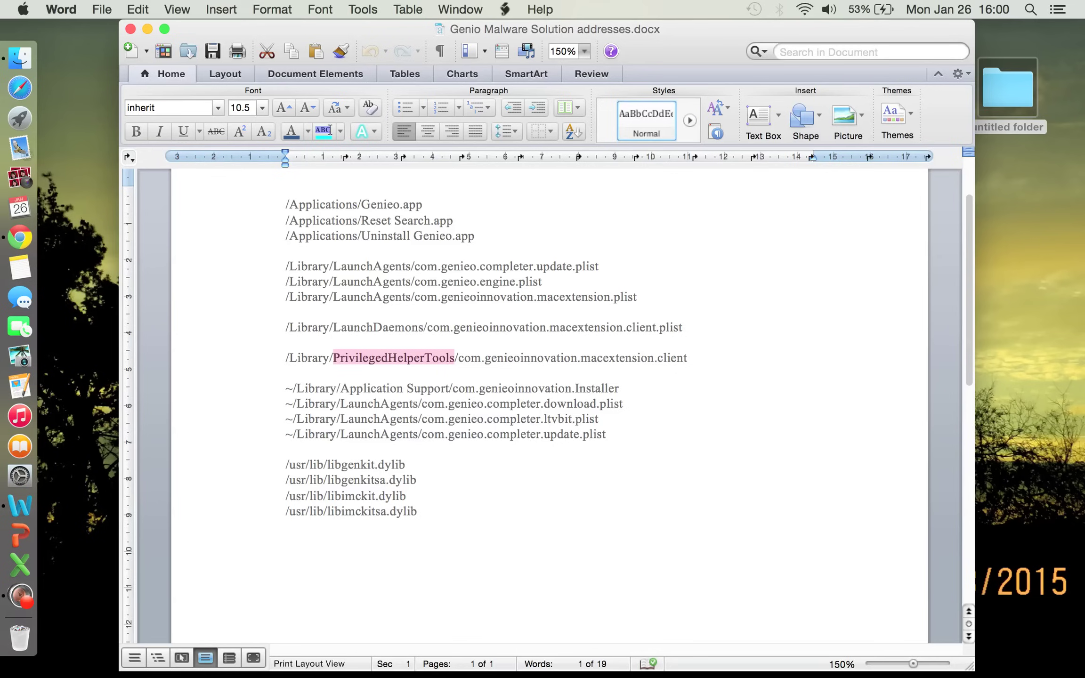
Select the four ~/Library paths in the Word list.
click(285, 372)
key(Down)
key(shift+Down)
key(shift+Down)
key(shift+Down)
key(shift+Down)
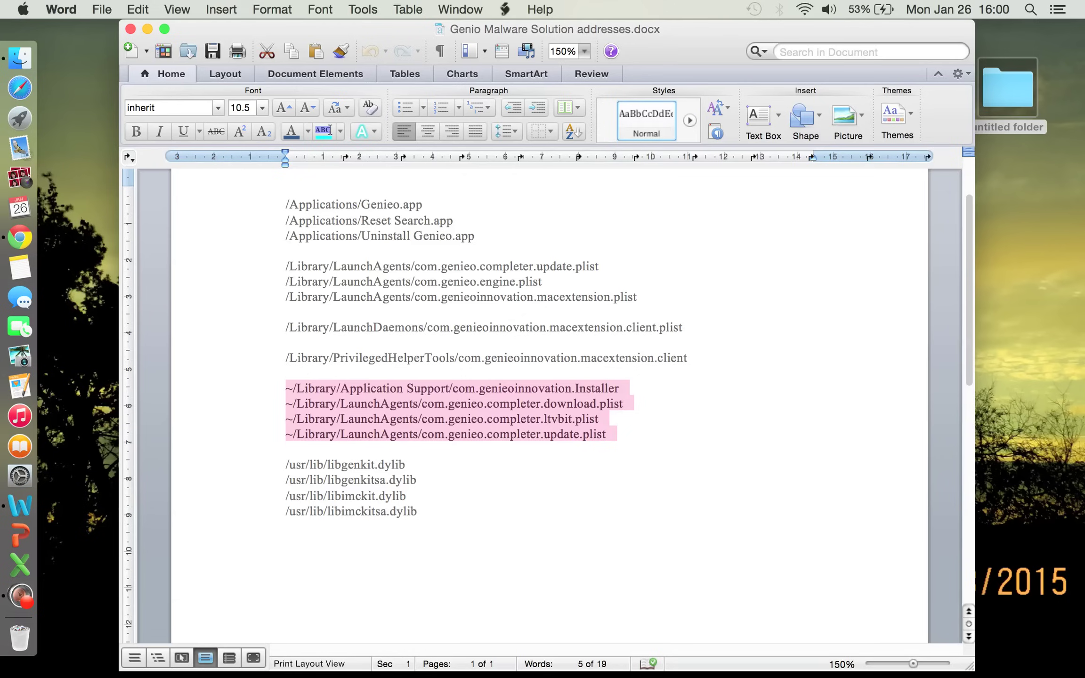
Navigate Finder to ~/Library with Go to Folder and step into its contents.
click(20, 57)
click(221, 9)
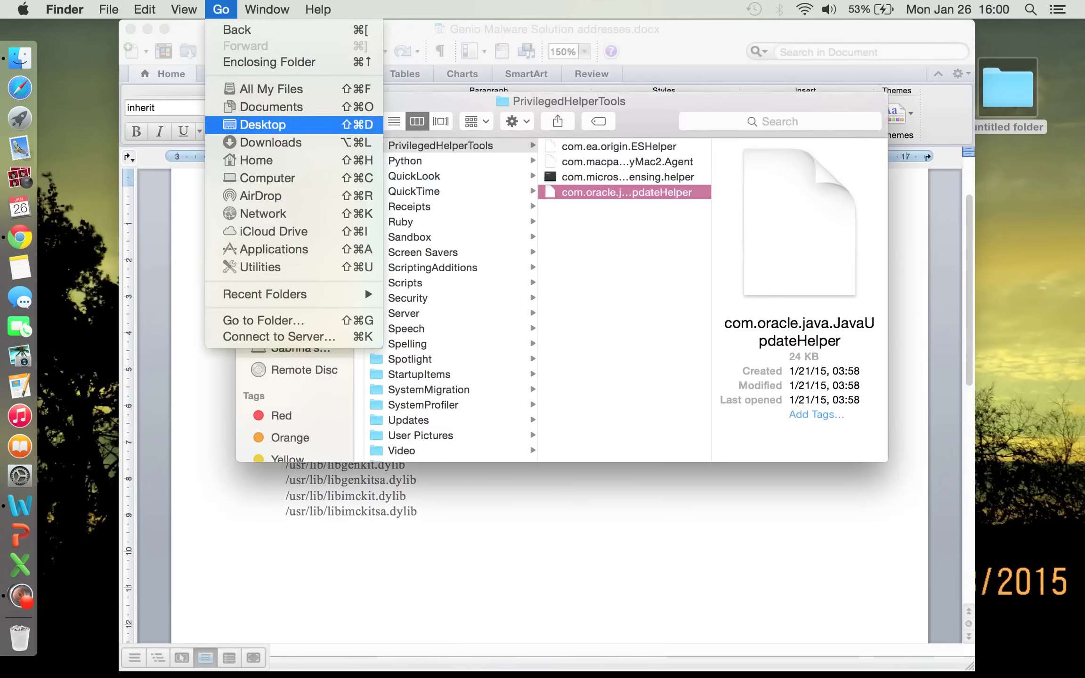
click(263, 321)
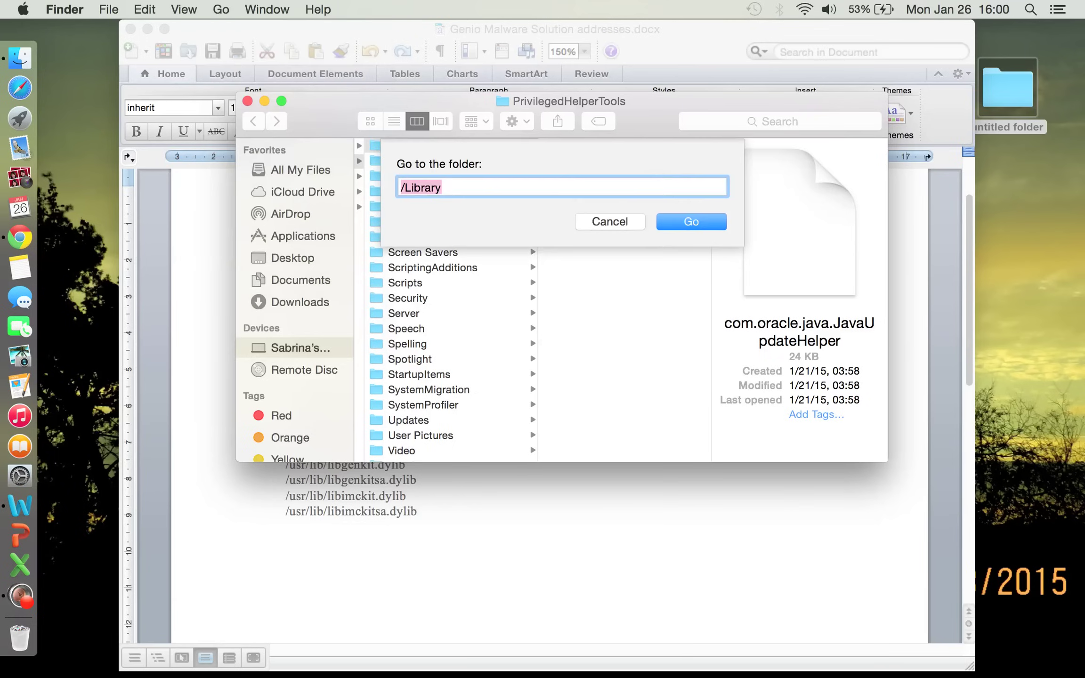
click(400, 187)
double_click(422, 187)
click(401, 188)
text(~)
key(alt+shift+Left)
key(alt+shift+Left)
key(Return)
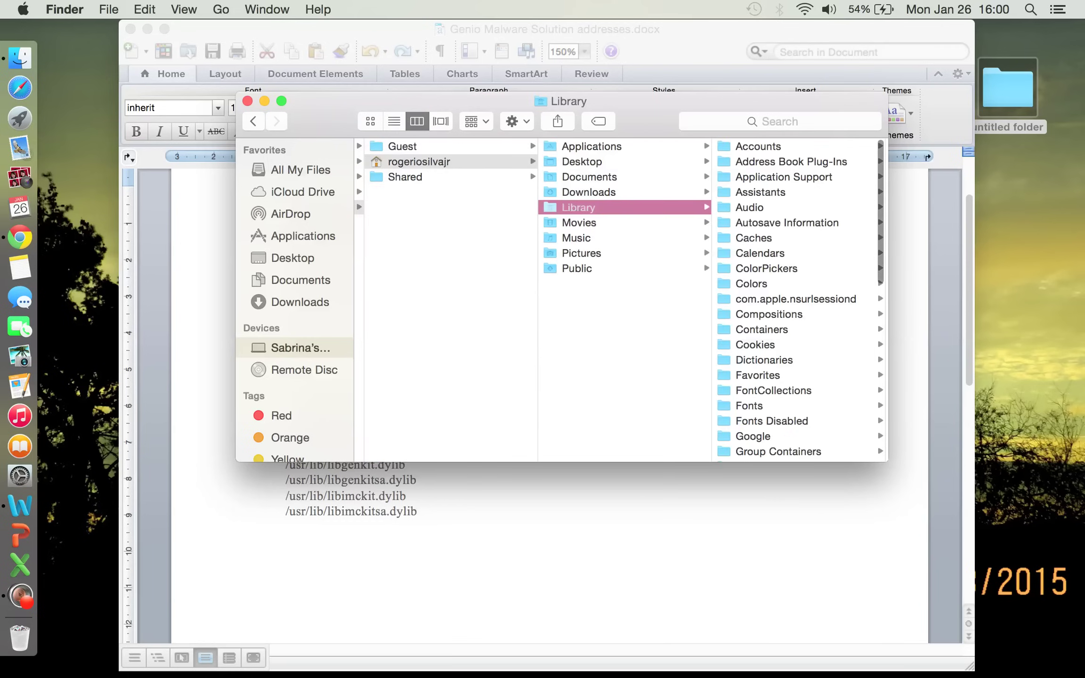
key(Right)
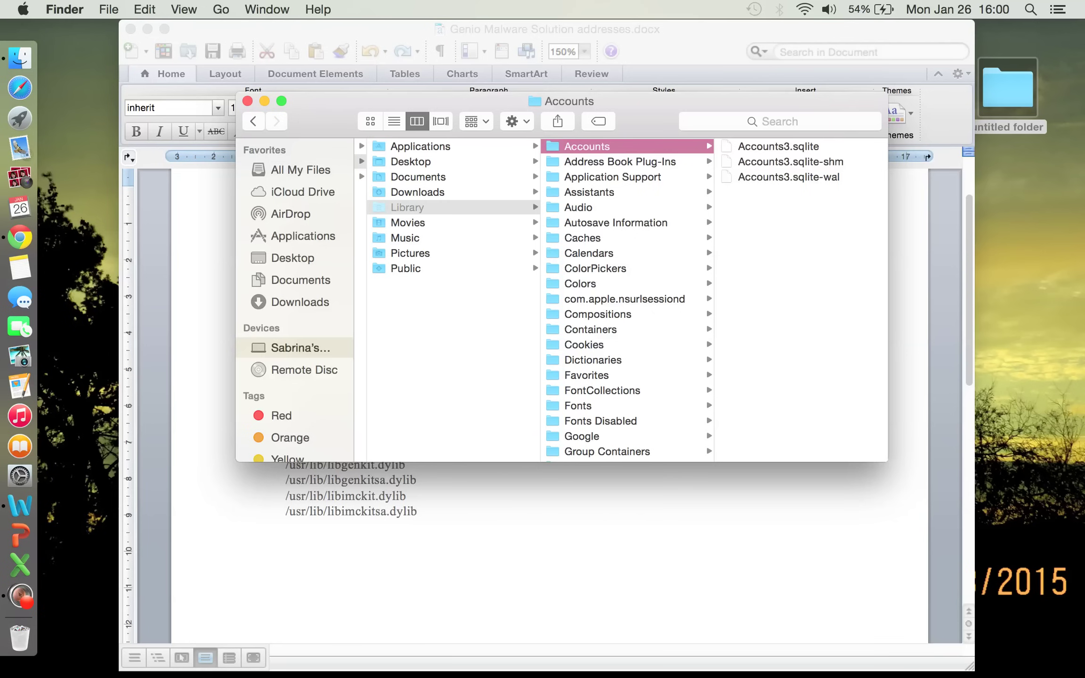
key(super+Tab)
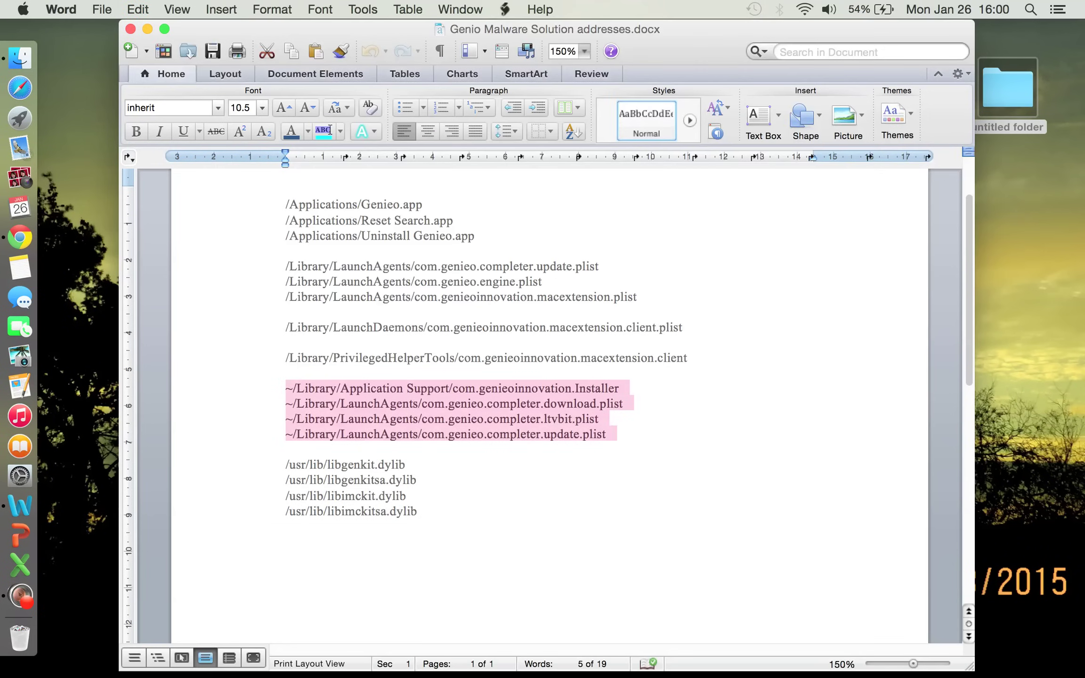
Mark the ~/Library/Application Support path in the Word list and bring Finder forward.
key(Up)
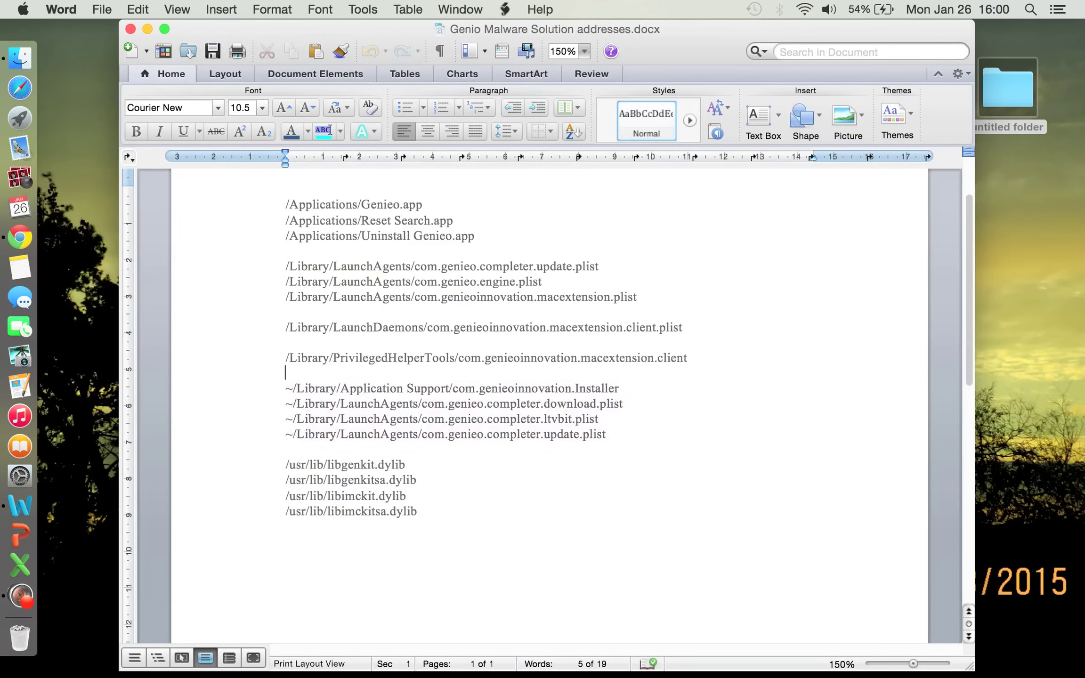
drag(340, 388, 449, 388)
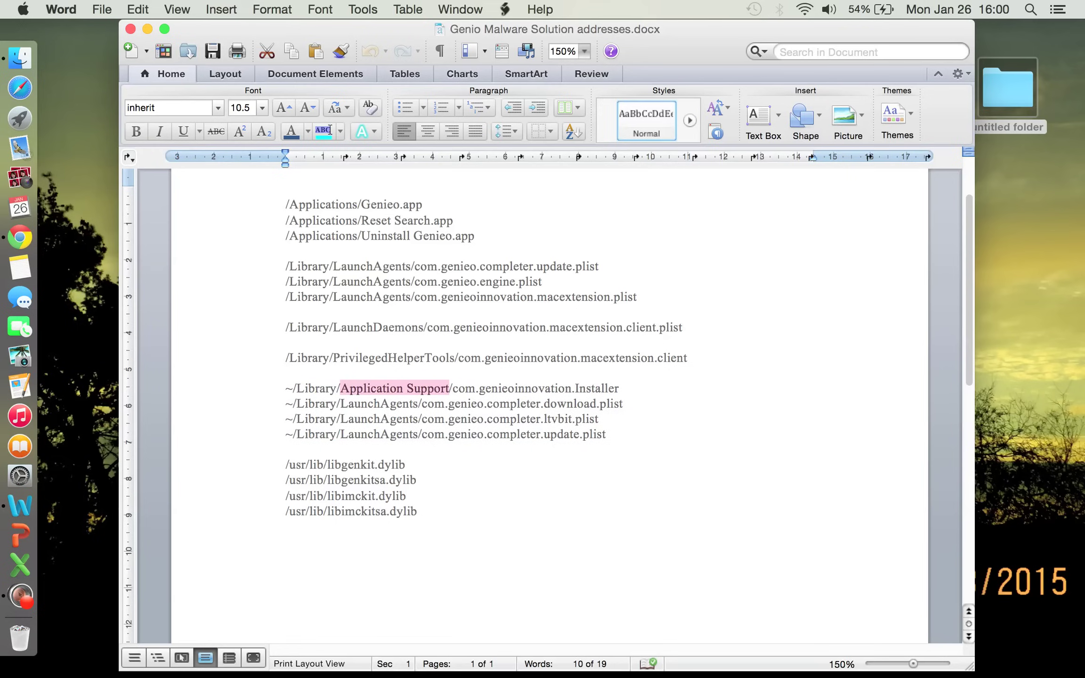
key(super+Tab)
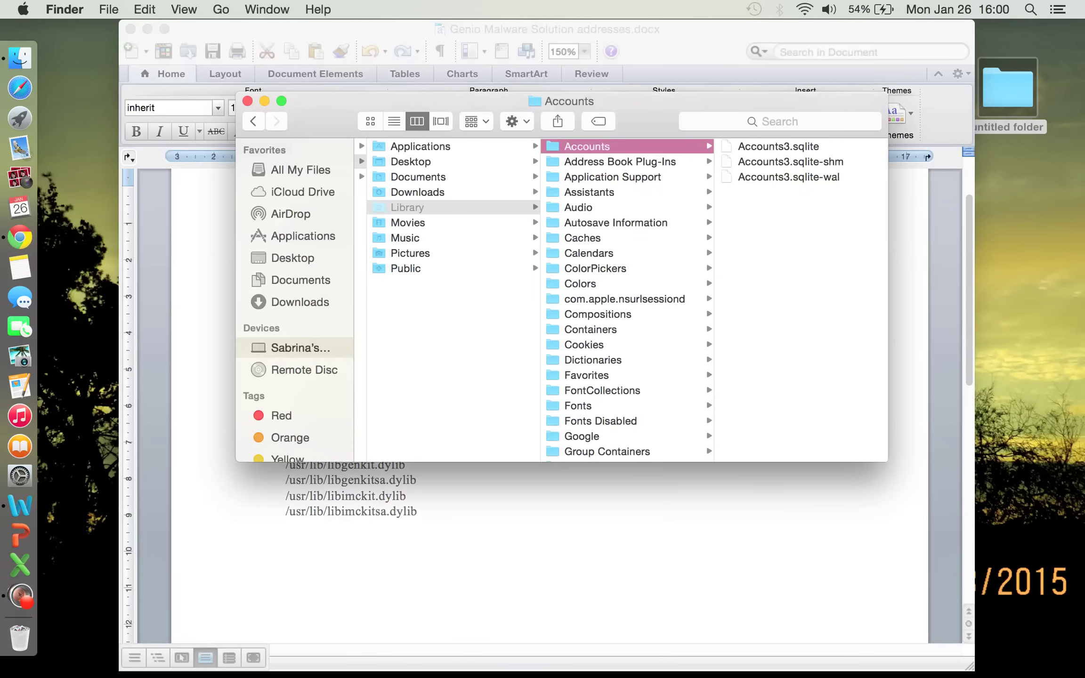
Trash the com.genieoinnovation.Installer folder from ~/Library/Application Support.
key(Down)
key(Down)
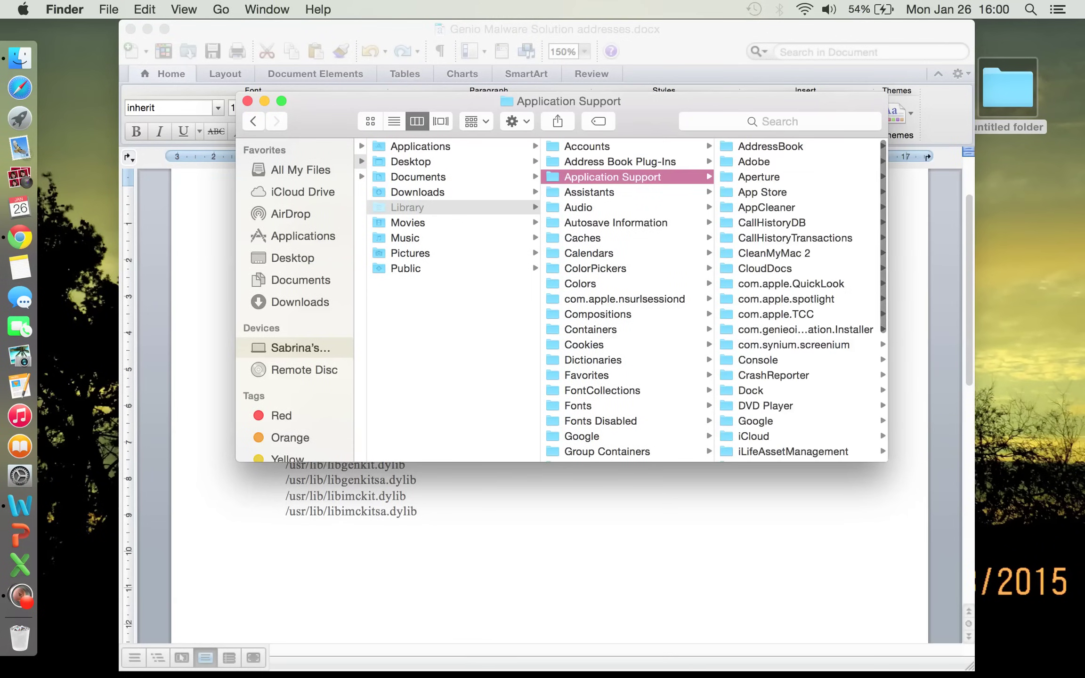
scroll(801, 302, down, 6)
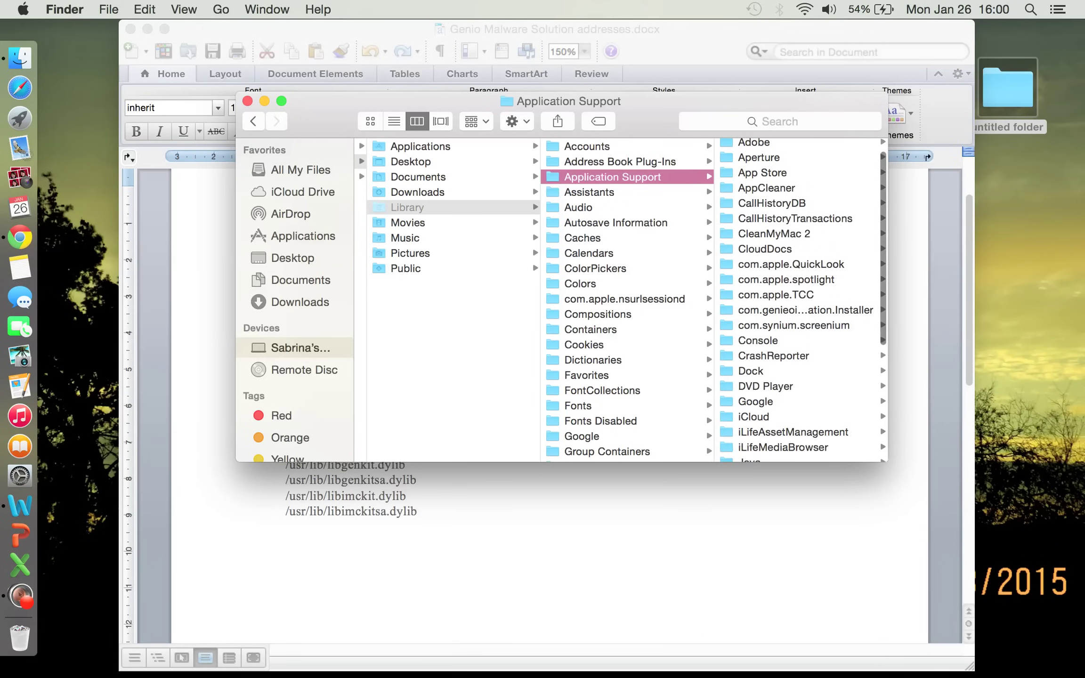
scroll(800, 301, up, 3)
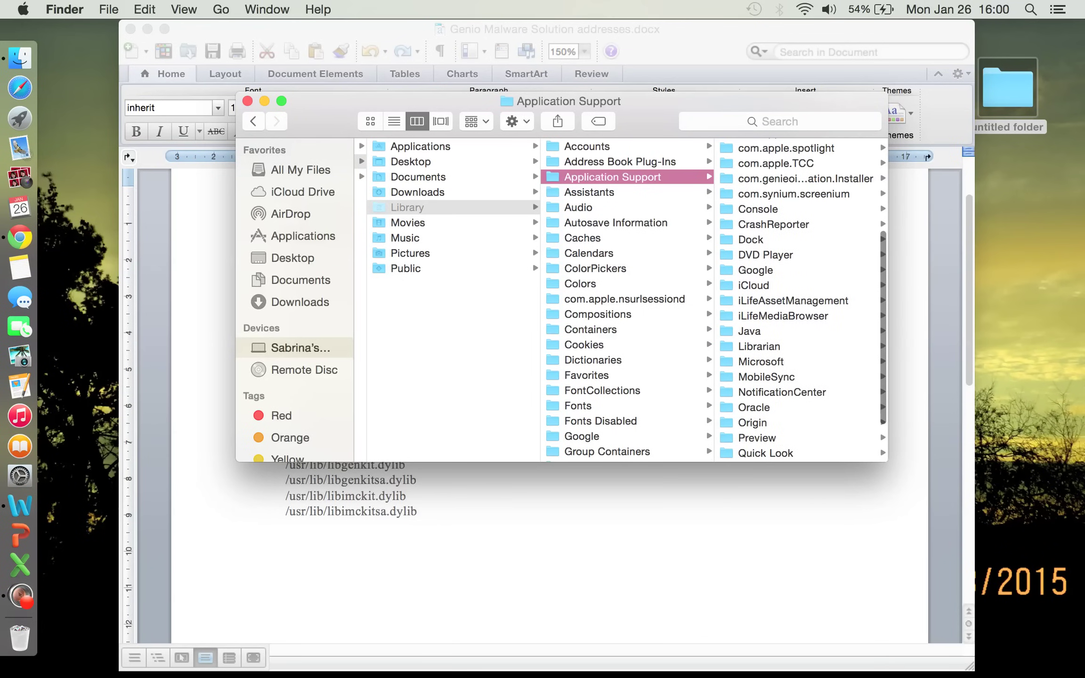
click(805, 179)
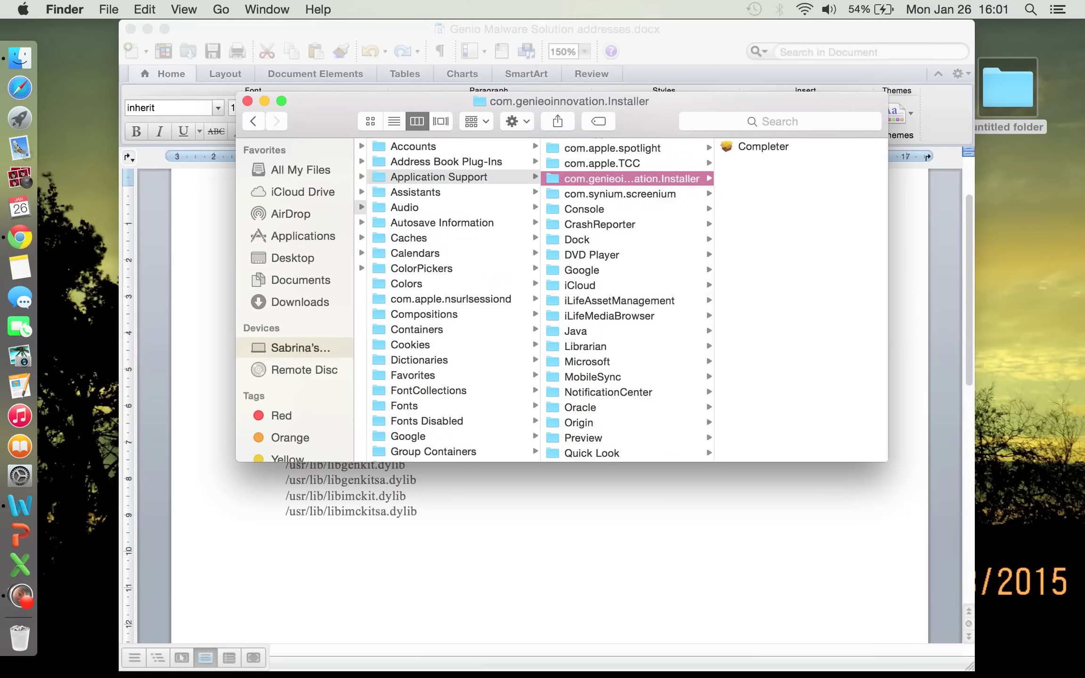
key(Return)
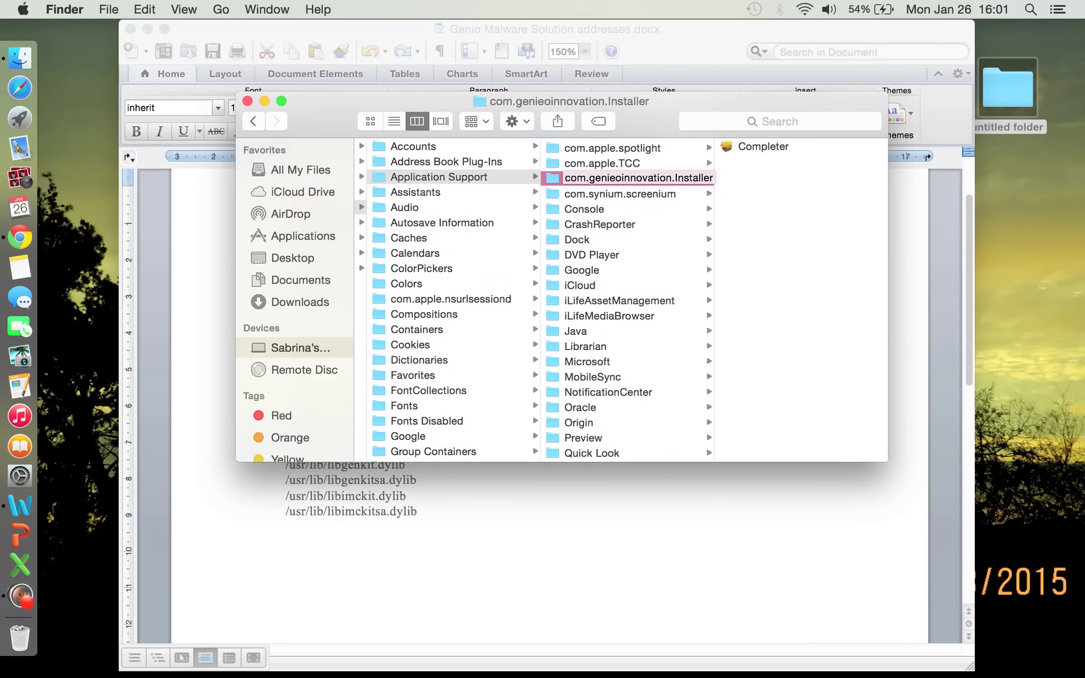
key(super+BackSpace)
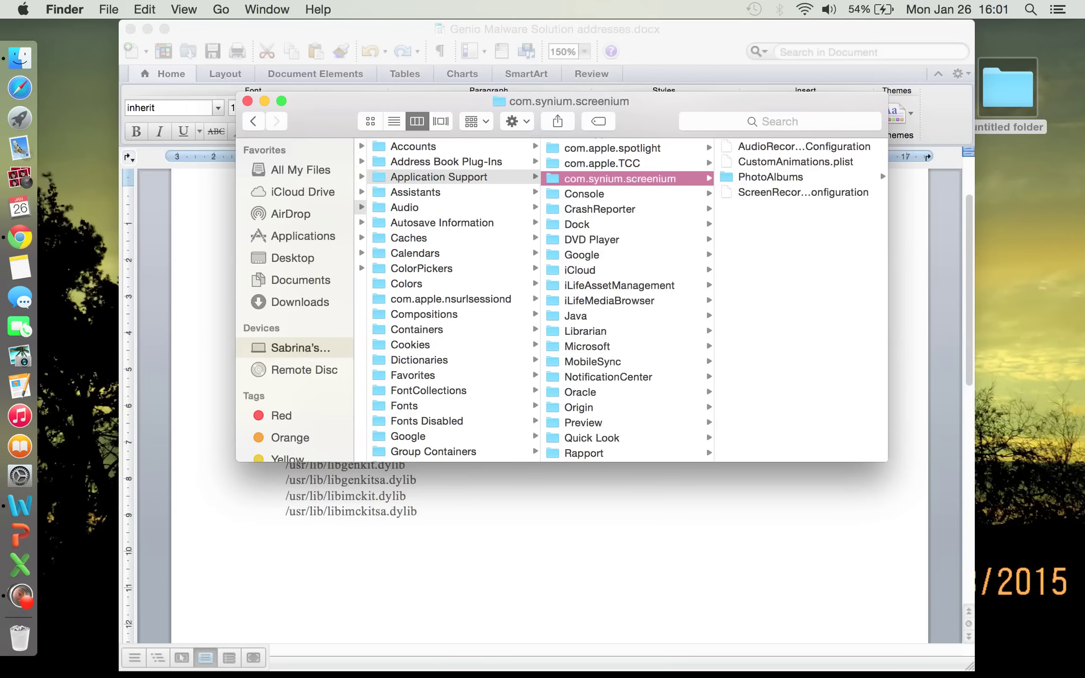
Highlight the three ~/Library/LaunchAgents com.genieo plist lines in the Word list.
key(super+Tab)
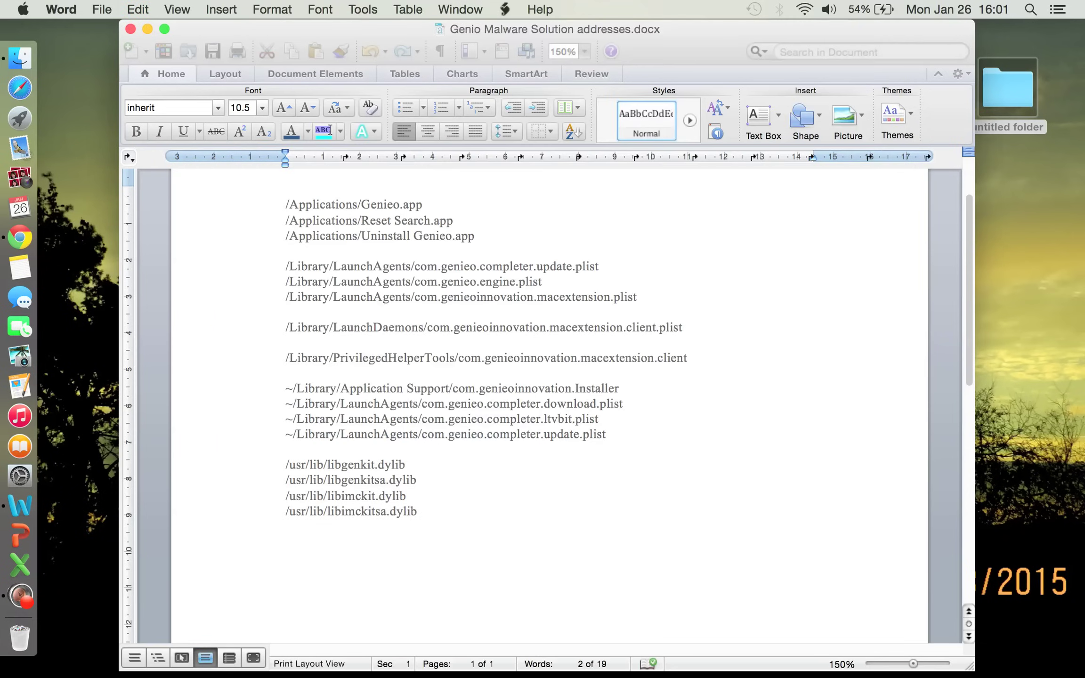
drag(339, 403, 444, 418)
key(Right)
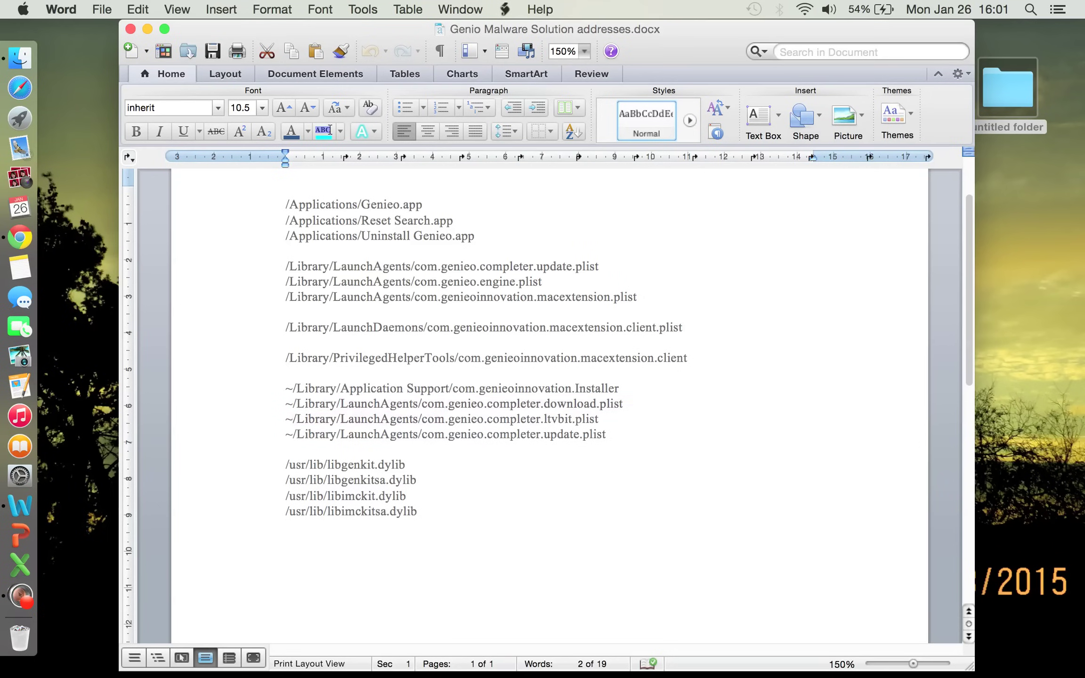
drag(285, 403, 617, 434)
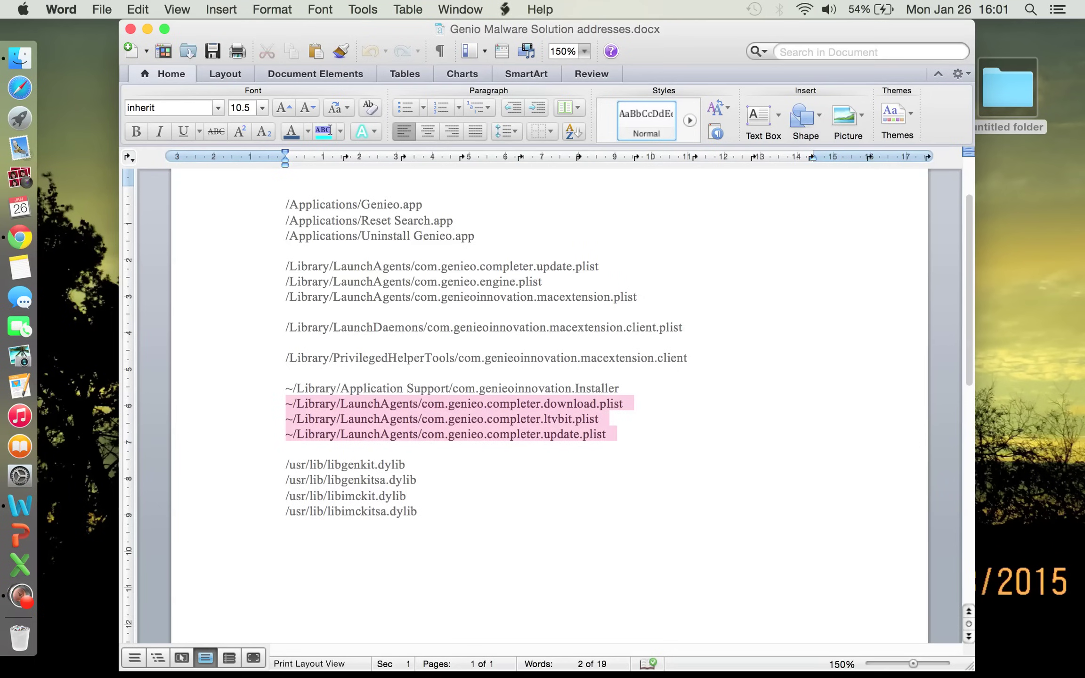
click(405, 495)
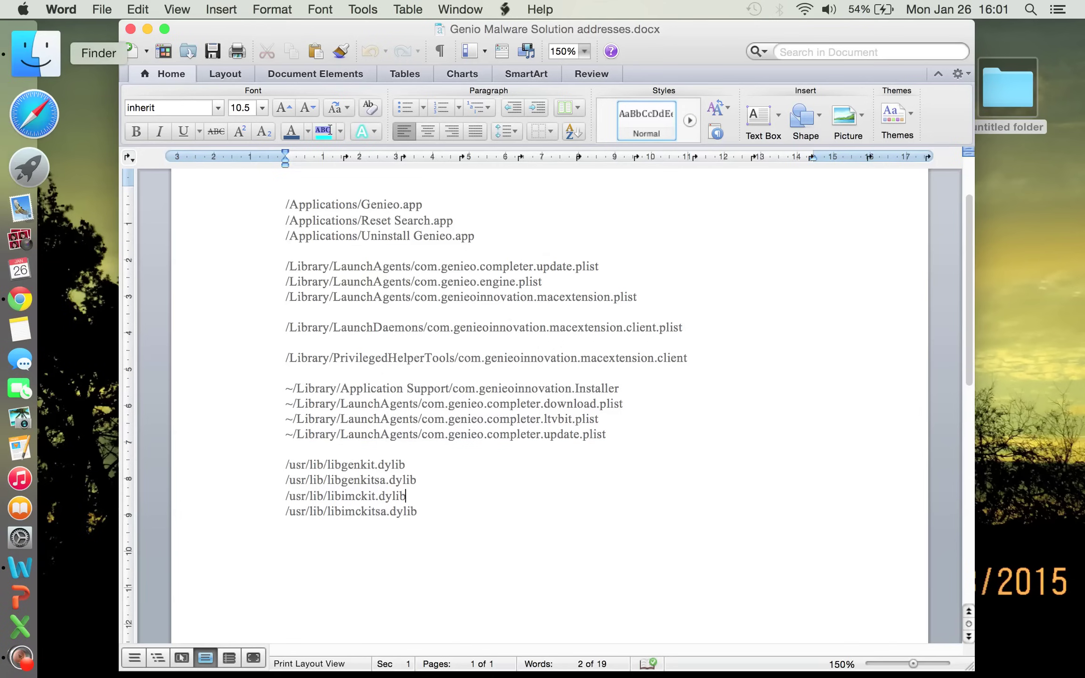
Open ~/Library/LaunchAgents in Finder and preview the download, ltvbit and update com.genieo plists.
click(35, 54)
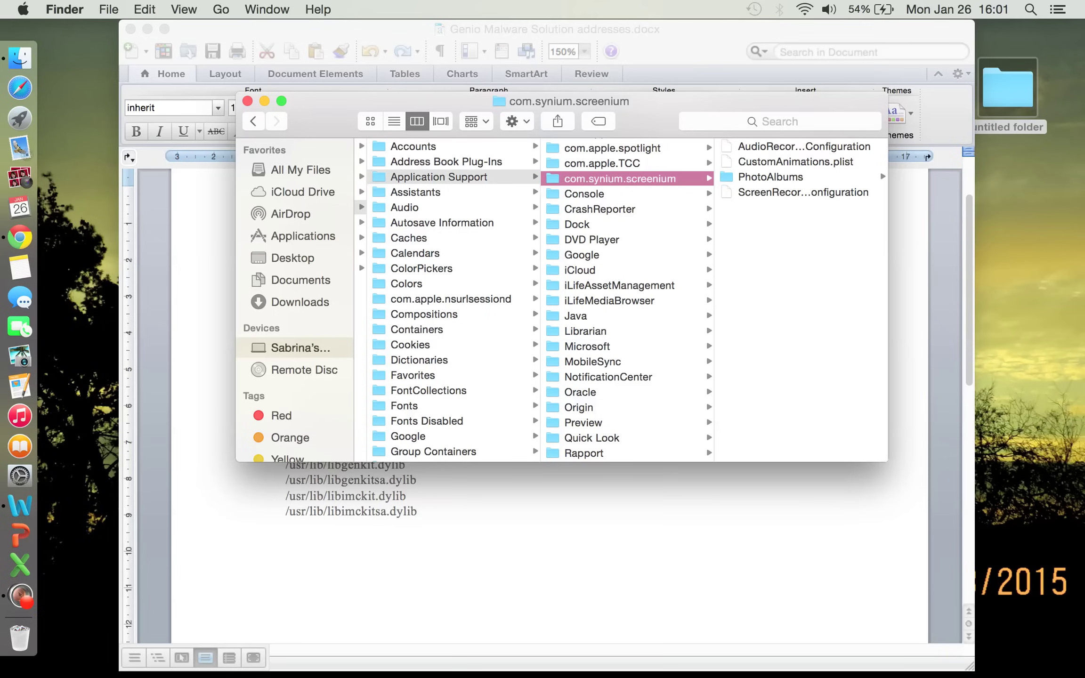
scroll(453, 300, down, 5)
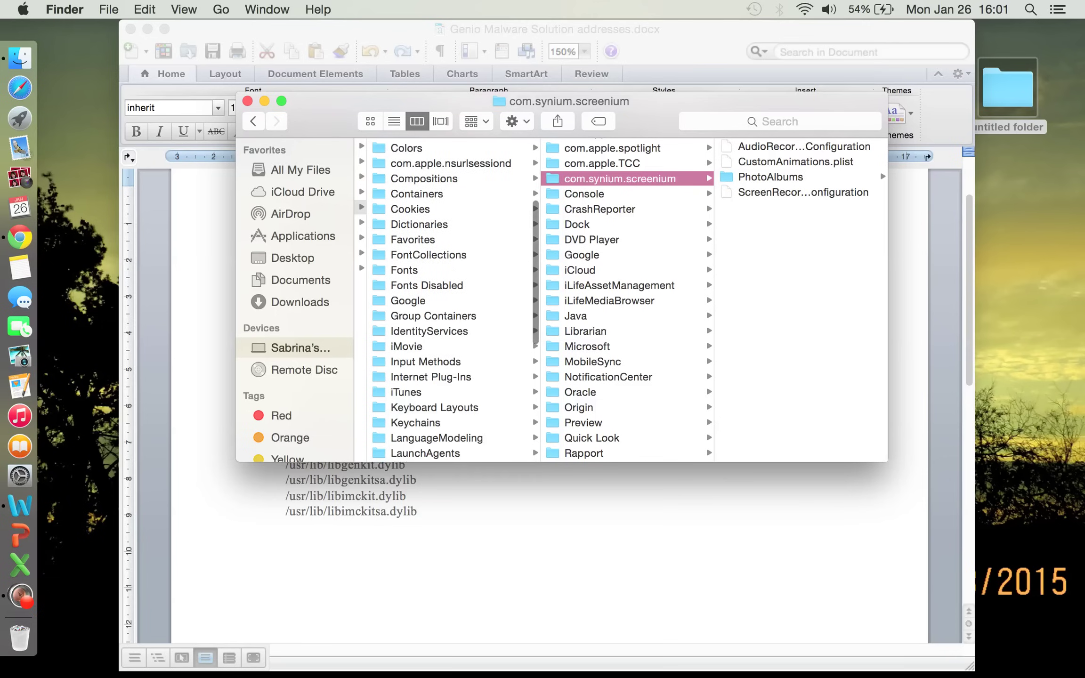
click(425, 447)
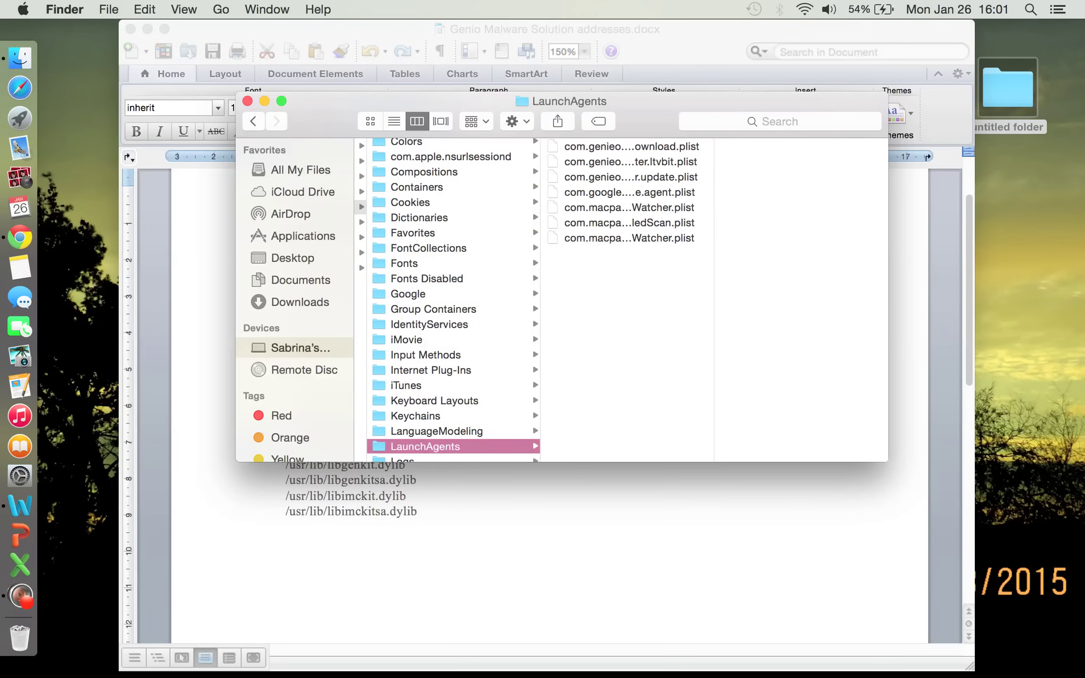
key(Right)
key(Down)
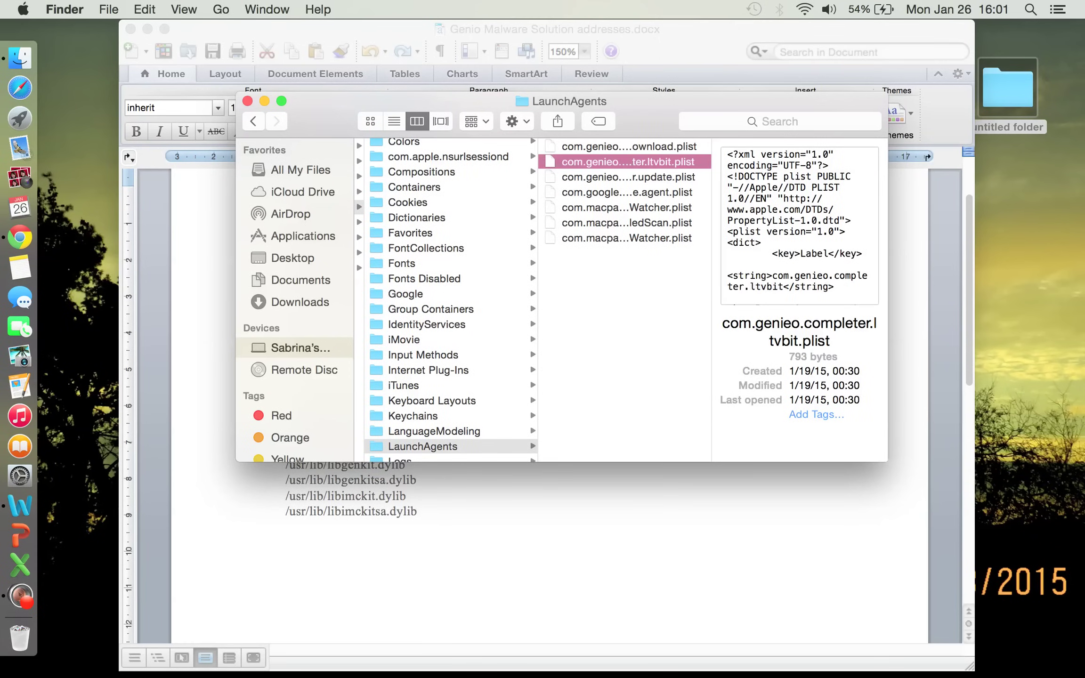
key(Down)
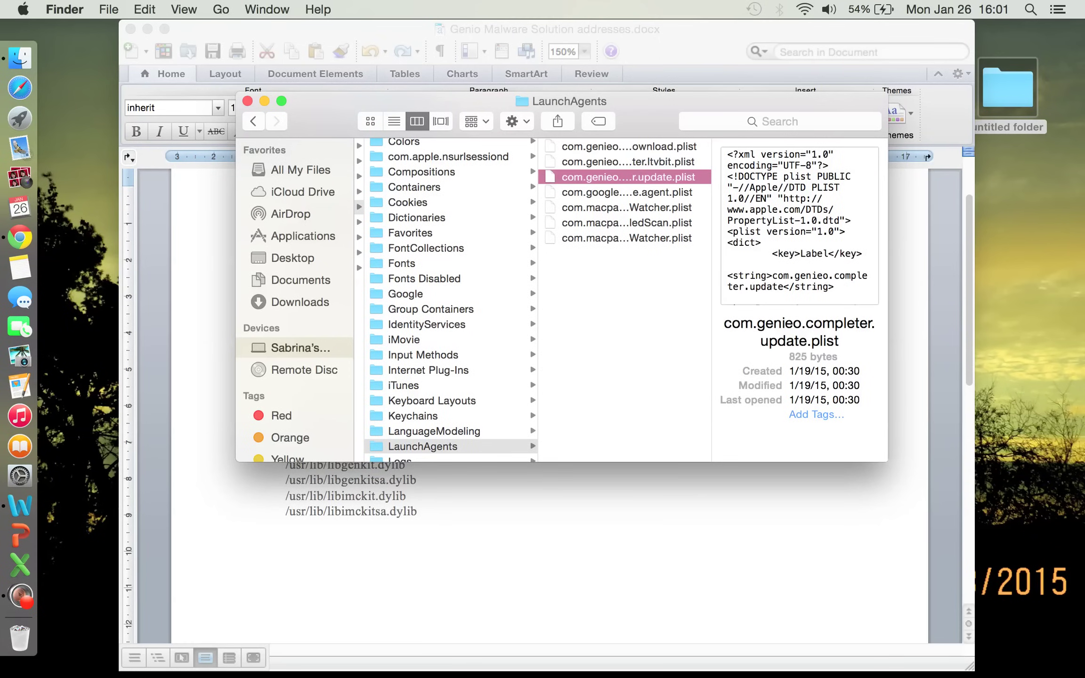
Trash all three com.genieo.completer plists from LaunchAgents.
key(shift+Up)
key(shift+Up)
key(super+BackSpace)
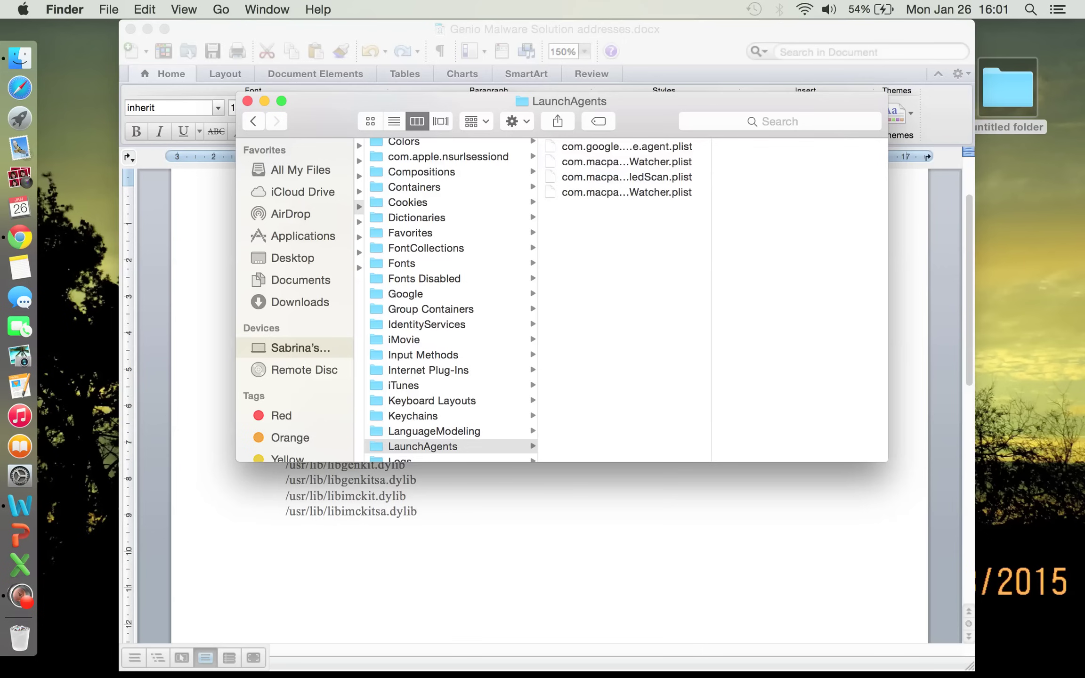
key(super+Tab)
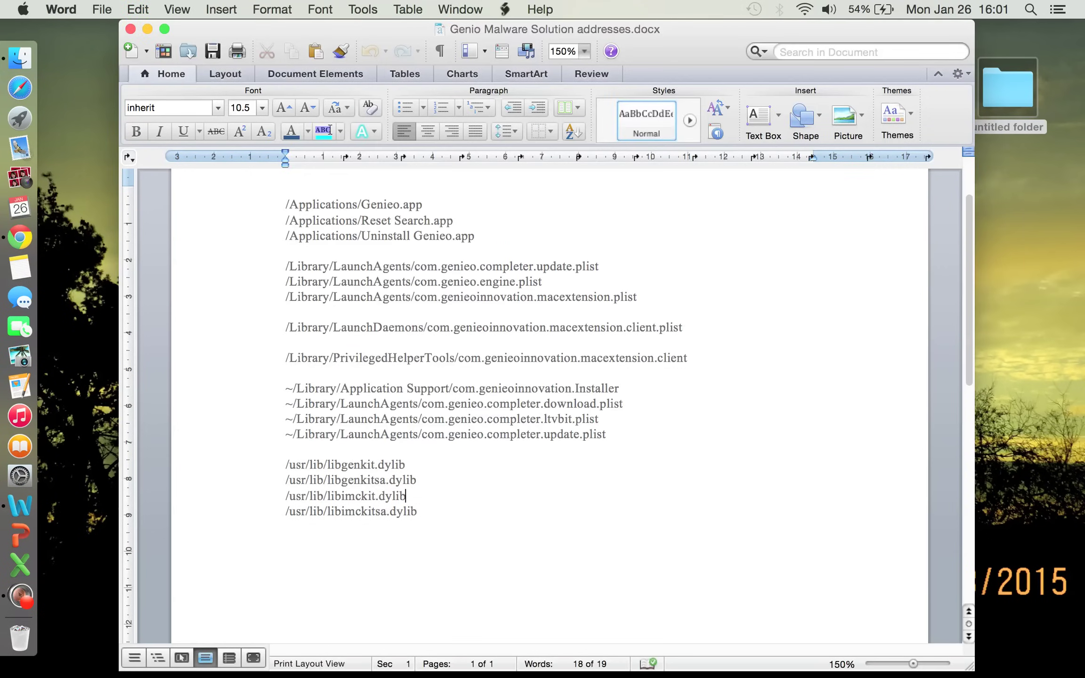
Check the /usr/lib/libgenkit.dylib line in the Word list, then return to Finder.
scroll(547, 400, down, 3)
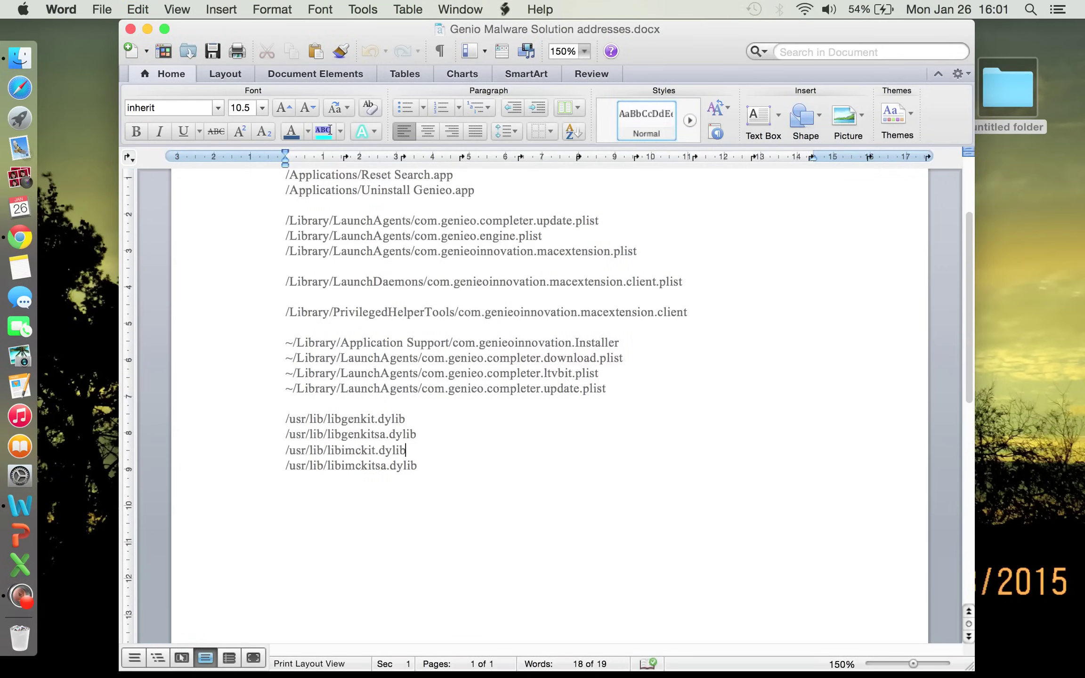
triple_click(345, 419)
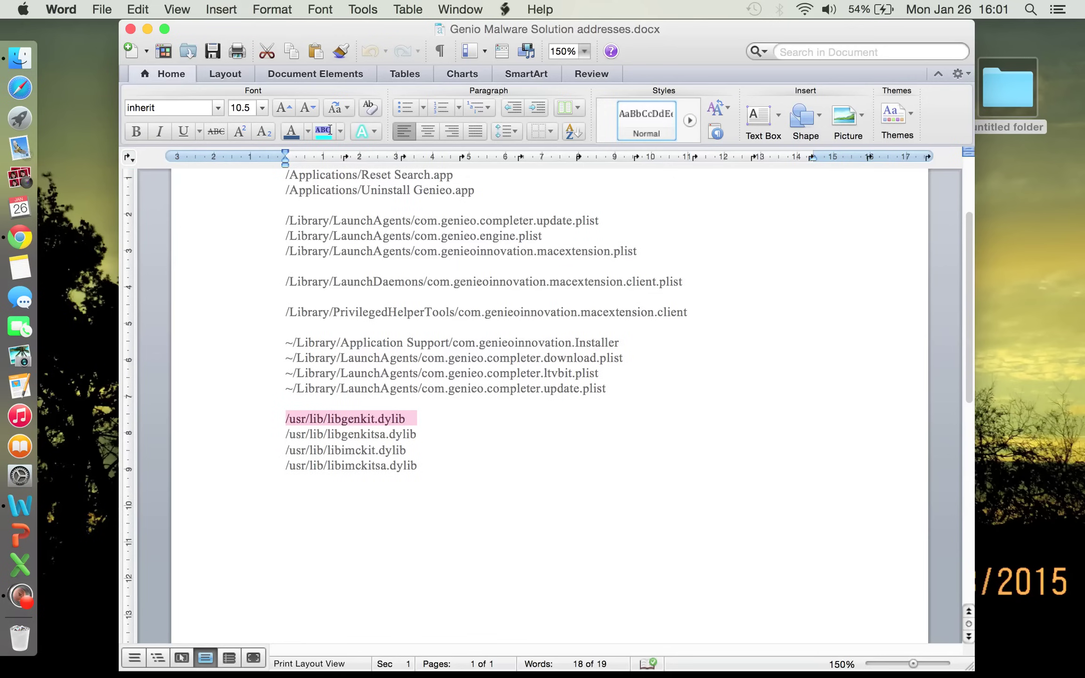
click(417, 465)
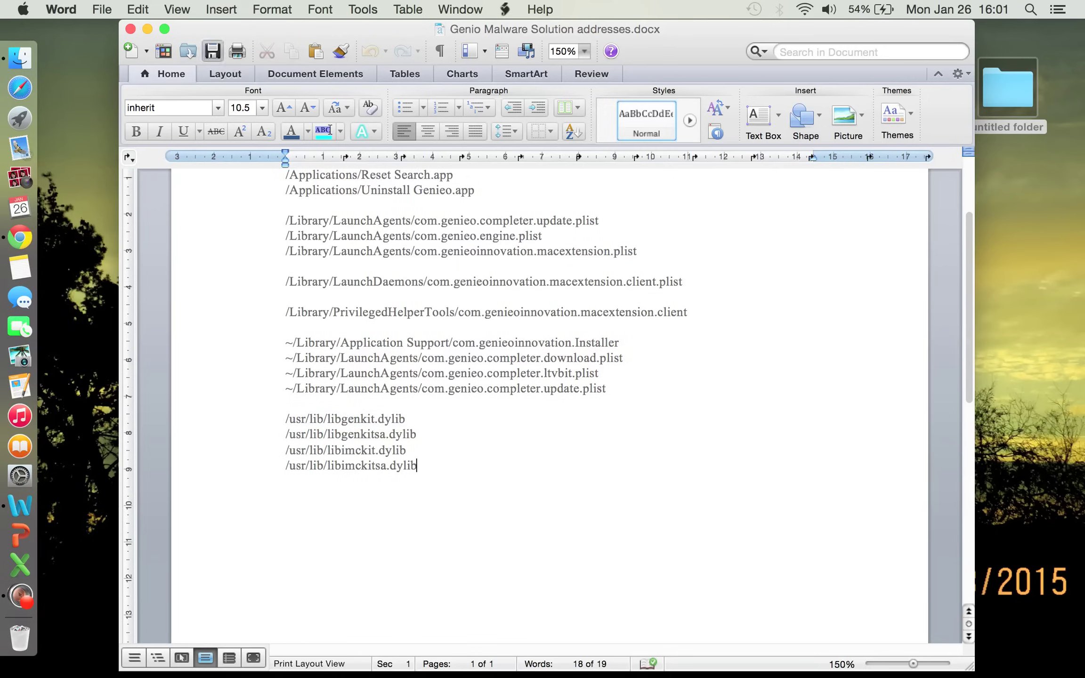
click(20, 58)
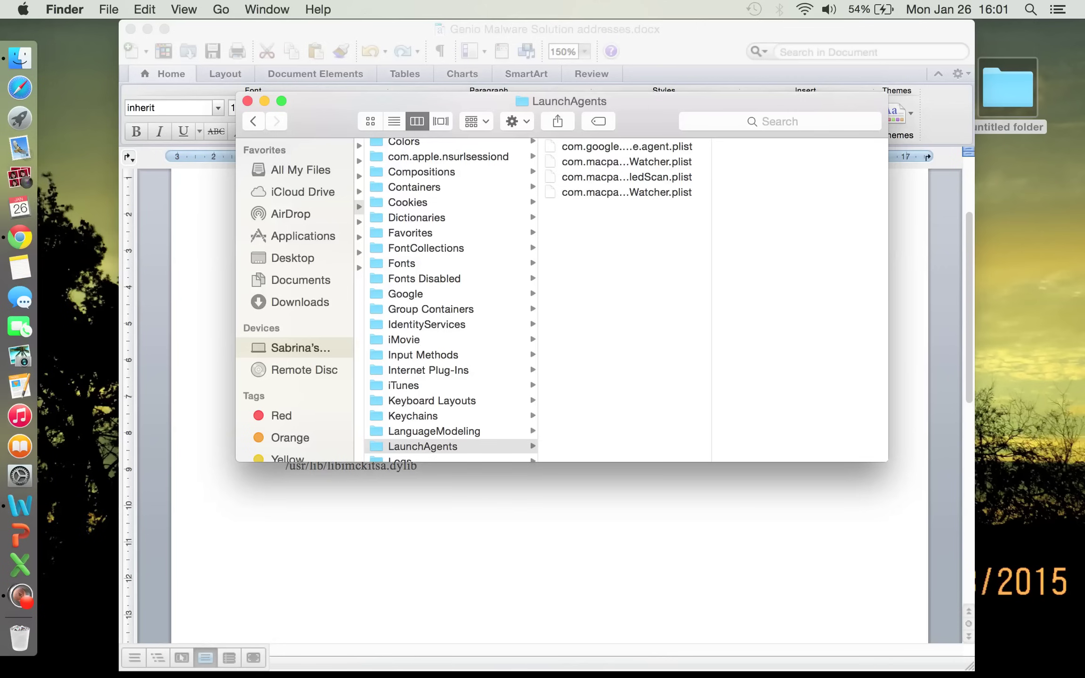
Go to the /usr folder with Go to Folder.
click(221, 9)
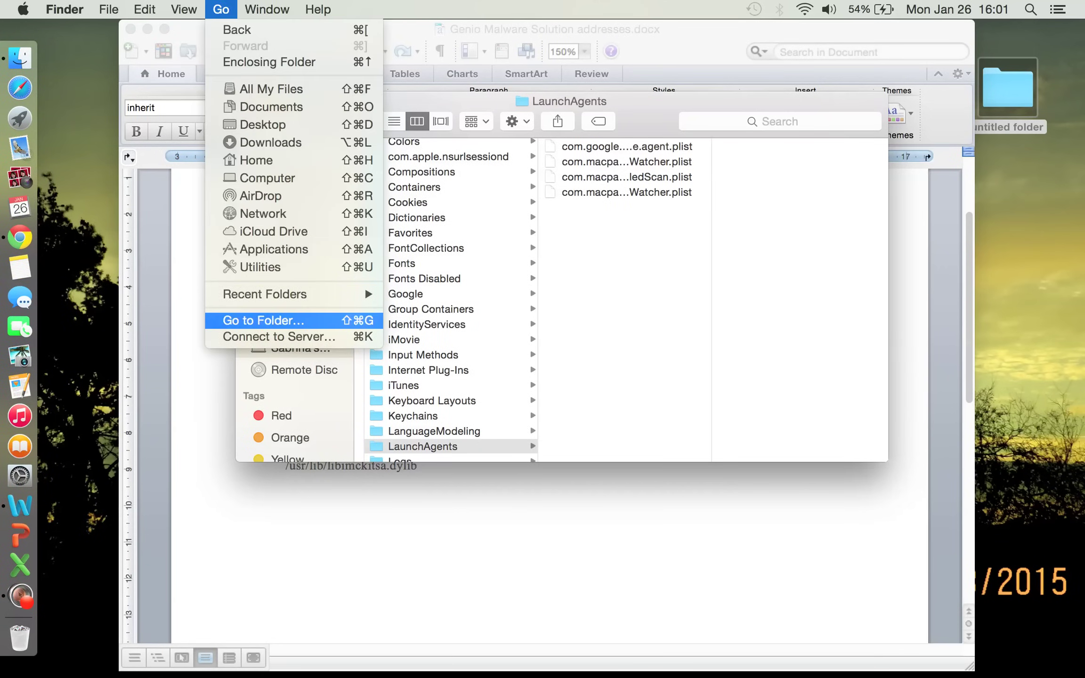
click(245, 317)
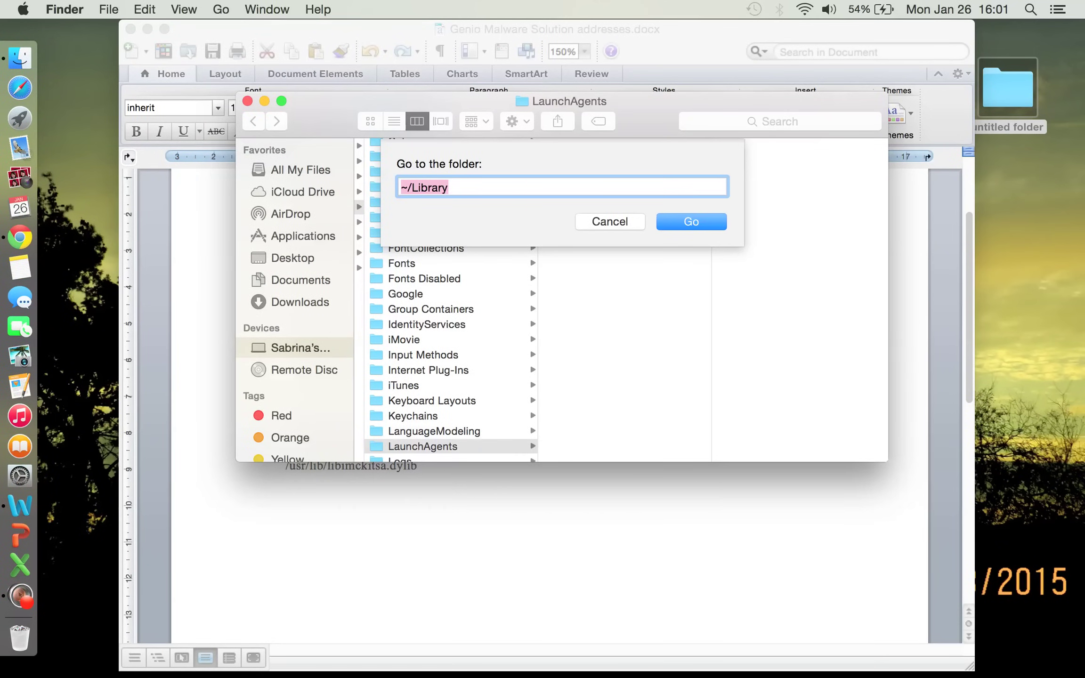
text(/usr)
key(Escape)
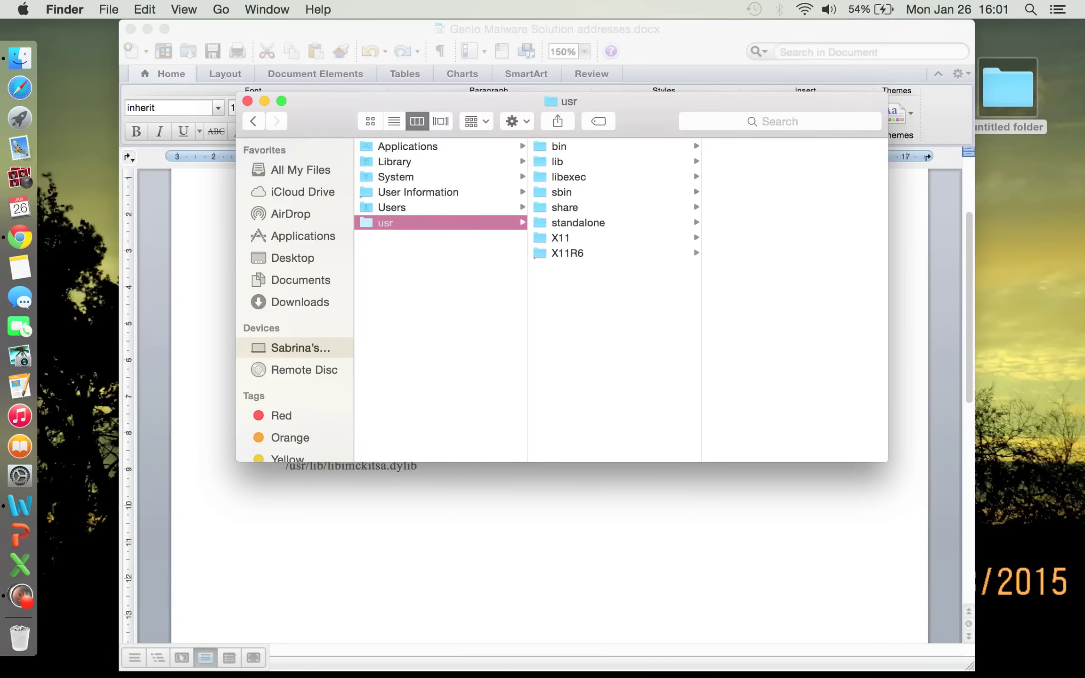
Check the lib/ part of the libgenkit path in the Word list.
key(super+Tab)
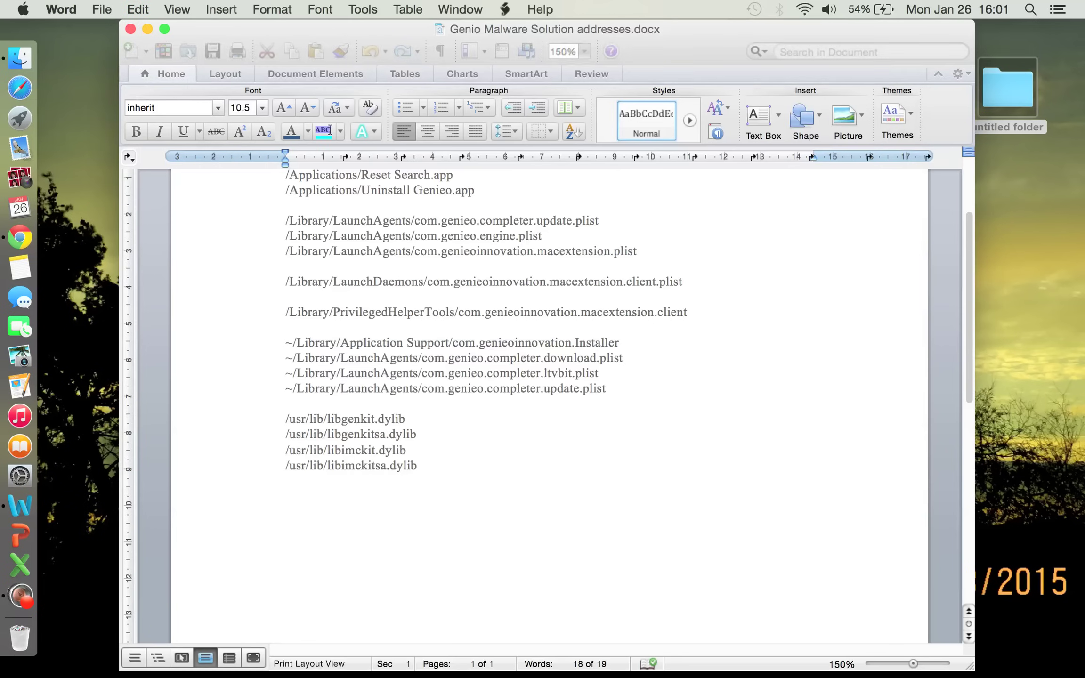
drag(309, 419, 327, 419)
click(416, 466)
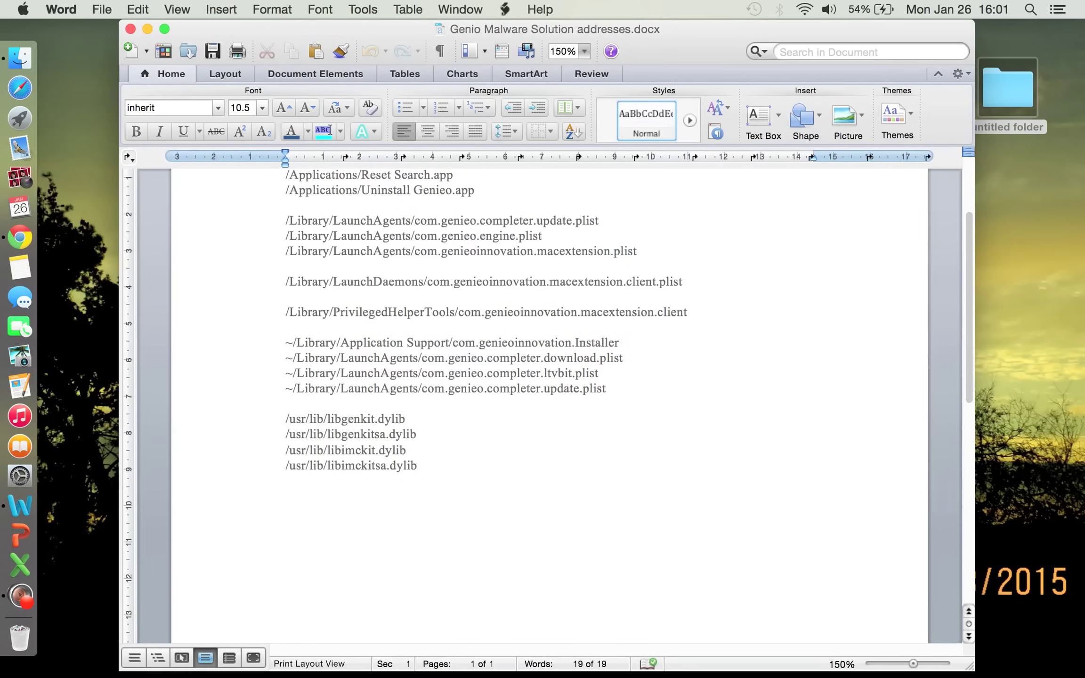
key(super+Tab)
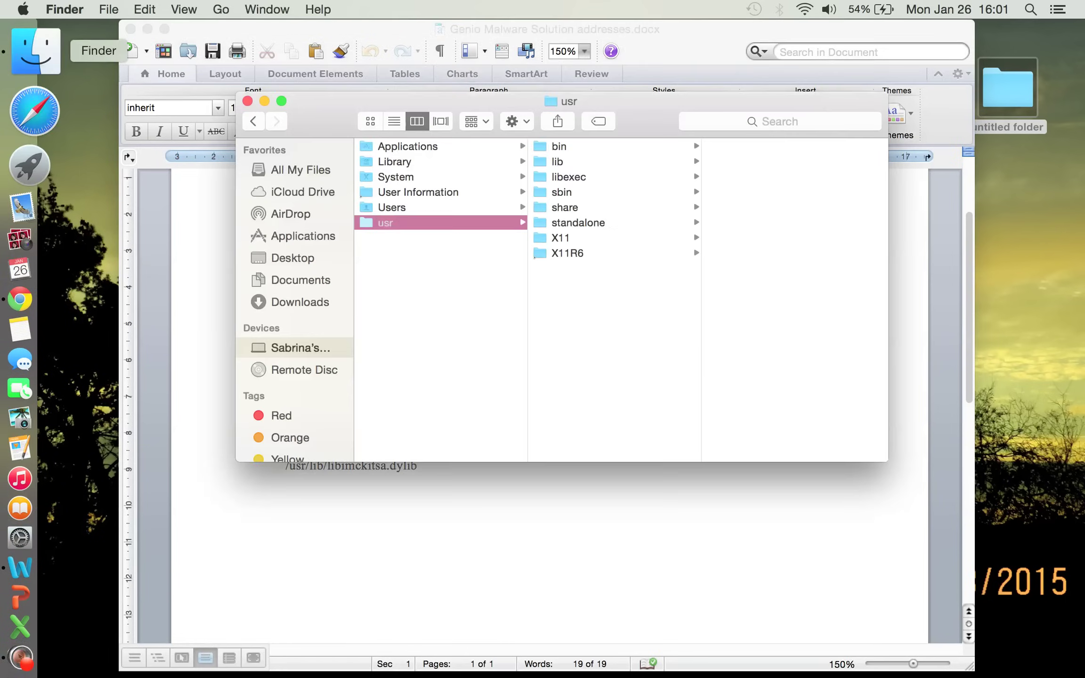
Open /usr/lib and scroll through its dylibs looking for the Genieo libraries.
click(557, 162)
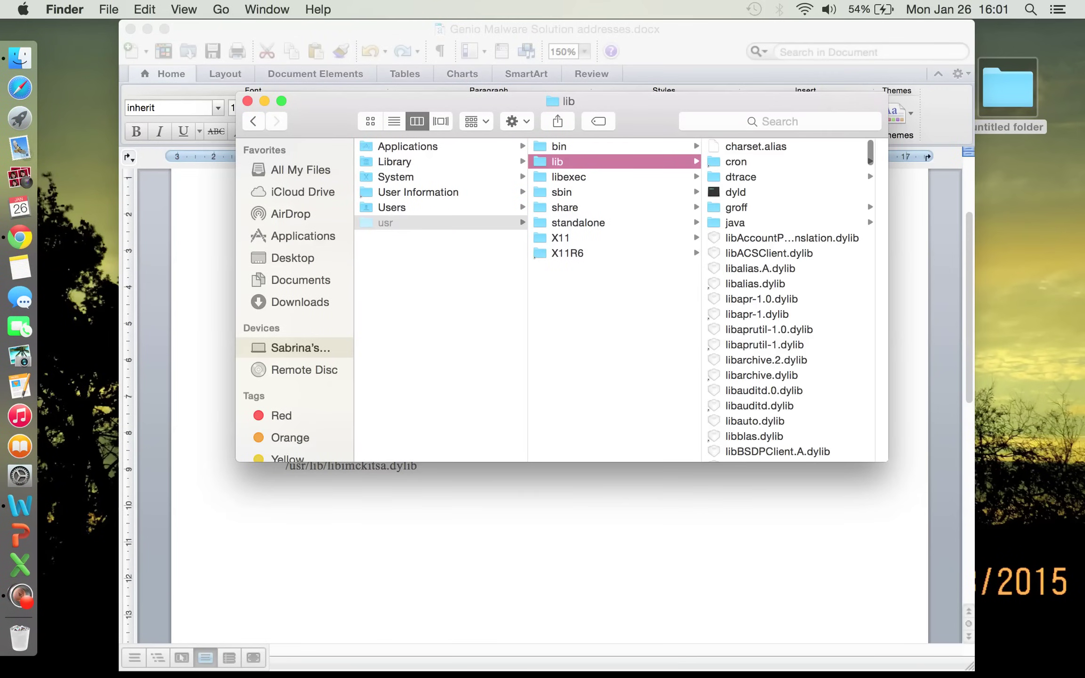
scroll(790, 300, down, 5)
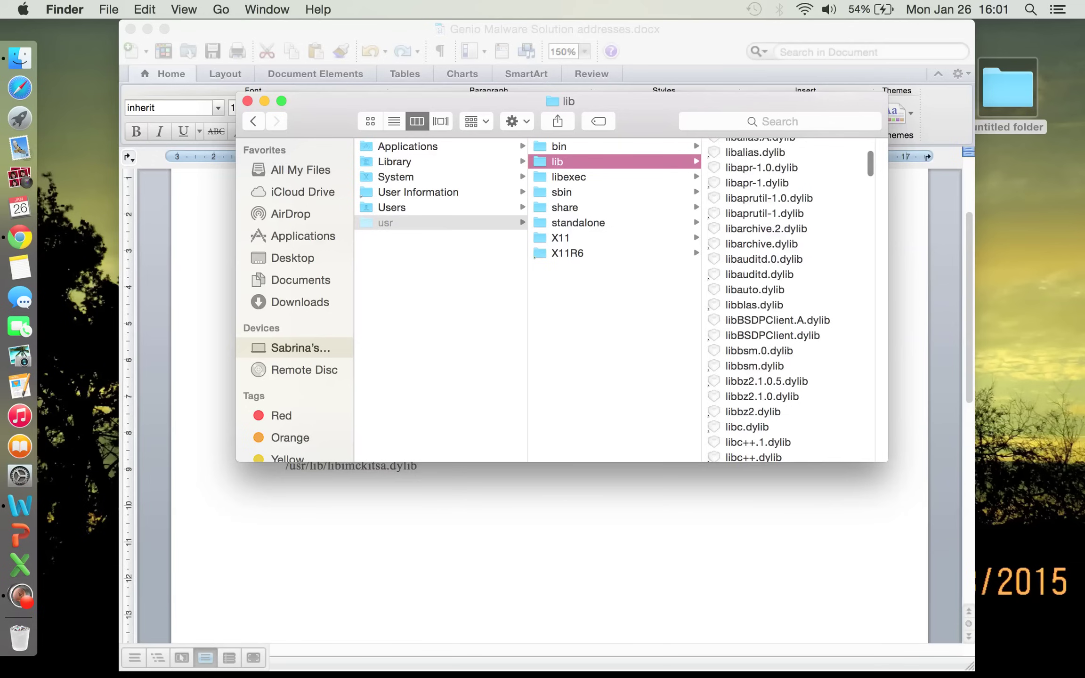
scroll(790, 300, down, 15)
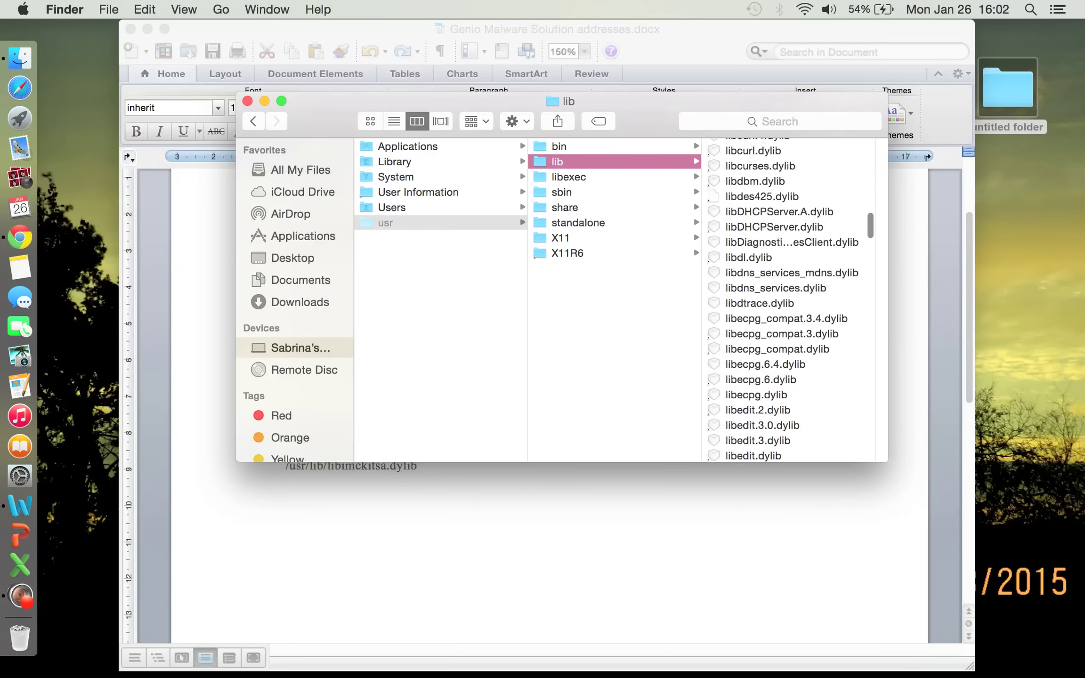
scroll(790, 300, down, 20)
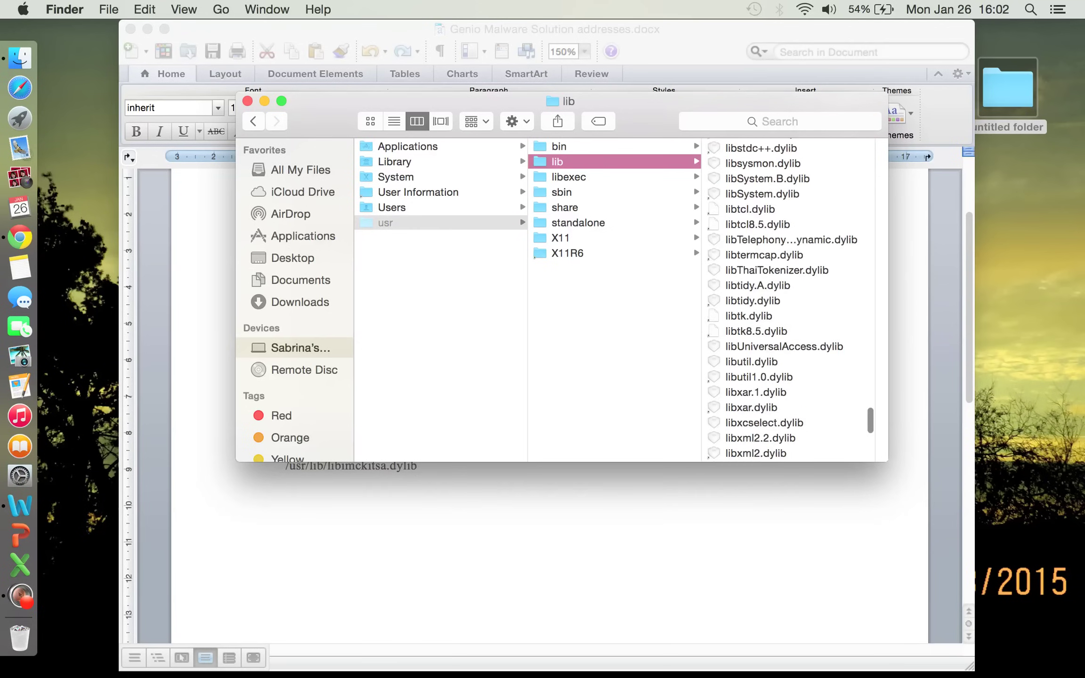
scroll(789, 300, up, 10)
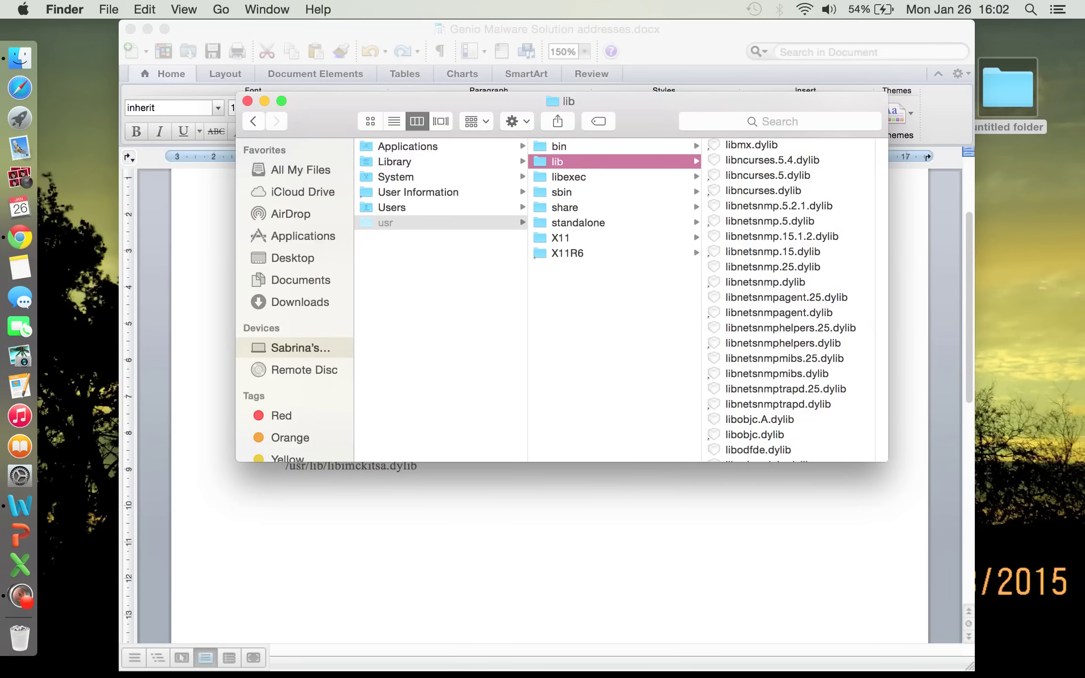
scroll(789, 300, up, 15)
scroll(789, 300, down, 6)
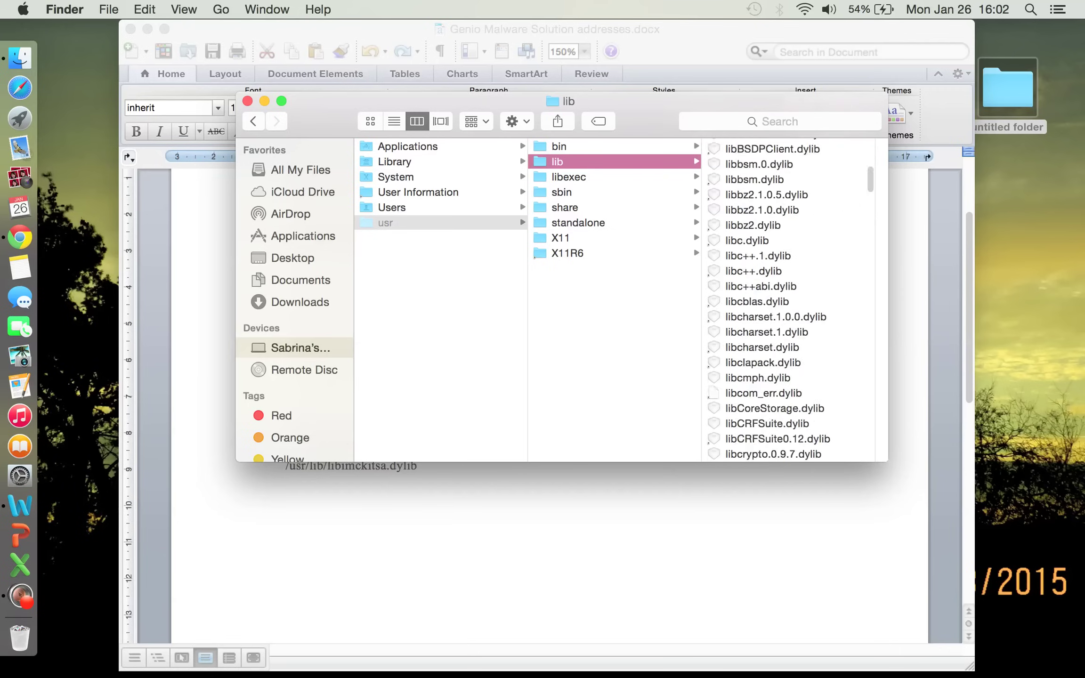
scroll(791, 302, down, 15)
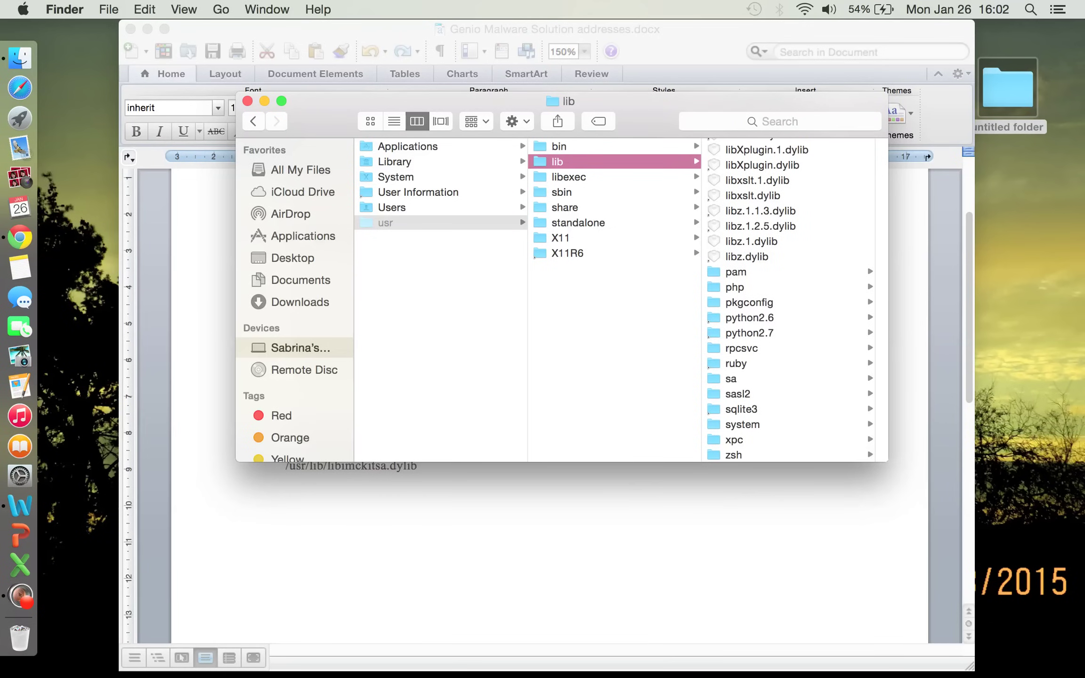
scroll(791, 301, up, 10)
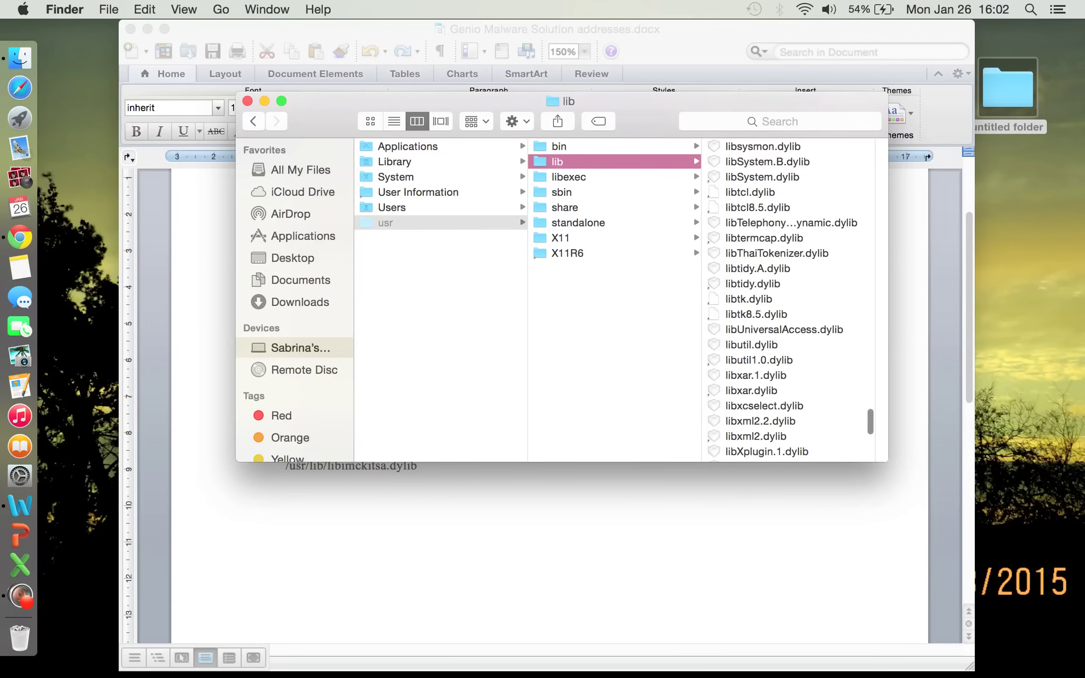
Select the four /usr/lib paths (libgenkit, libgenkitsa, libimckit, libimckitsa) in Word, then deselect them.
key(super+Tab)
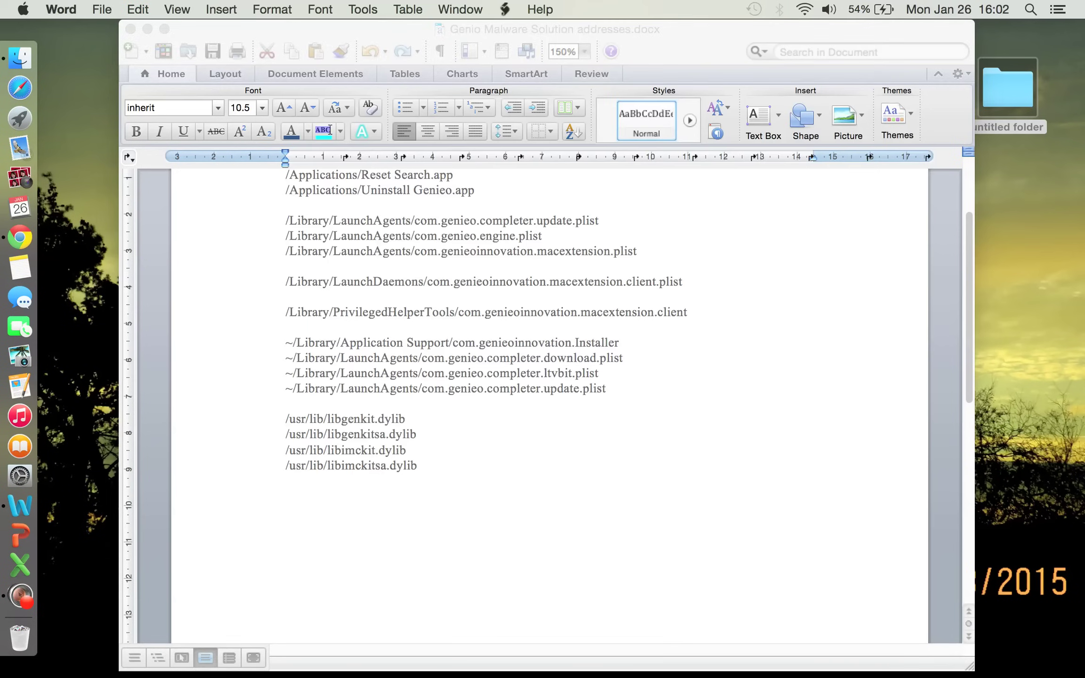
click(285, 418)
key(shift+Down)
key(shift+Down)
key(shift+Down)
key(shift+Down)
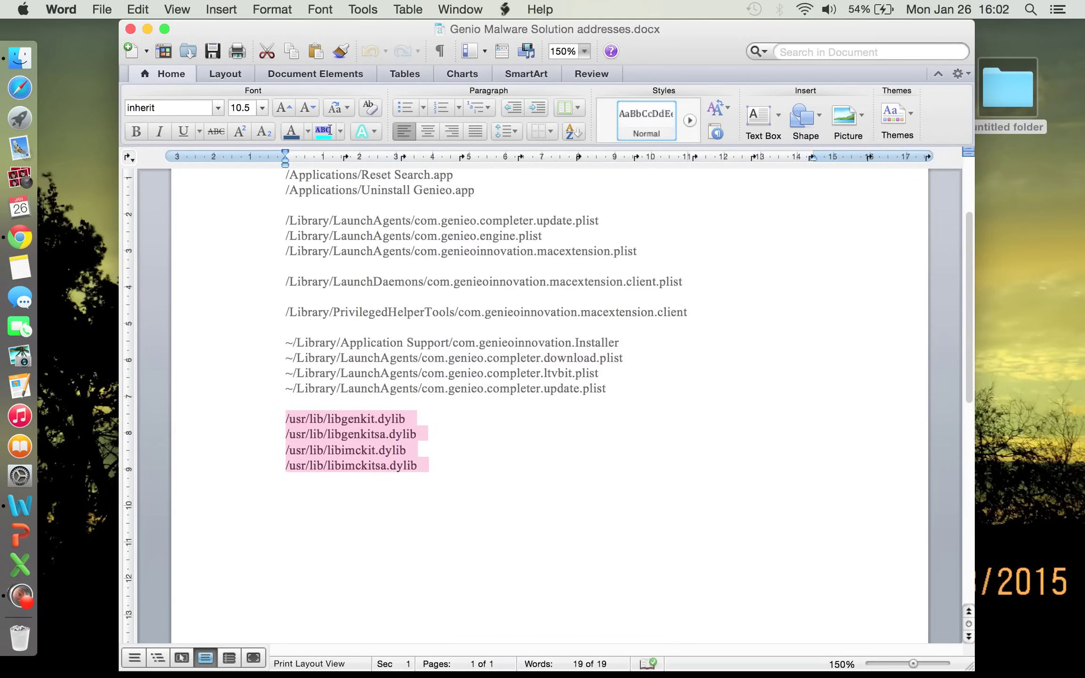
key(Right)
key(shift+Up)
key(shift+Up)
key(shift+Up)
key(shift+Up)
click(405, 450)
scroll(406, 450, up, 3)
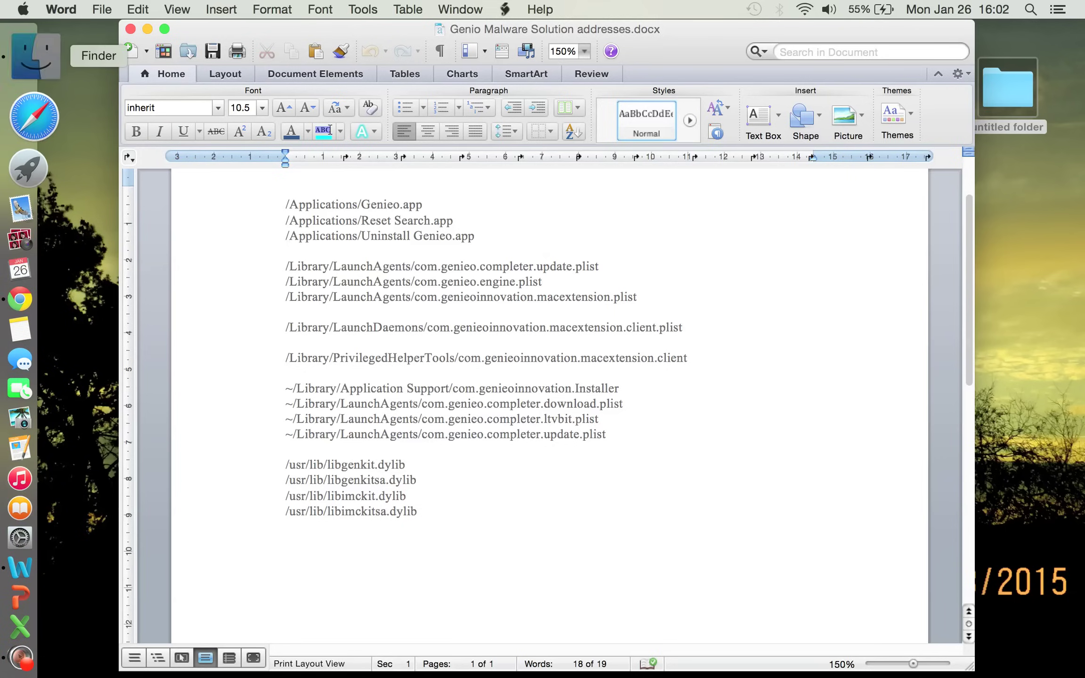
Browse into Library > Frameworks, step back and close that Finder window.
click(21, 51)
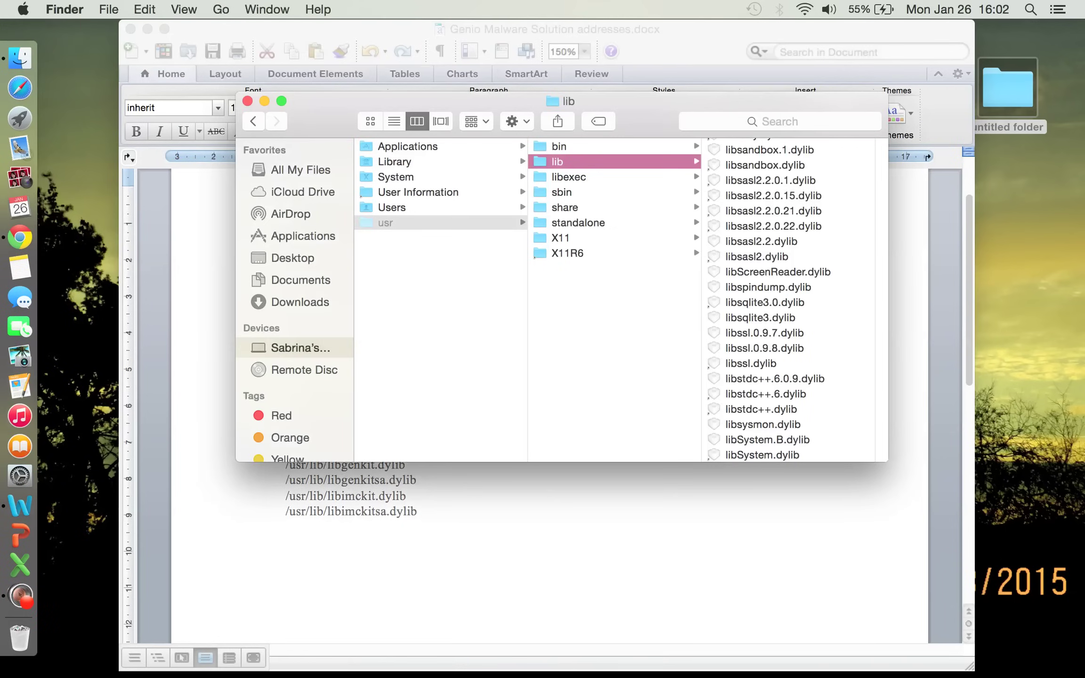
click(394, 162)
scroll(616, 300, down, 3)
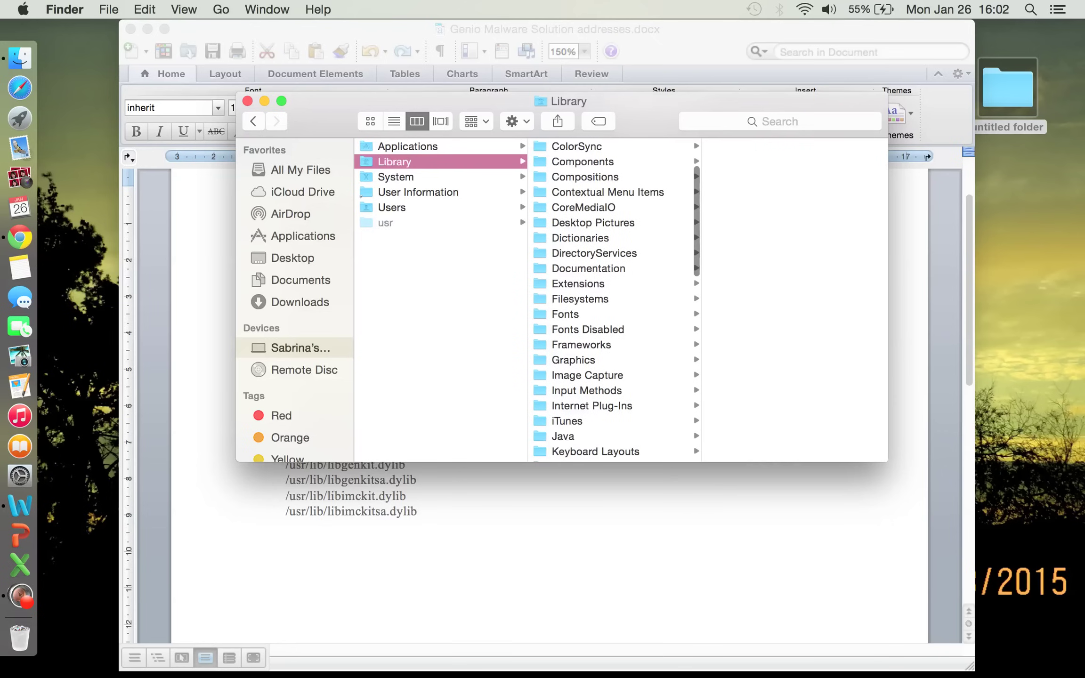
click(581, 345)
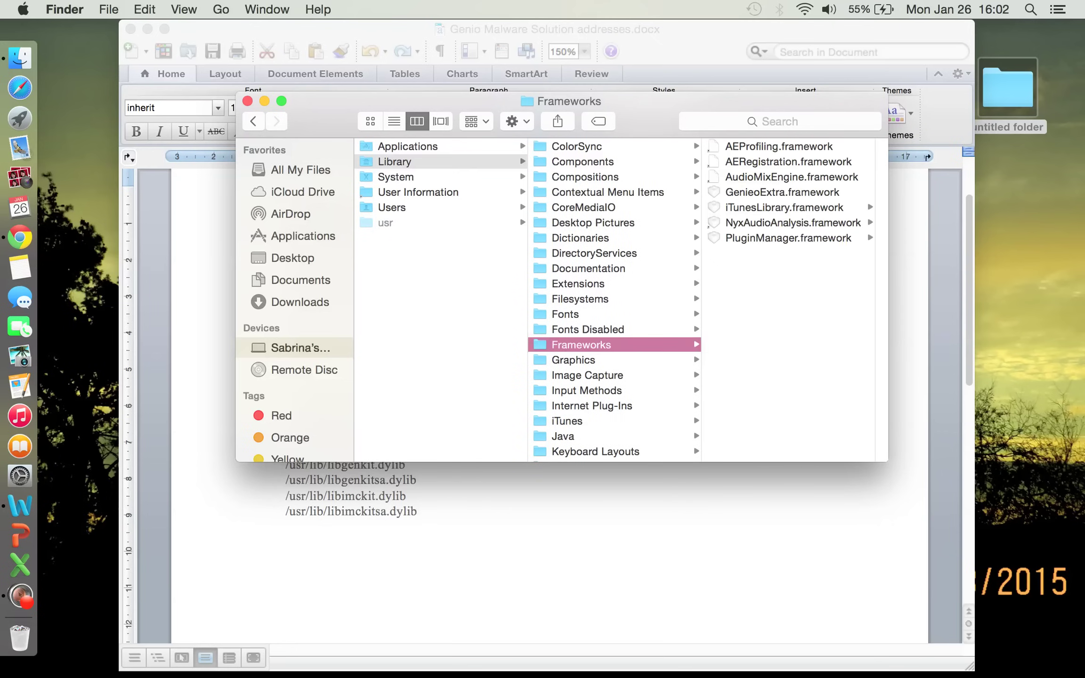
key(Left)
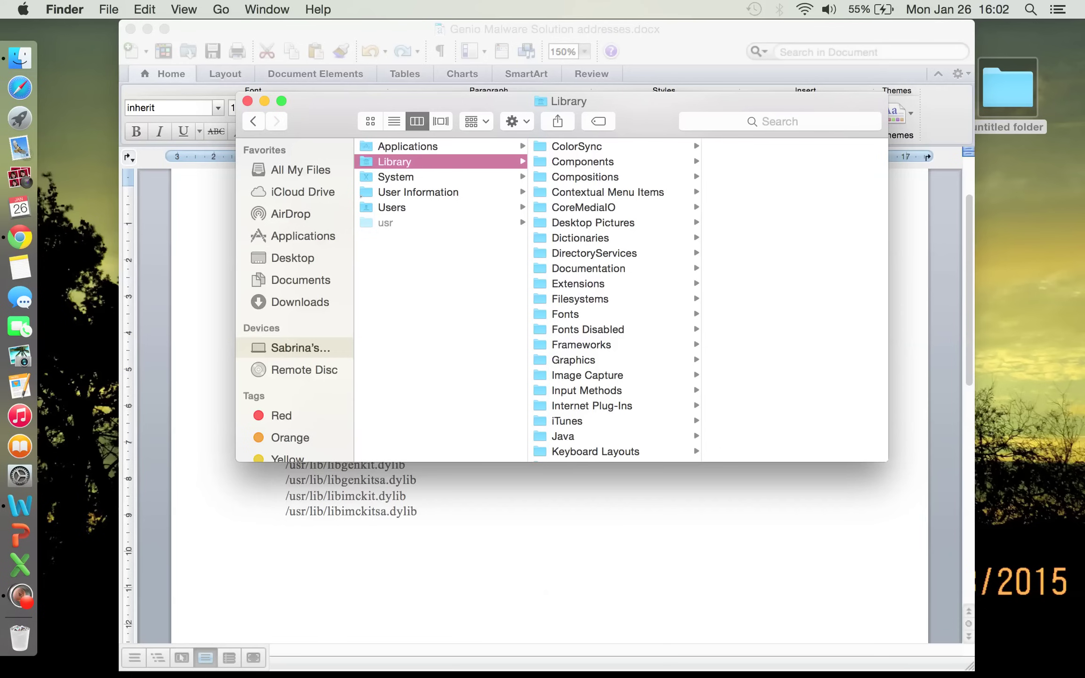
key(super+w)
Go to ~/Library by path and look through its folders.
click(221, 10)
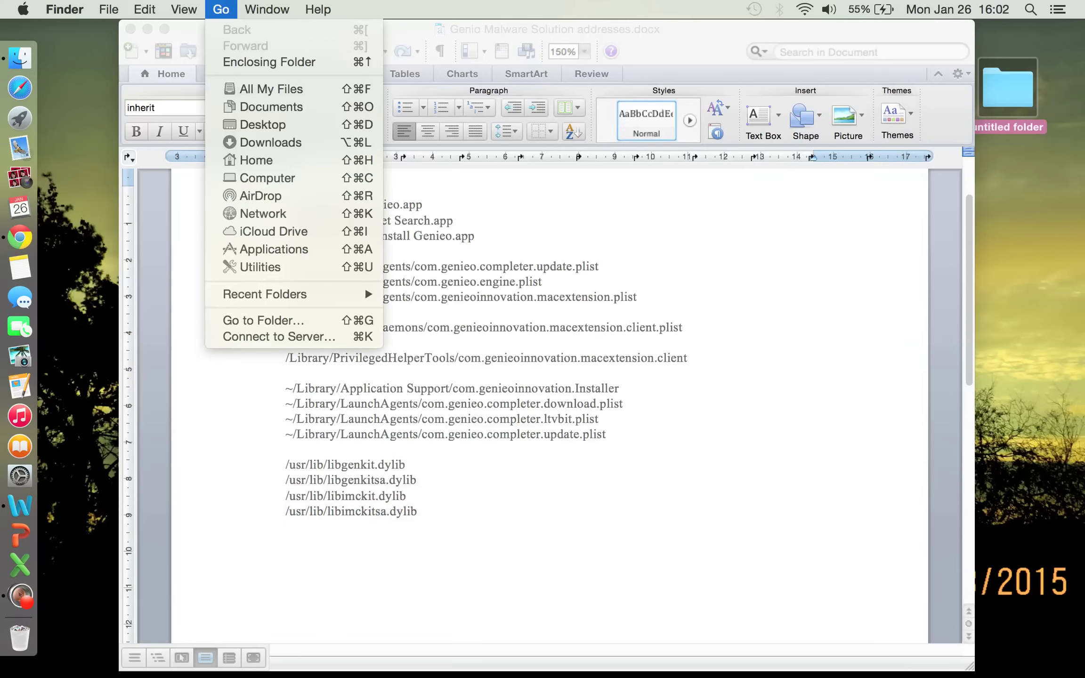
key(shift+super+g)
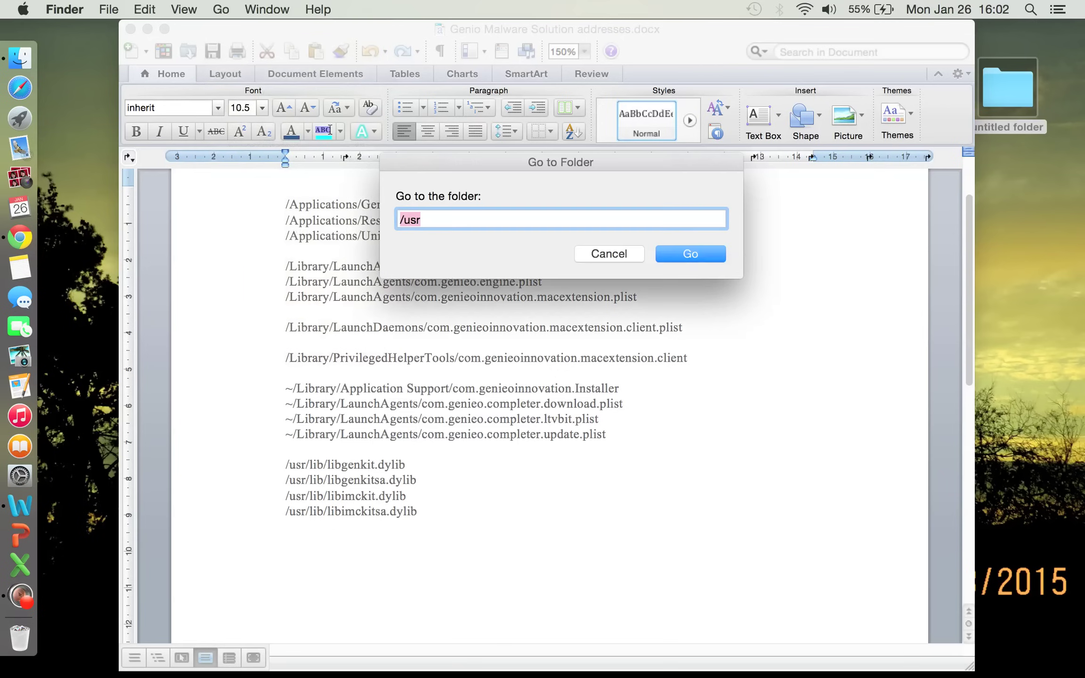
text(~/Library)
key(Return)
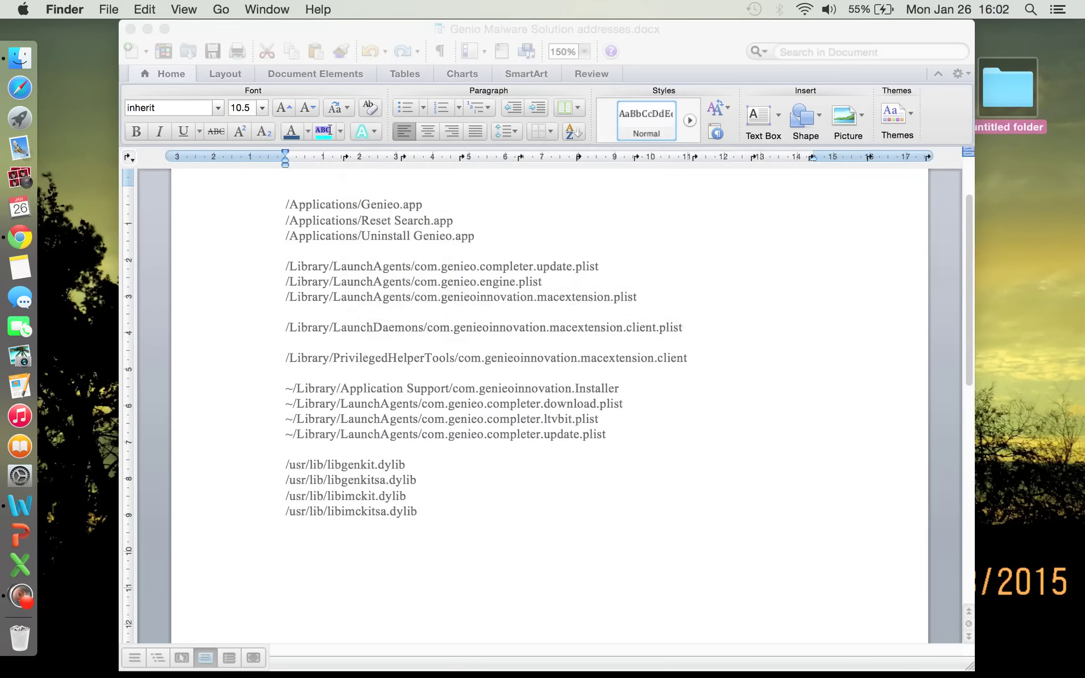
key(Right)
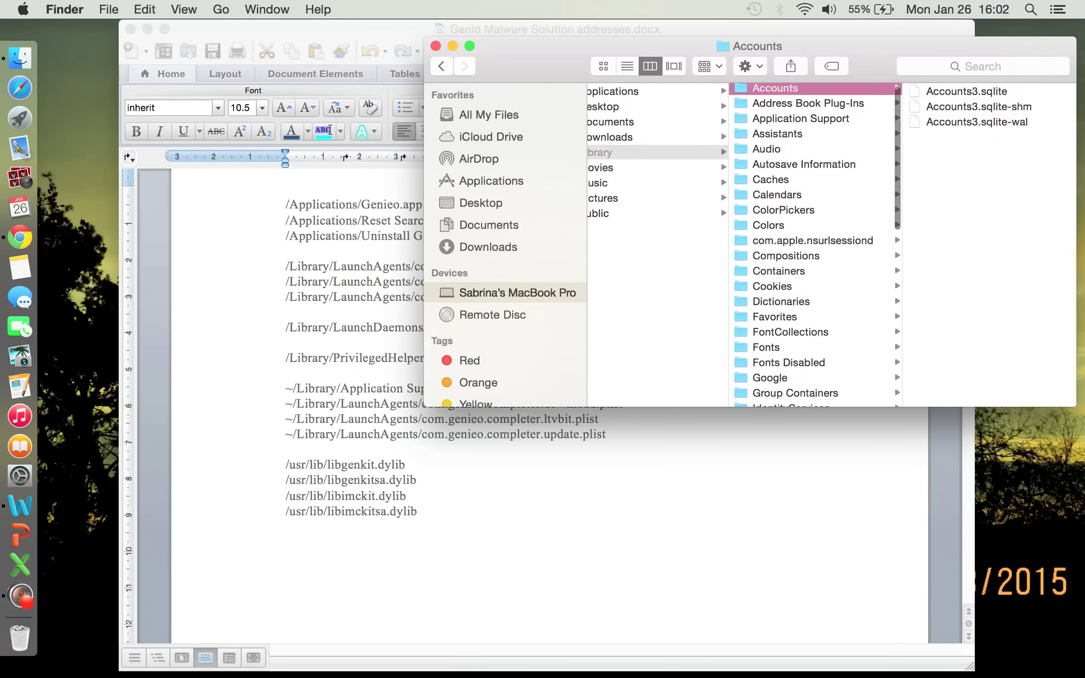
scroll(815, 244, down, 3)
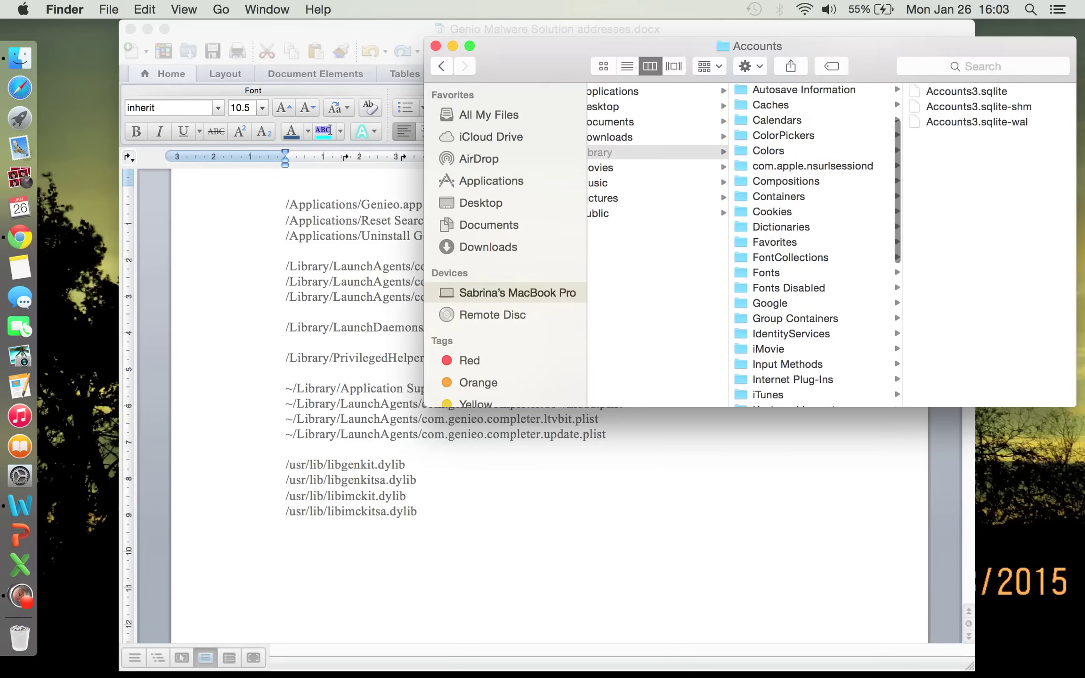
Browse Macintosh HD > Library > Frameworks and select GenieoExtra.framework.
key(super+shift+c)
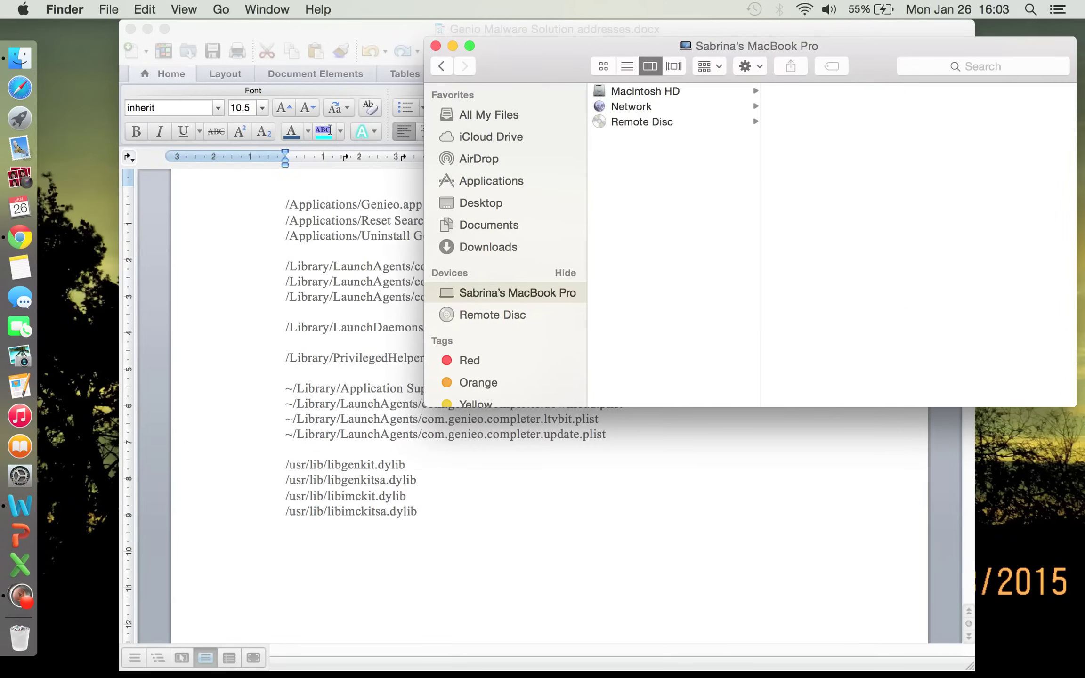
click(645, 91)
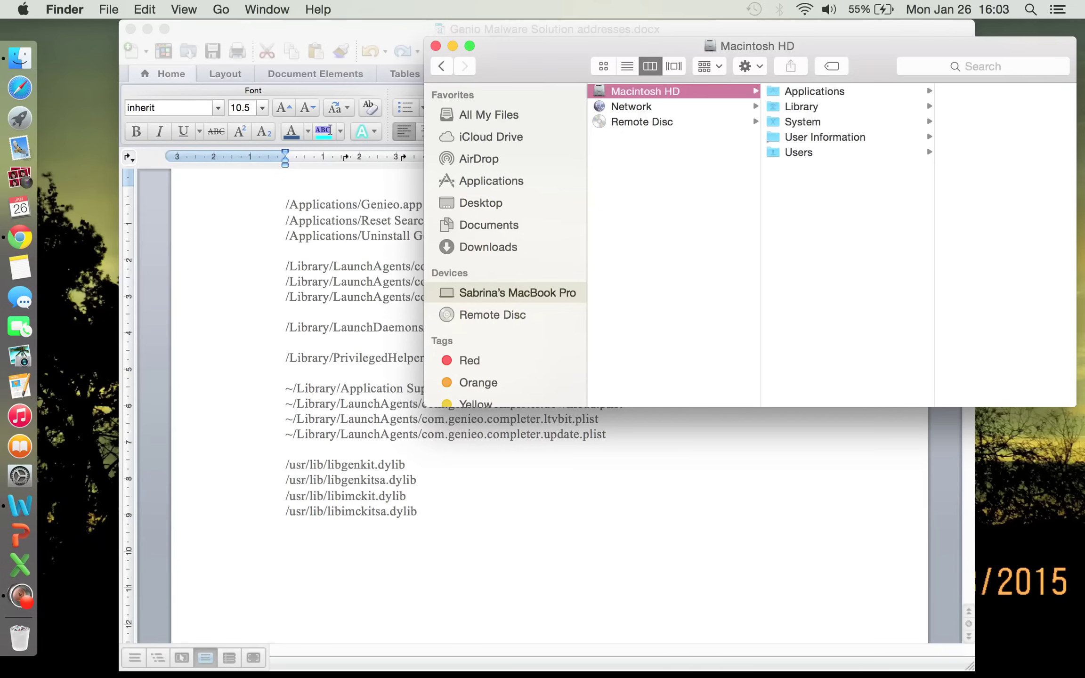
click(801, 107)
drag(612, 45, 383, 102)
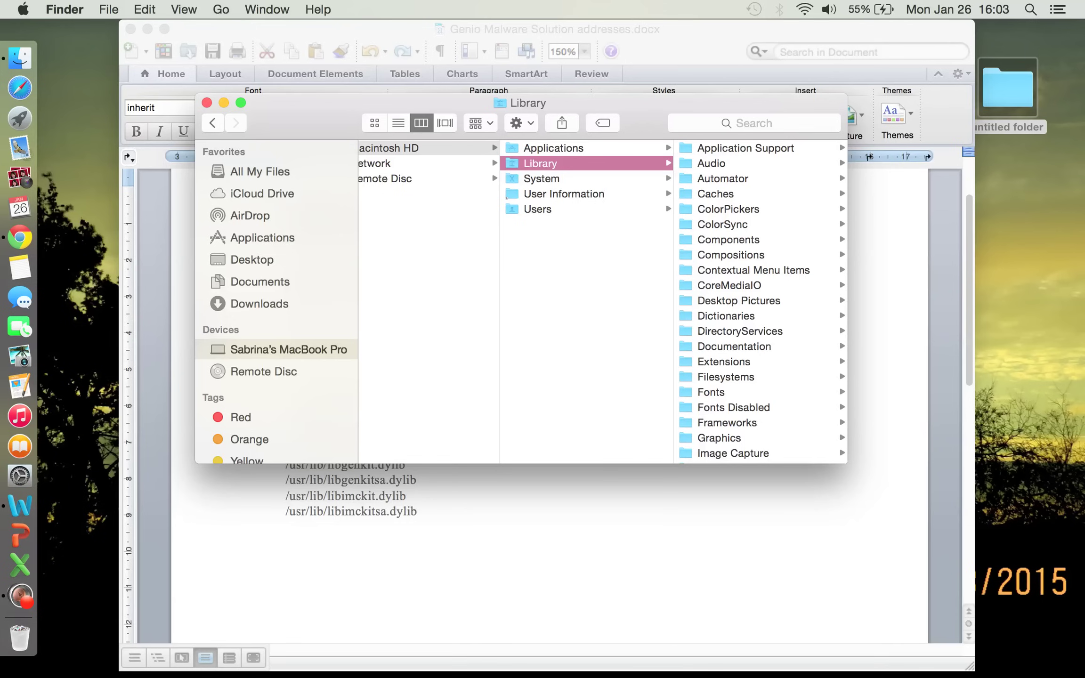
scroll(759, 301, down, 3)
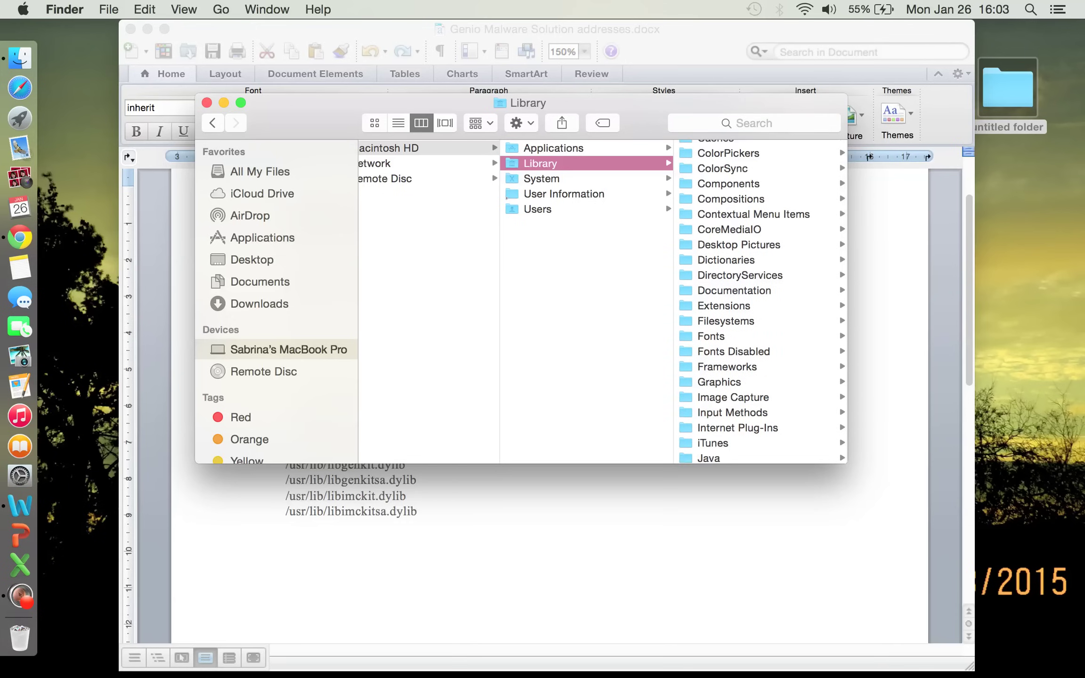
click(727, 366)
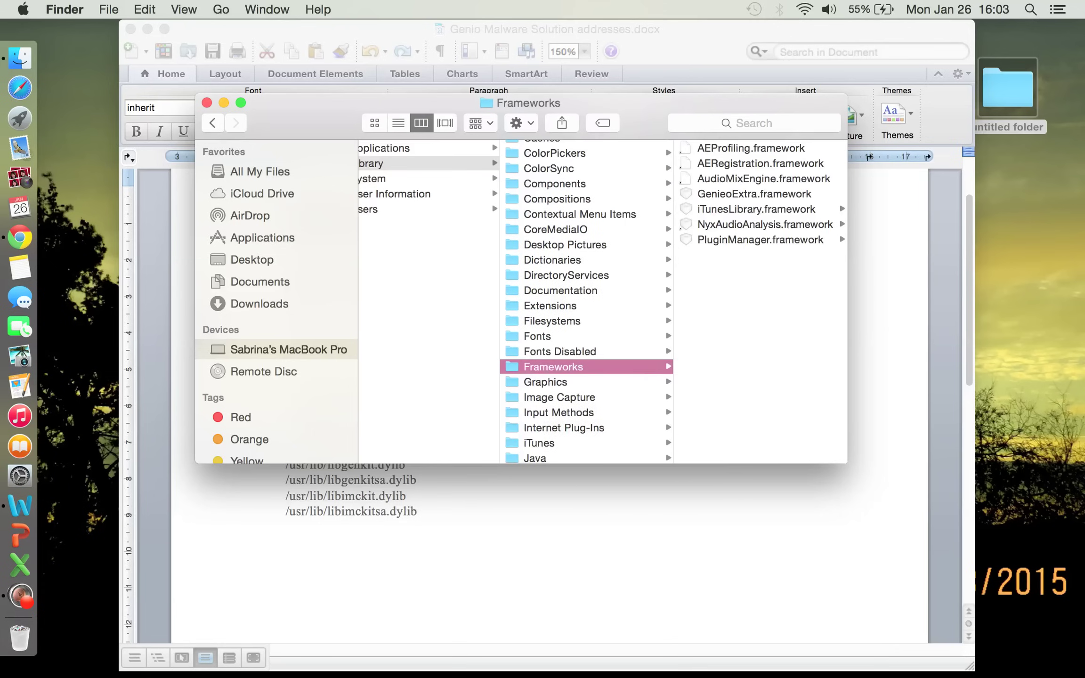
click(706, 193)
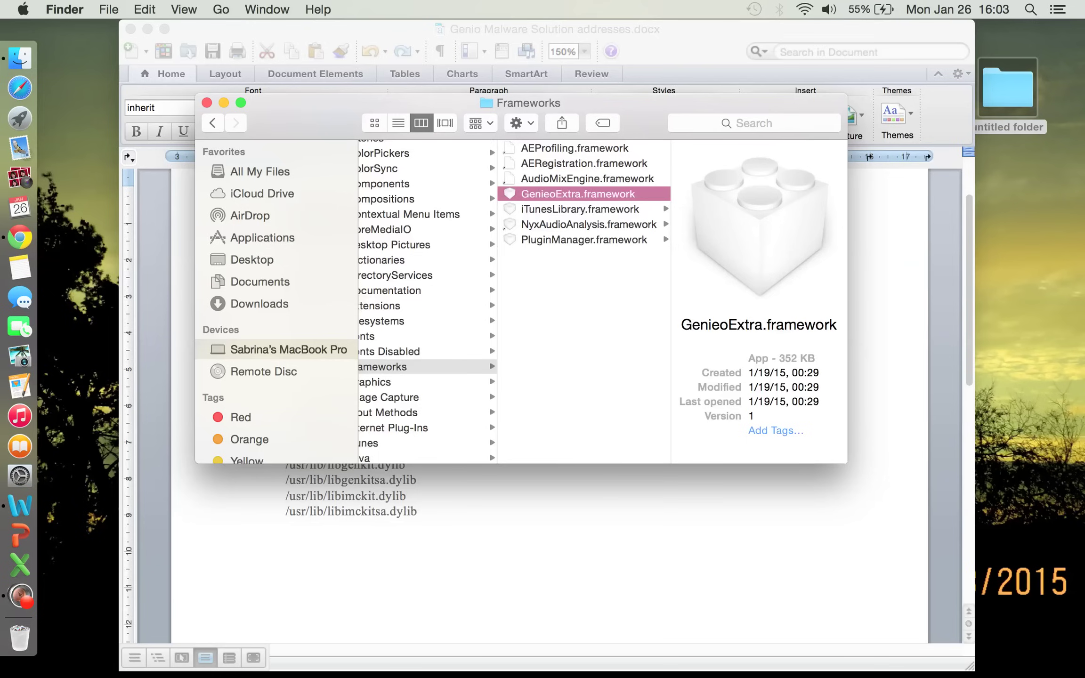
Trash GenieoExtra.framework, authorising the deletion with the administrator password.
key(super+BackSpace)
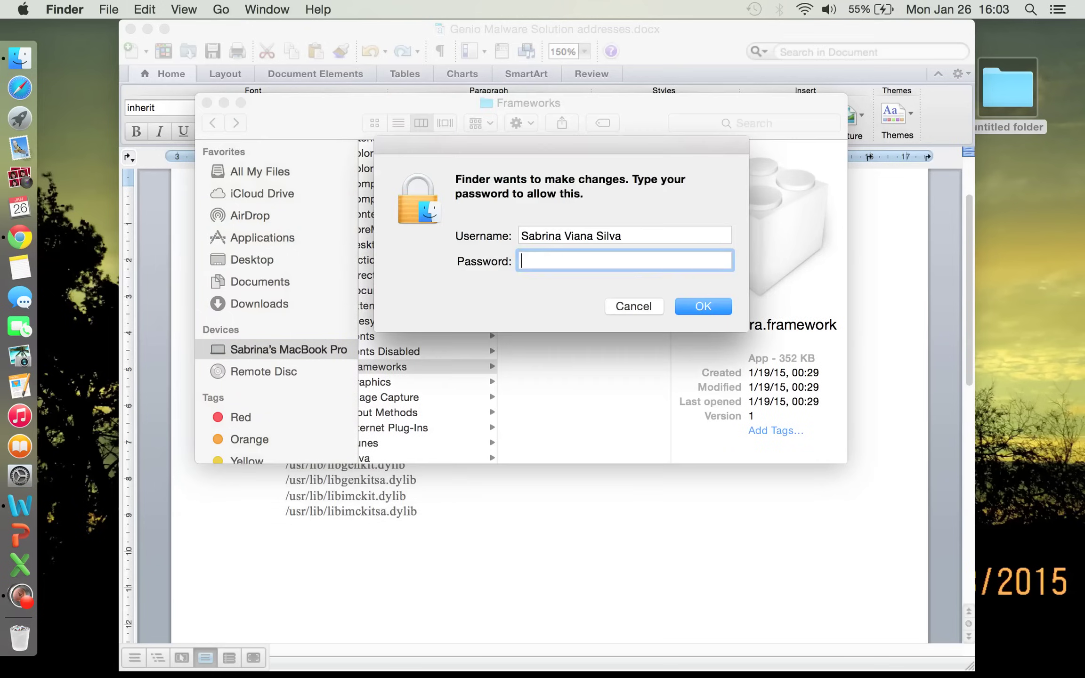
text(aaaaaaaaa)
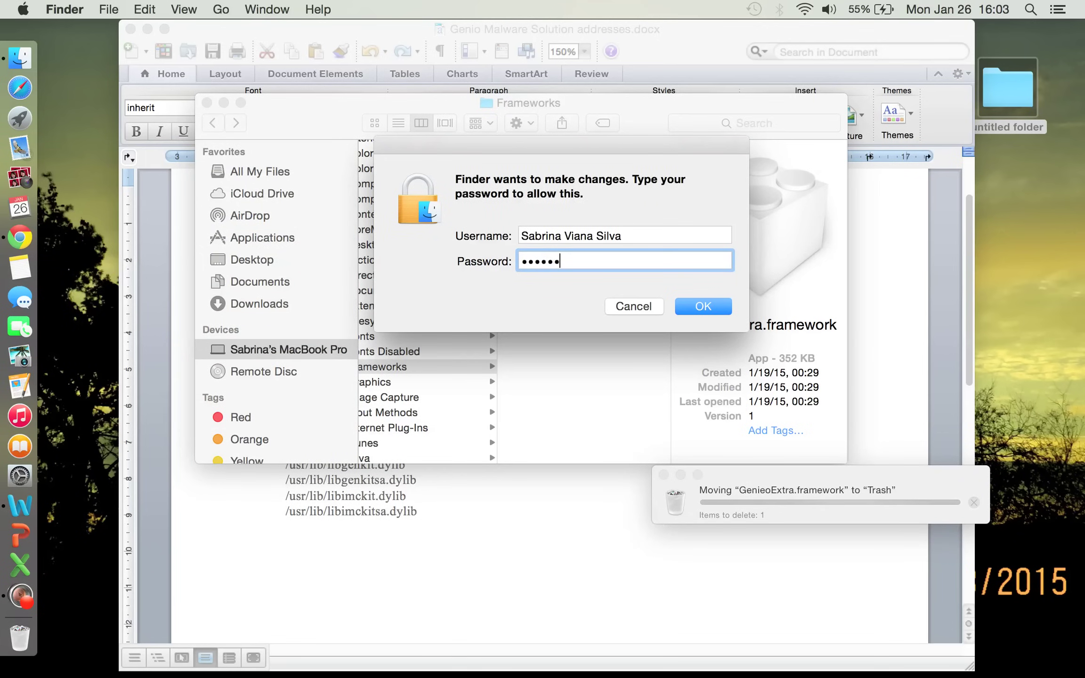
key(BackSpace)
key(BackSpace)
key(BackSpace)
key(BackSpace)
key(BackSpace)
key(BackSpace)
key(BackSpace)
key(BackSpace)
text(aaaa)
key(BackSpace)
key(BackSpace)
key(BackSpace)
key(BackSpace)
key(BackSpace)
text(aaaaaaaa)
key(Return)
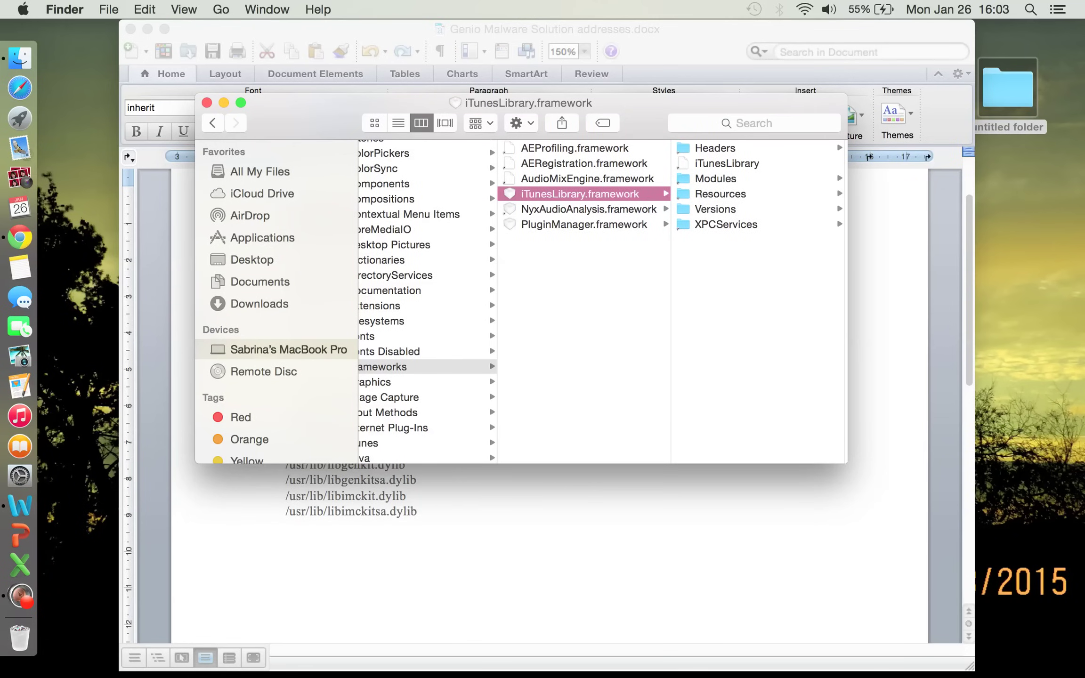
Bring the Word malware path document to the front.
click(404, 496)
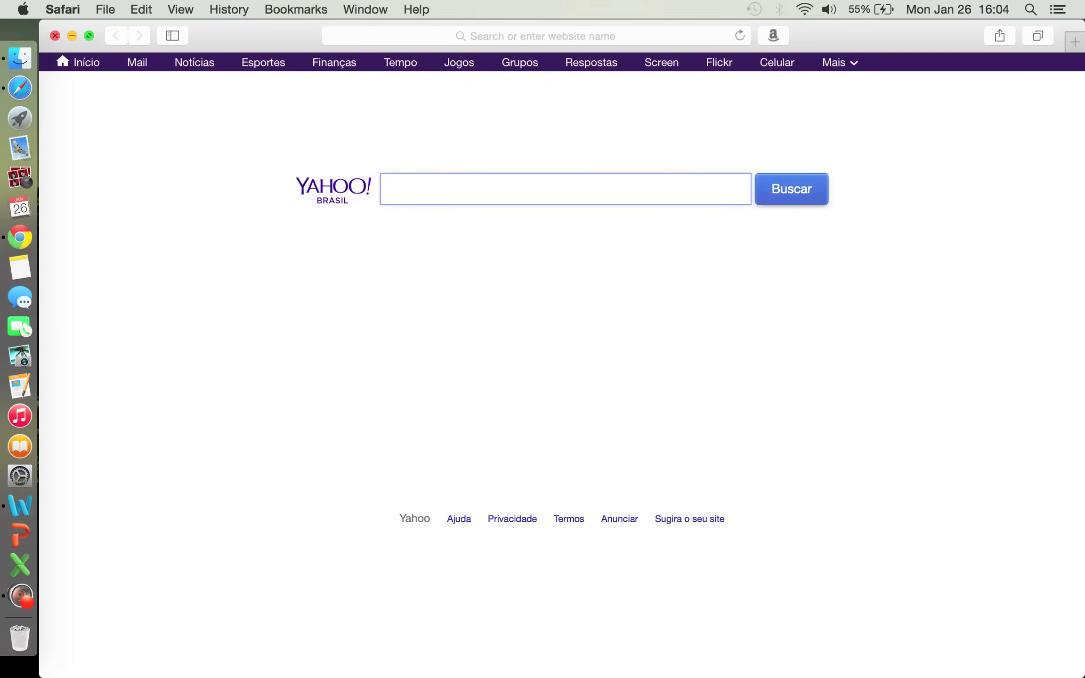
Close Safari's Yahoo Brasil window and make the Word Genieo path list active.
click(54, 35)
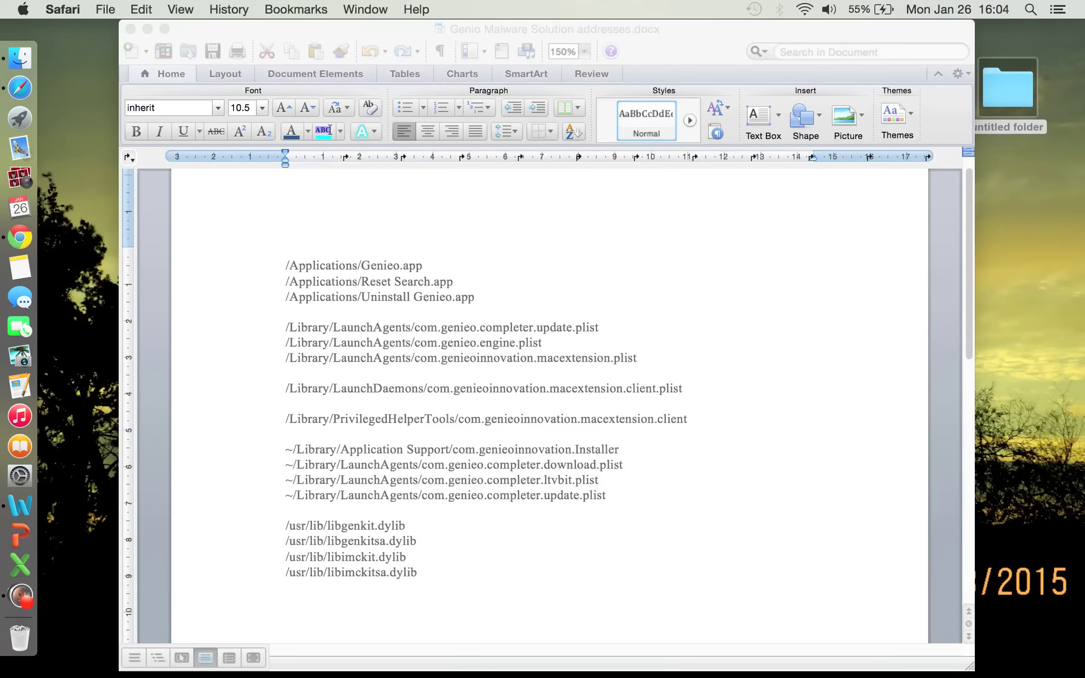
scroll(546, 405, up, 2)
click(406, 542)
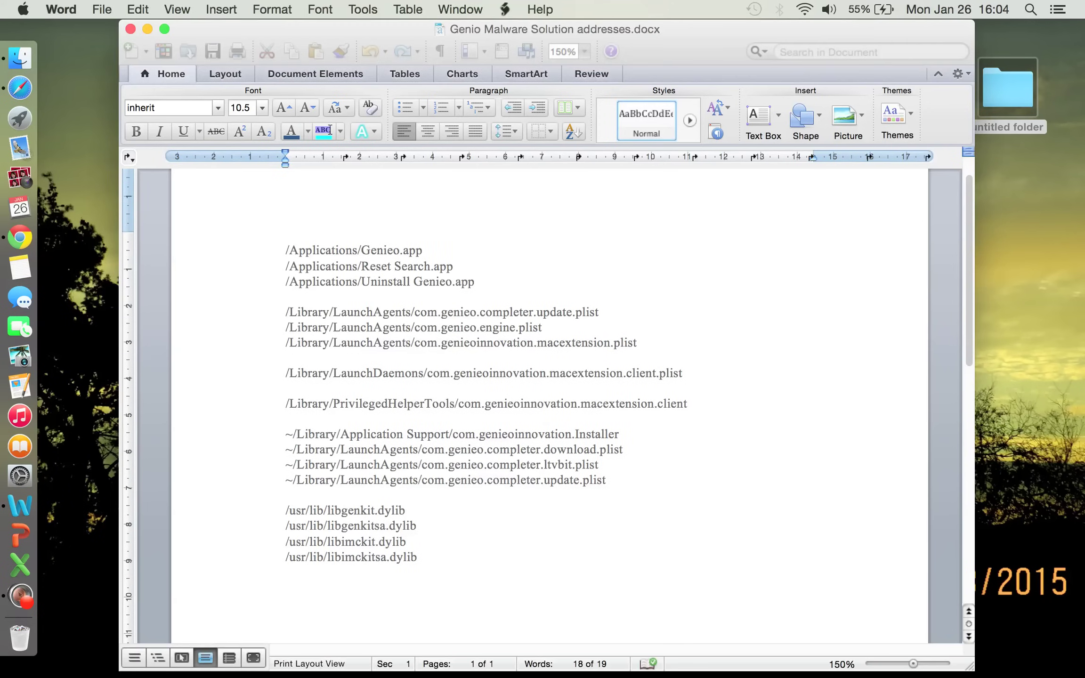